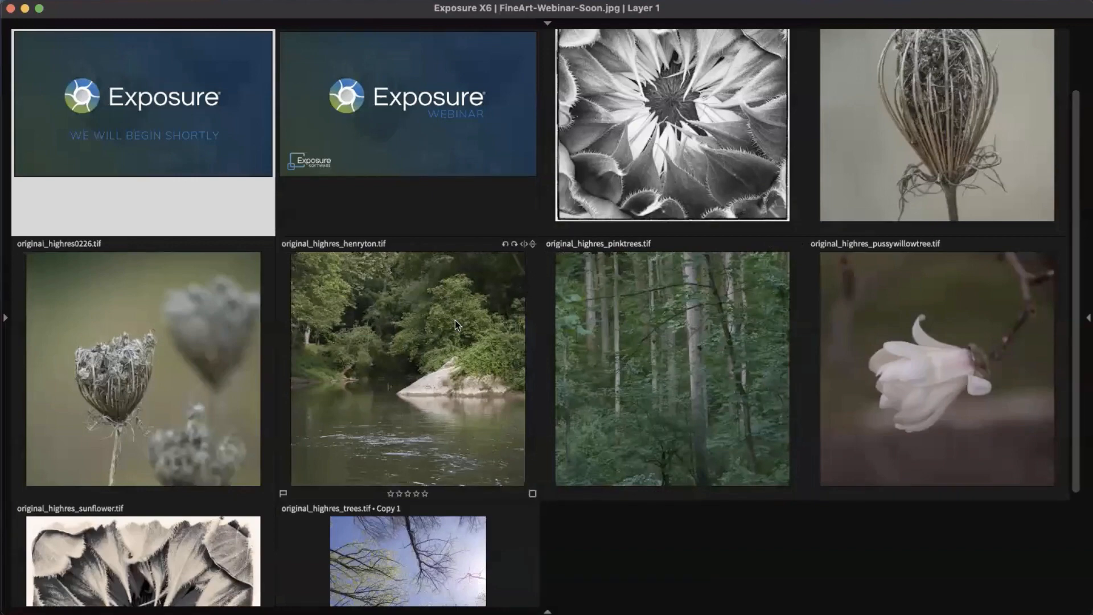
Step: Undo the Wet Plate effect on original_highres_sunflower.tif in the thumbnail grid
{"action": "scroll", "coordinate": [541, 370], "scroll_direction": "down", "scroll_amount": 3}
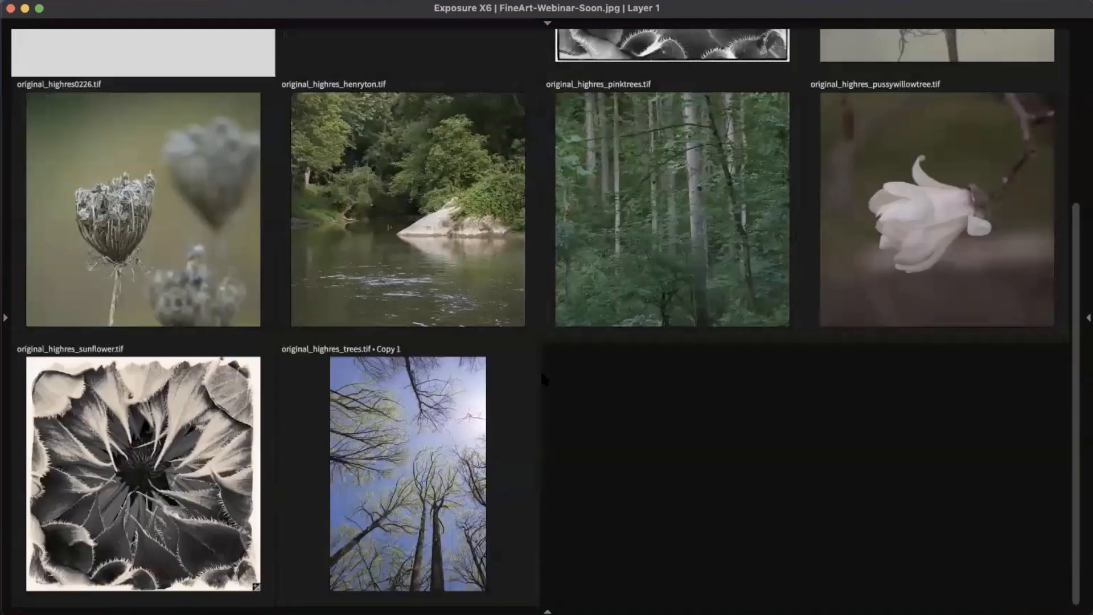
{"action": "scroll", "coordinate": [540, 370], "scroll_direction": "up", "scroll_amount": 3}
{"action": "scroll", "coordinate": [601, 467], "scroll_direction": "down", "scroll_amount": 3}
{"action": "left_click", "coordinate": [269, 600]}
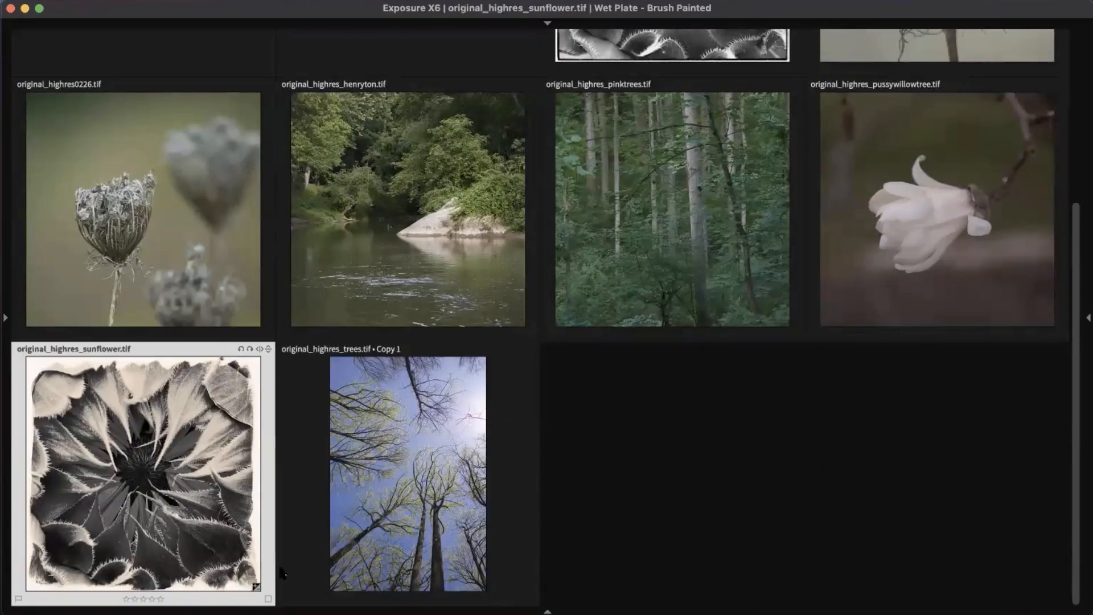
{"action": "key", "text": "super+z"}
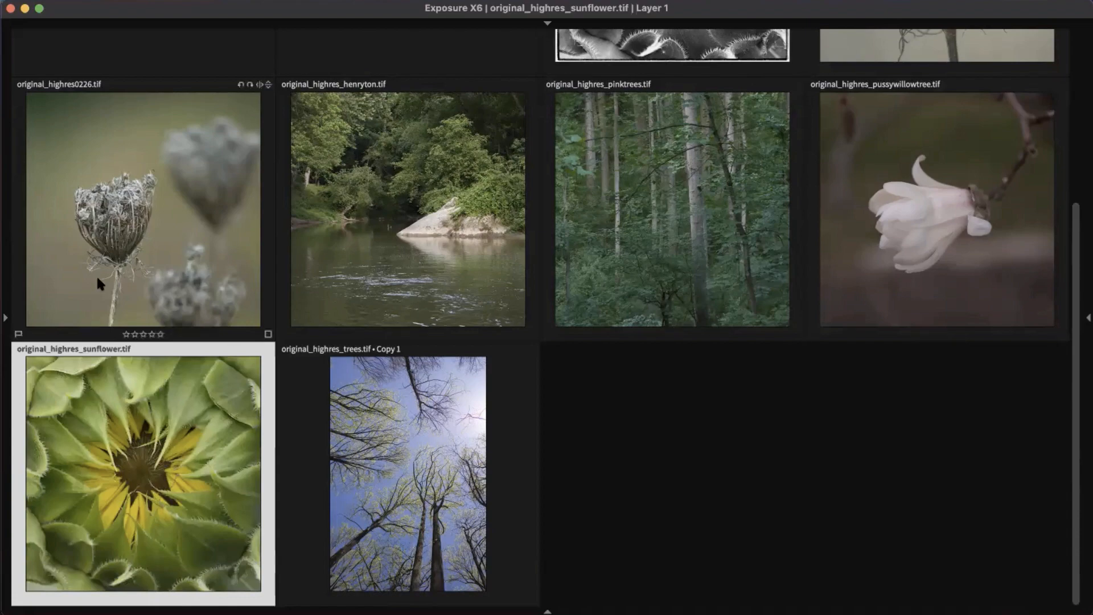
Step: Clear the photo selection and bring back the hidden editing and browsing panels around the thumbnail grid
{"action": "scroll", "coordinate": [757, 471], "scroll_direction": "up", "scroll_amount": 5}
{"action": "scroll", "coordinate": [838, 419], "scroll_direction": "down", "scroll_amount": 5}
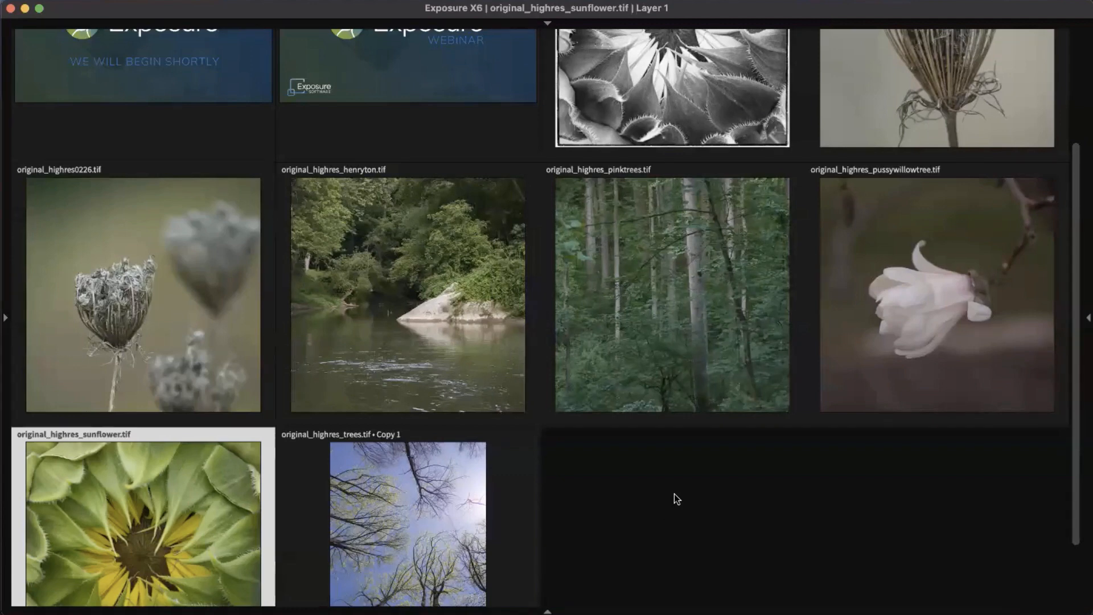
{"action": "left_click", "coordinate": [715, 514]}
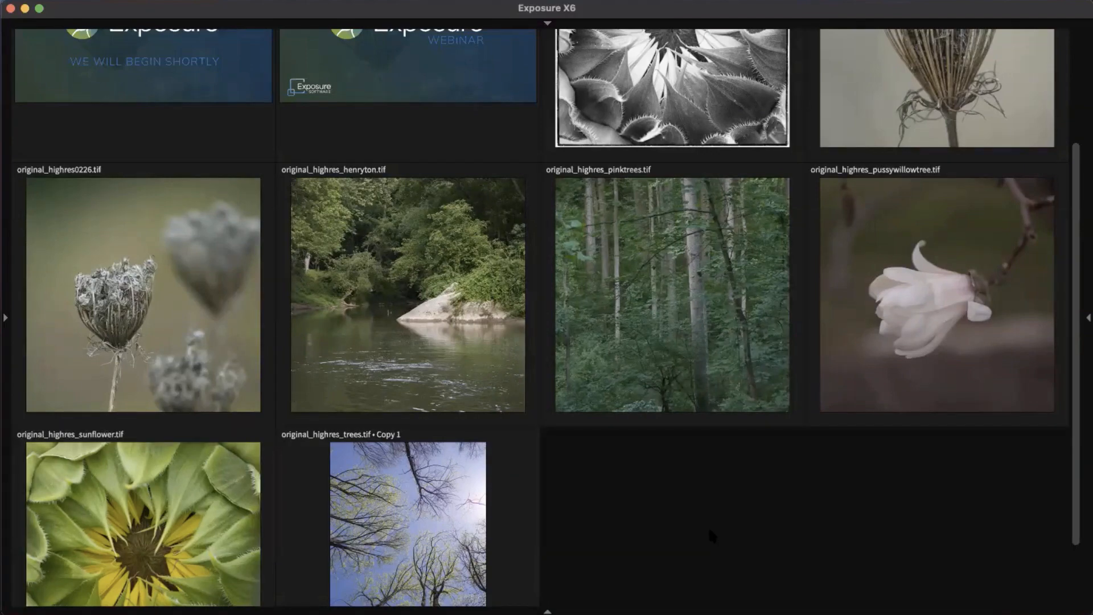
{"action": "key", "text": "Tab"}
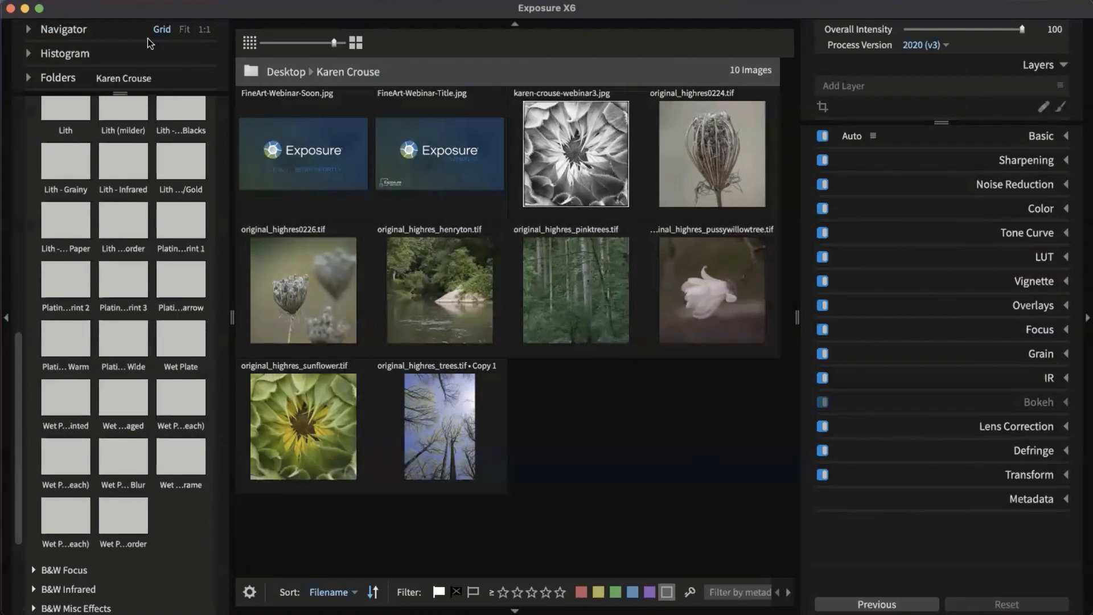
Step: Collapse the expanded B&W Films - Vintage preset group so only the preset category names are listed
{"action": "scroll", "coordinate": [82, 270], "scroll_direction": "up", "scroll_amount": 5}
{"action": "scroll", "coordinate": [80, 267], "scroll_direction": "up", "scroll_amount": 5}
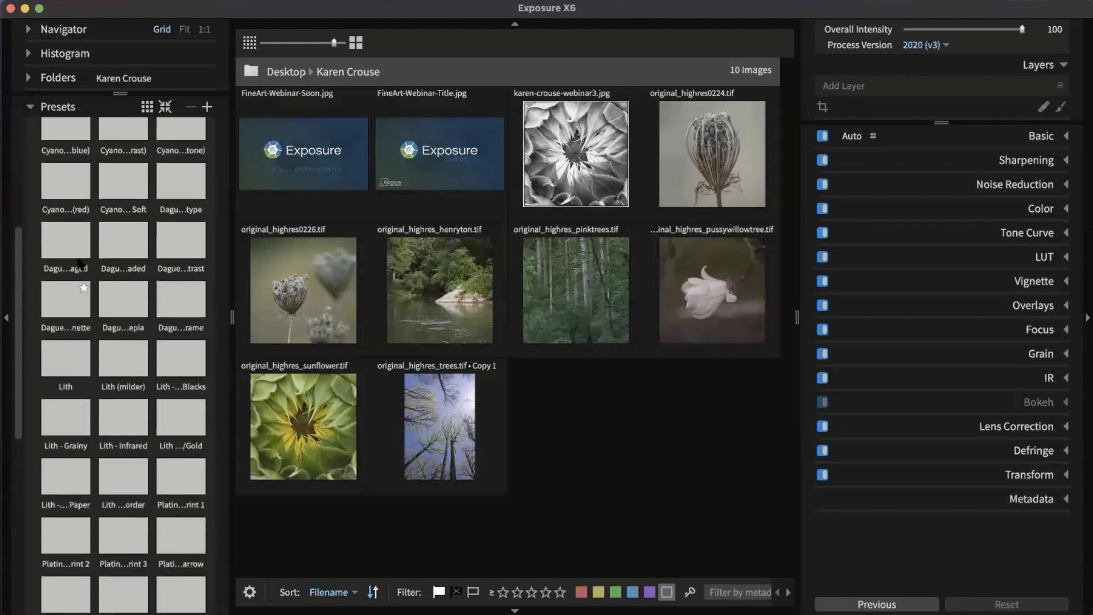
{"action": "left_click", "coordinate": [70, 224]}
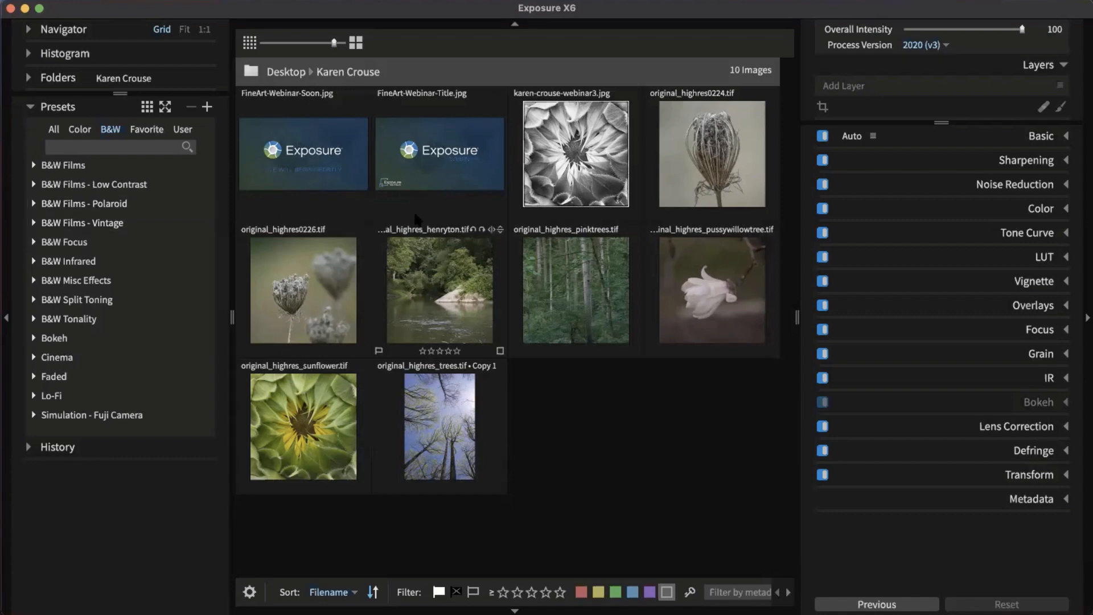
Step: Look over the available help resources, such as the tutorials, manual and keyboard shortcuts
{"action": "left_click", "coordinate": [233, 1]}
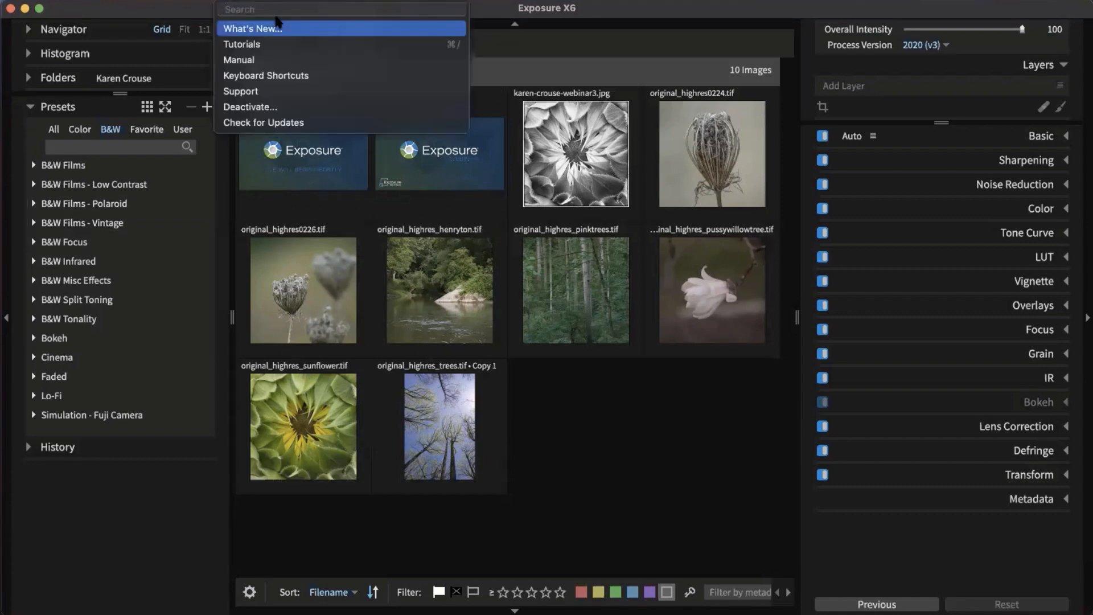
{"action": "left_click", "coordinate": [281, 60]}
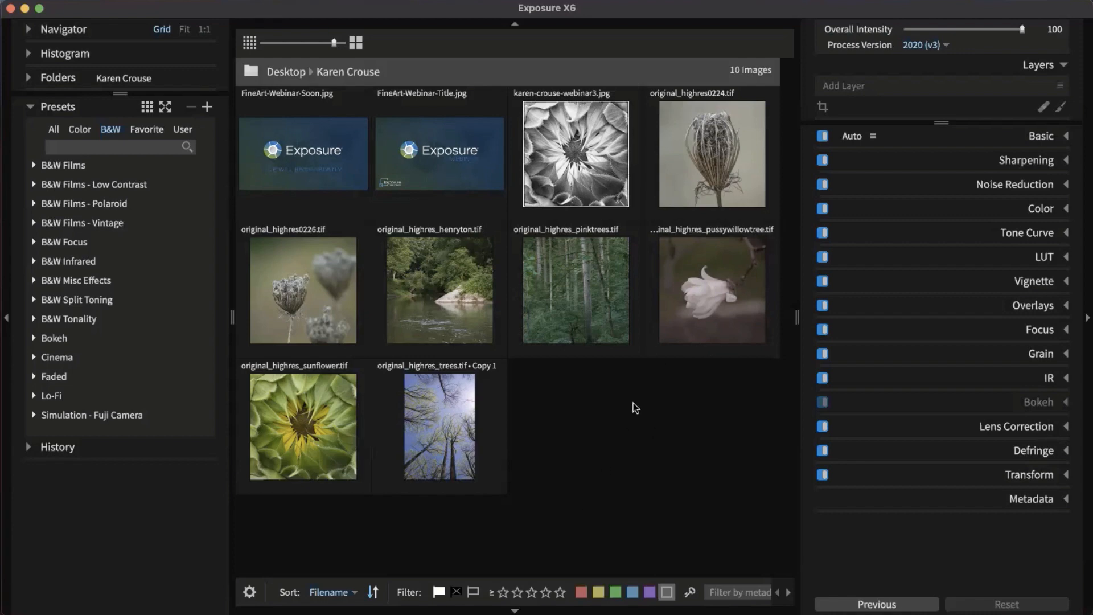
Step: Apply the Auto correction from the Basic adjustments to the seven original_highres photos at once
{"action": "mouse_move", "coordinate": [679, 317]}
{"action": "left_click", "coordinate": [1045, 136]}
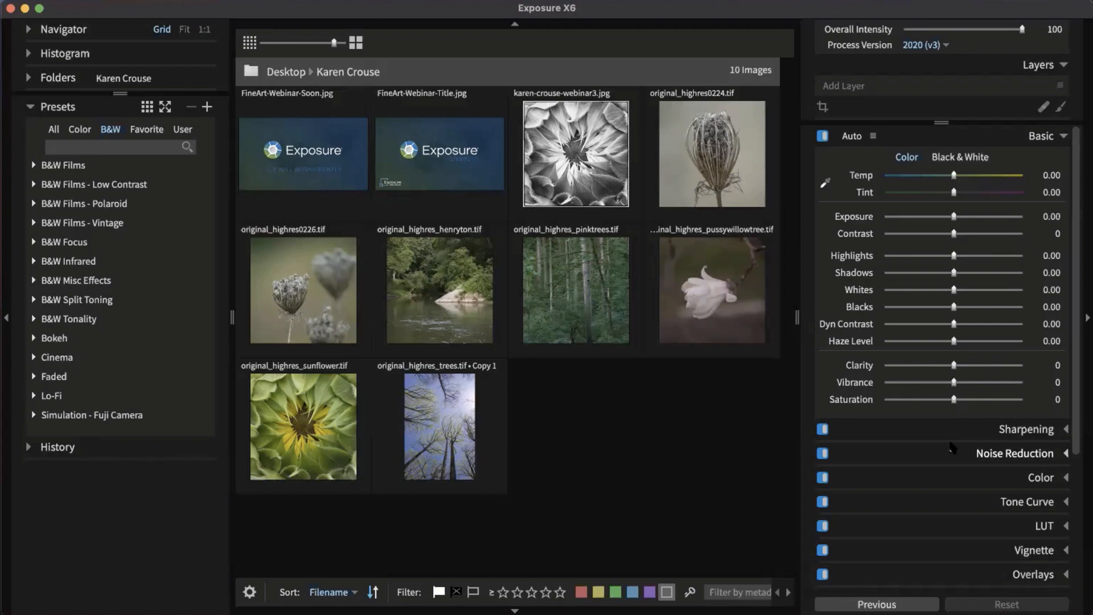
{"action": "left_click", "coordinate": [745, 180]}
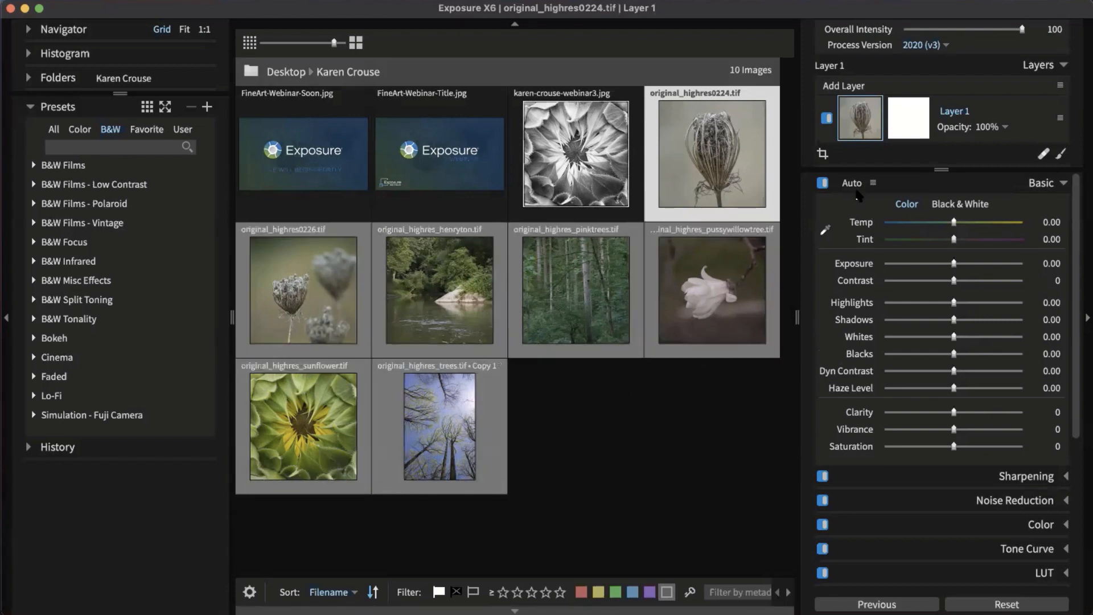
{"action": "left_click", "coordinate": [860, 185]}
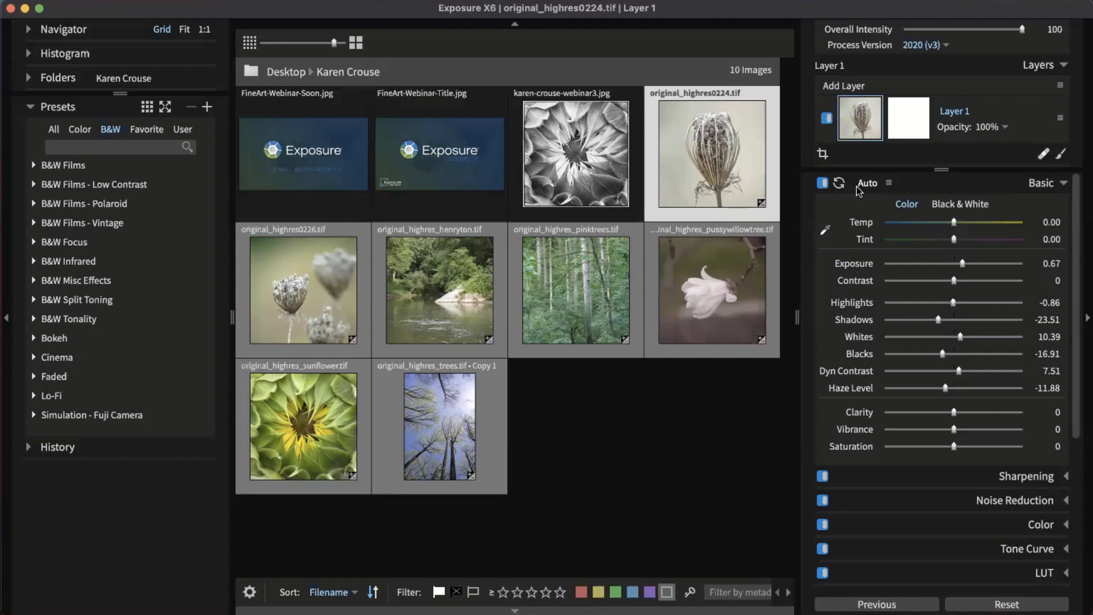
Step: Review the auto-corrected thumbnails and examine the Basic slider values of original_highres_henryton.tif
{"action": "mouse_move", "coordinate": [742, 174]}
{"action": "mouse_move", "coordinate": [698, 348]}
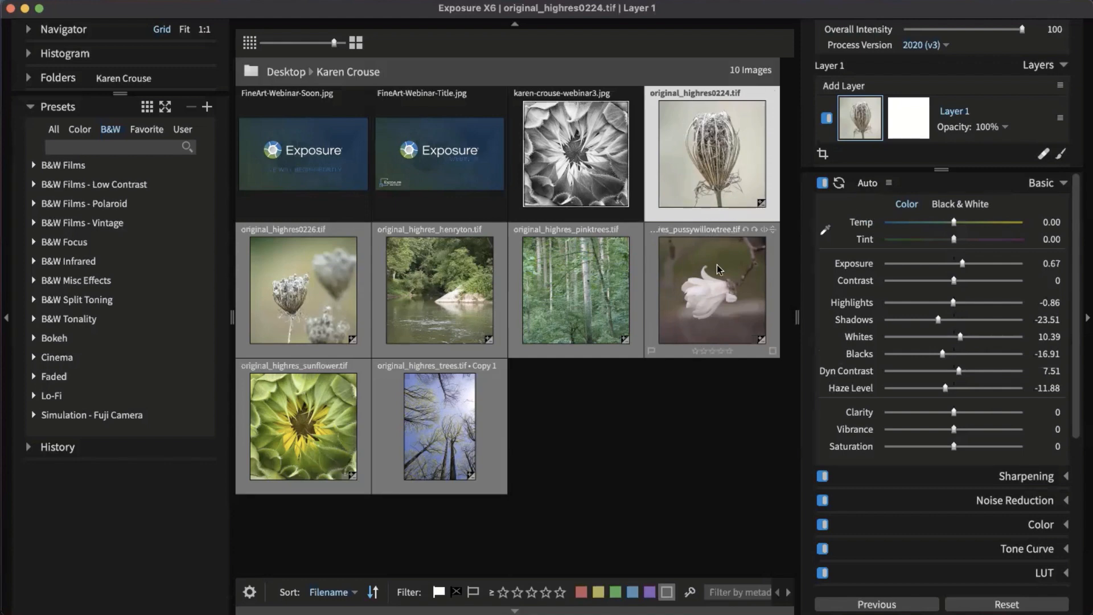
{"action": "mouse_move", "coordinate": [709, 135]}
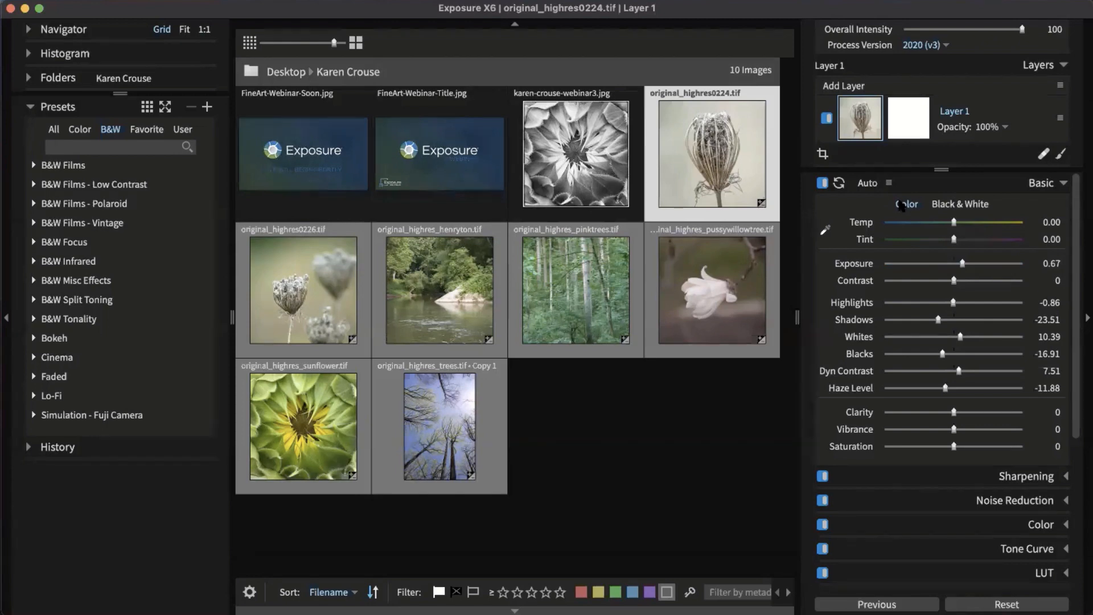
{"action": "left_click", "coordinate": [504, 303]}
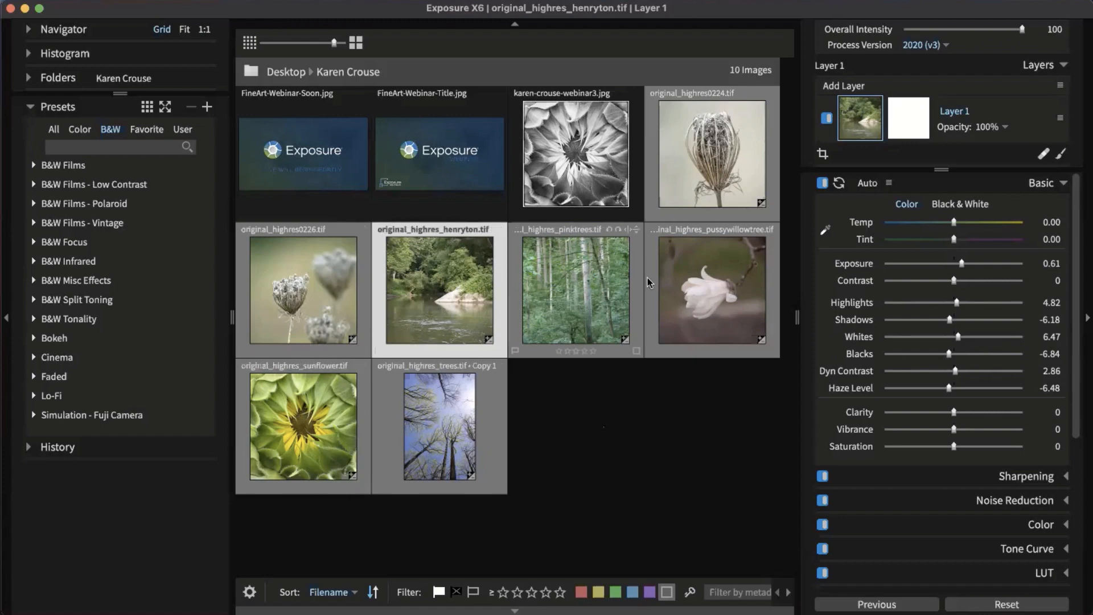
Step: Rename the layer of original_highres0224.tif as Basic Edits and clear the photo selection
{"action": "left_click", "coordinate": [690, 198]}
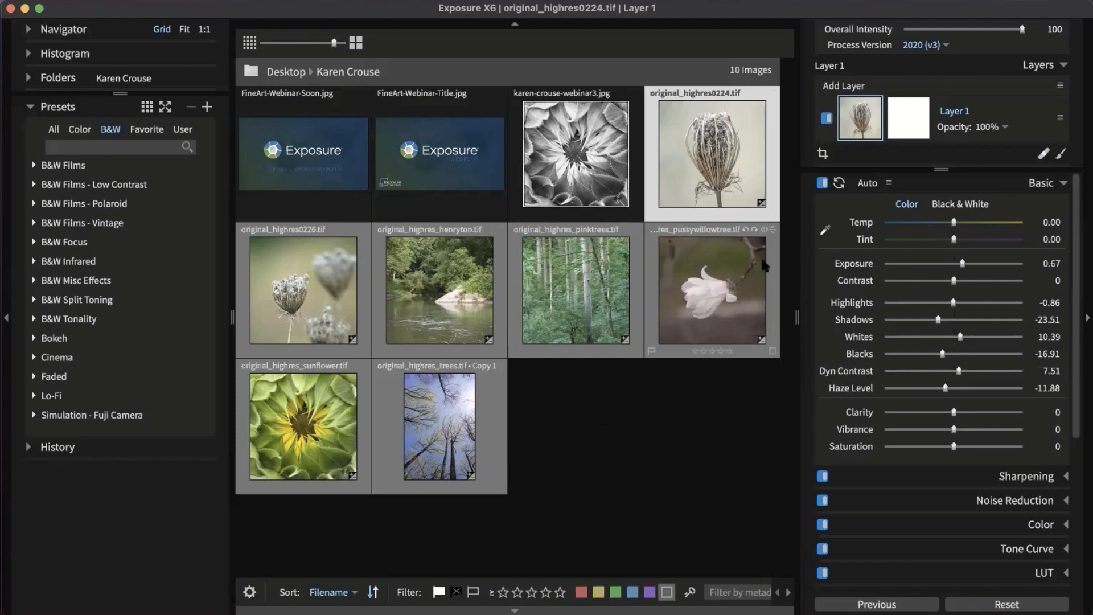
{"action": "right_click", "coordinate": [971, 111]}
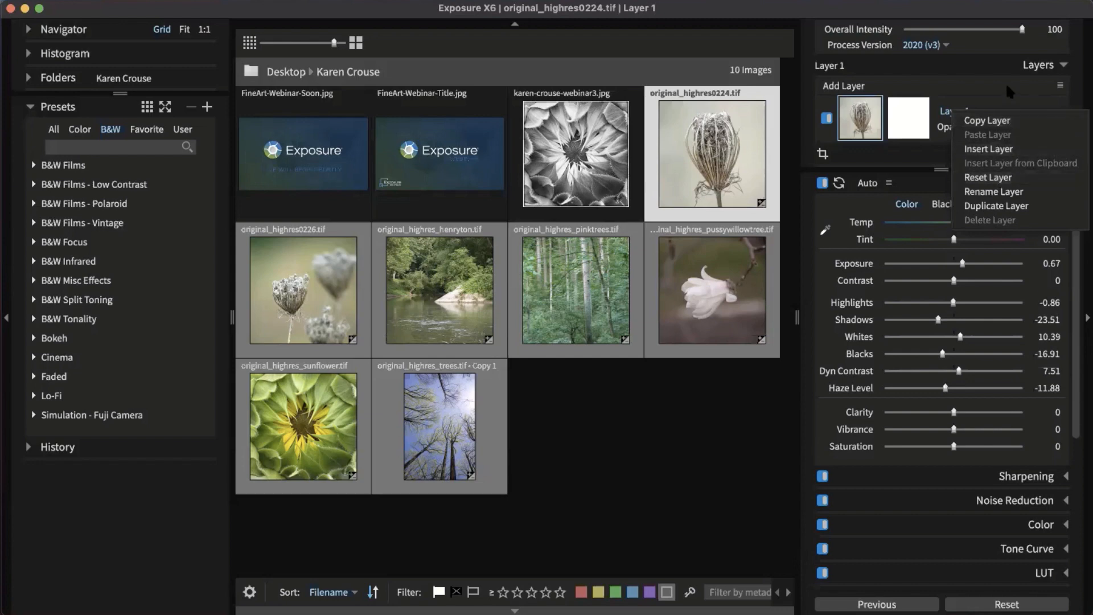
{"action": "left_click", "coordinate": [992, 193]}
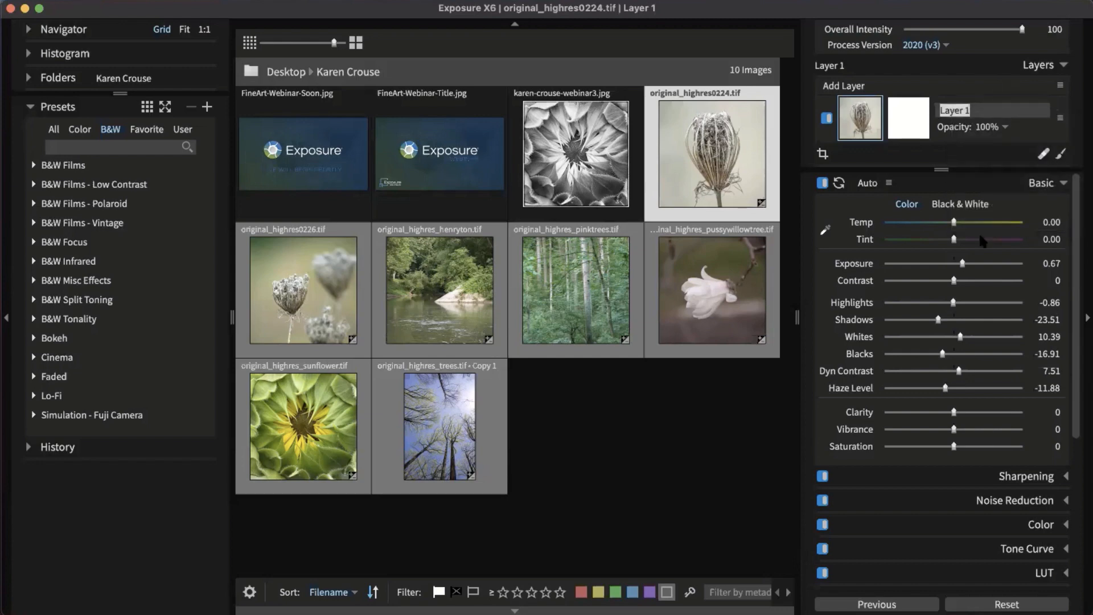
{"action": "type", "text": "Basic Edits"}
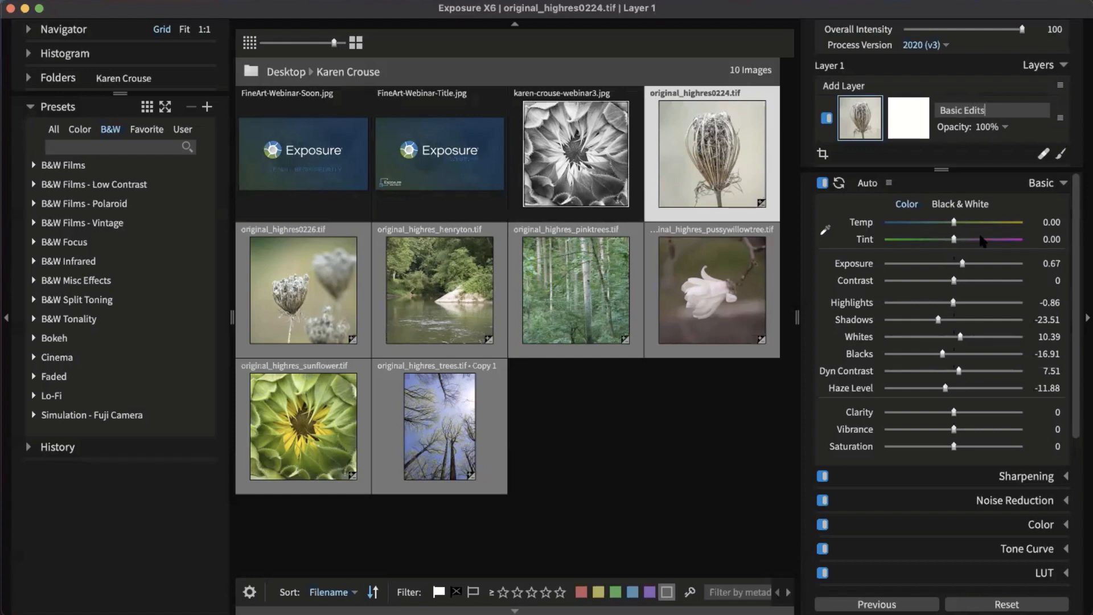
{"action": "key", "text": "Return"}
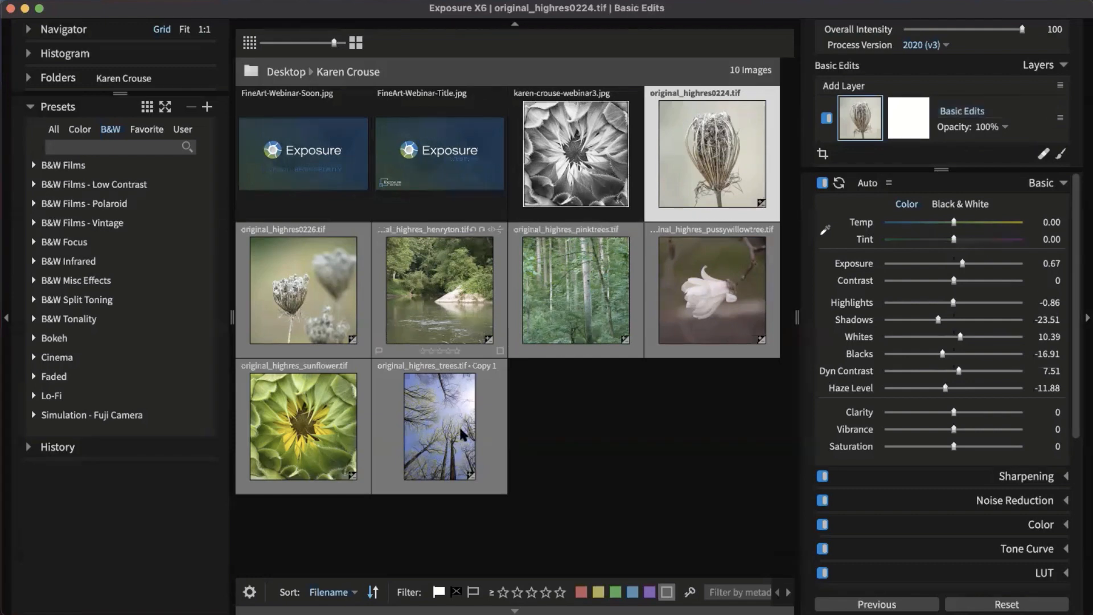
{"action": "left_click", "coordinate": [622, 495]}
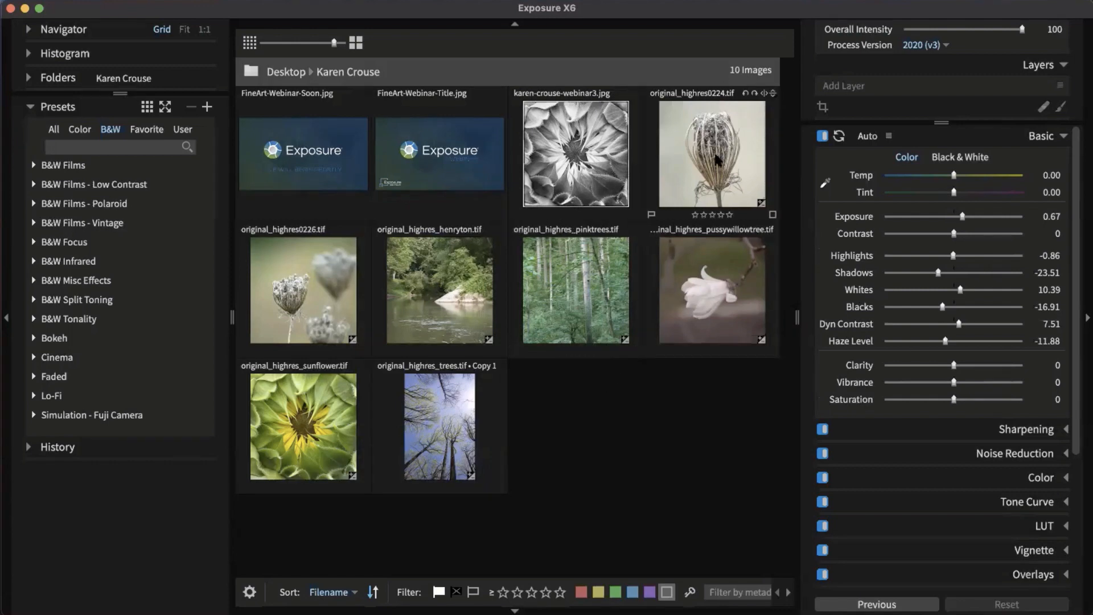
Step: Open original_highres0224.tif in the single-image view and collapse its Basic adjustments
{"action": "double_click", "coordinate": [716, 106]}
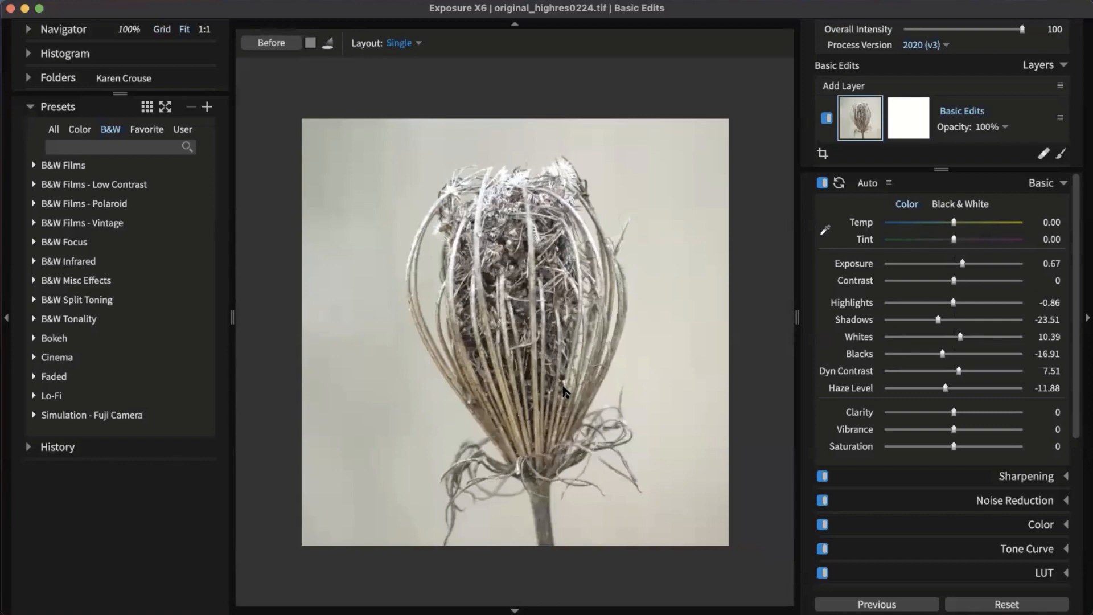
{"action": "left_click", "coordinate": [1025, 184]}
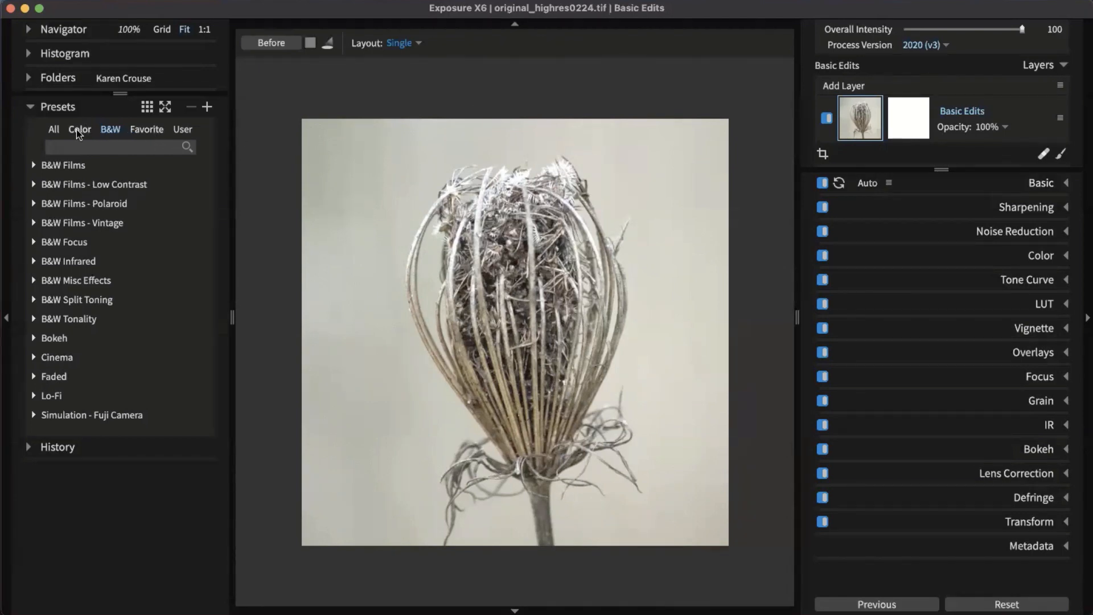
Step: Look through the All, Favorite and Color preset categories, including the Color Films - Vintage thumbnails
{"action": "left_click", "coordinate": [54, 130]}
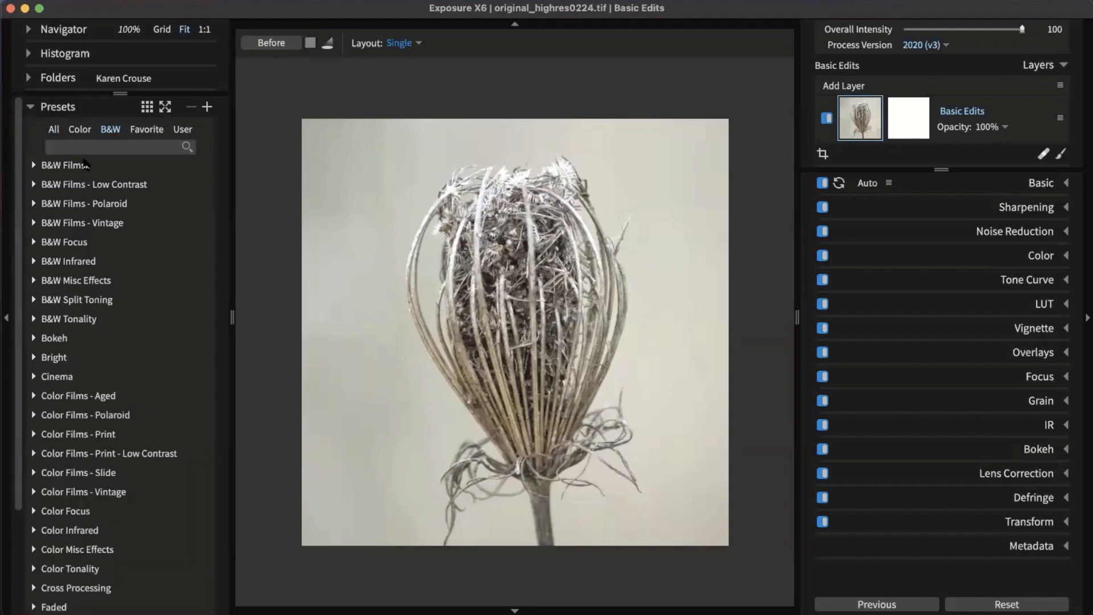
{"action": "left_click", "coordinate": [147, 130]}
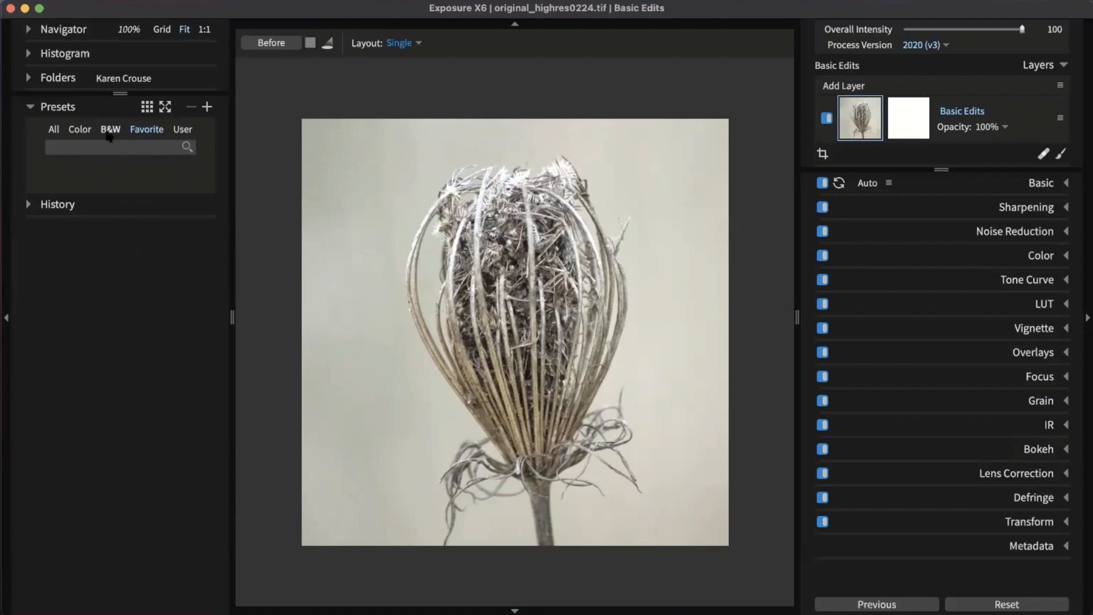
{"action": "left_click", "coordinate": [84, 132]}
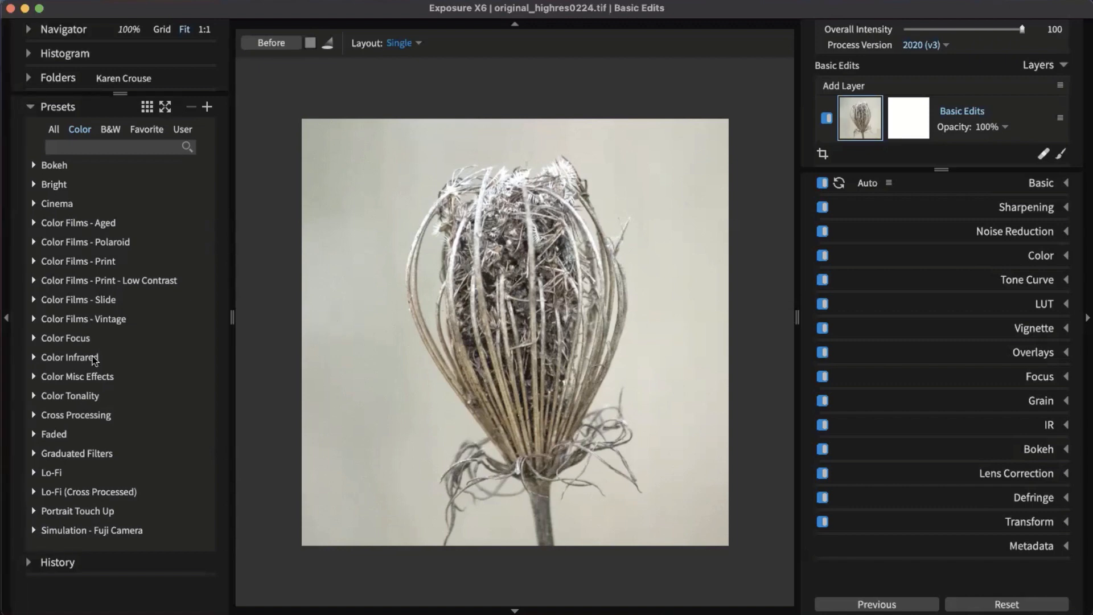
{"action": "left_click", "coordinate": [67, 319]}
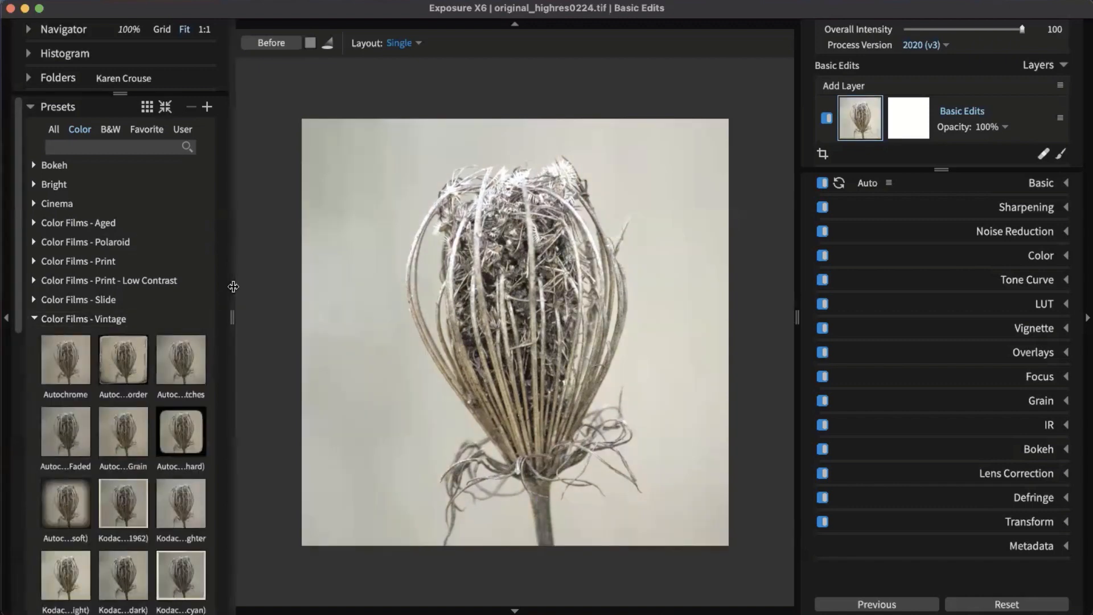
{"action": "scroll", "coordinate": [132, 376], "scroll_direction": "down", "scroll_amount": 3}
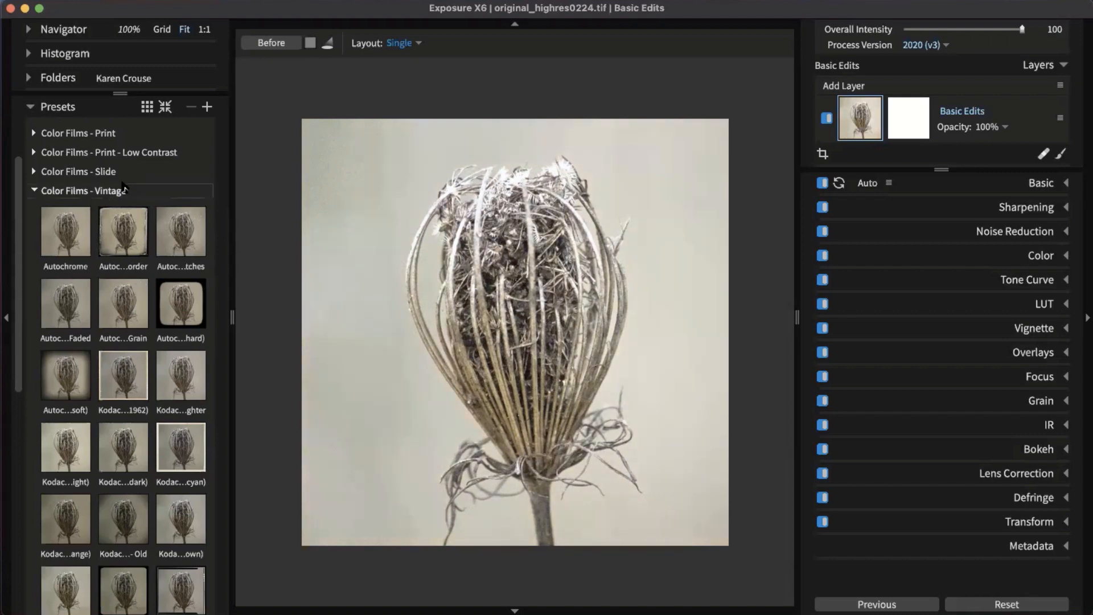
{"action": "left_click", "coordinate": [122, 189]}
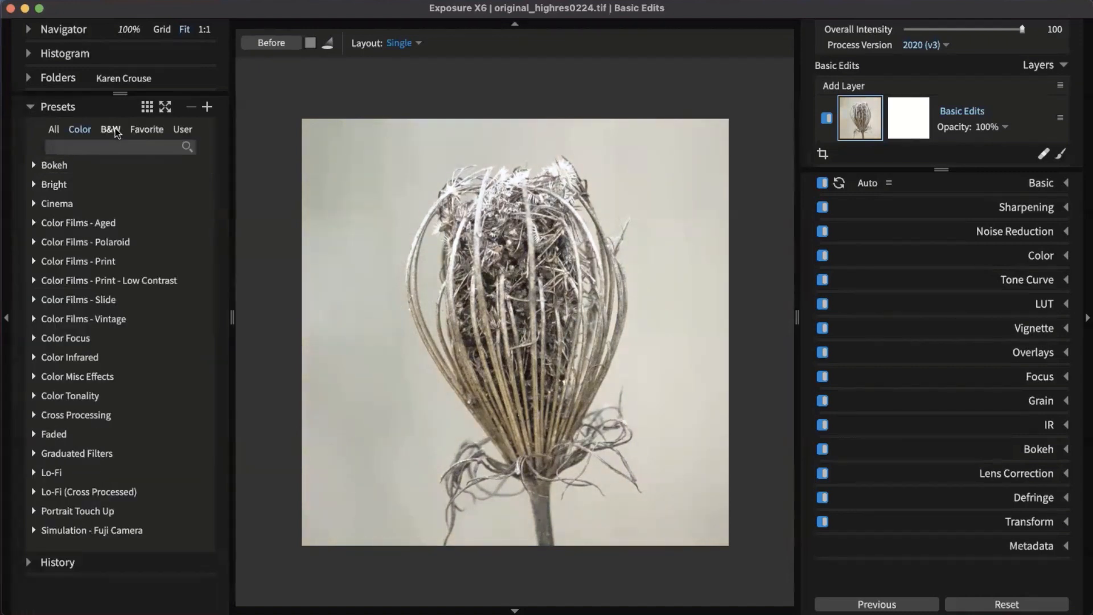
Step: Apply the high-contrast Daguerreotype preset from B&W Films - Vintage to the dried seed head photo
{"action": "left_click", "coordinate": [111, 129]}
{"action": "left_click", "coordinate": [122, 223]}
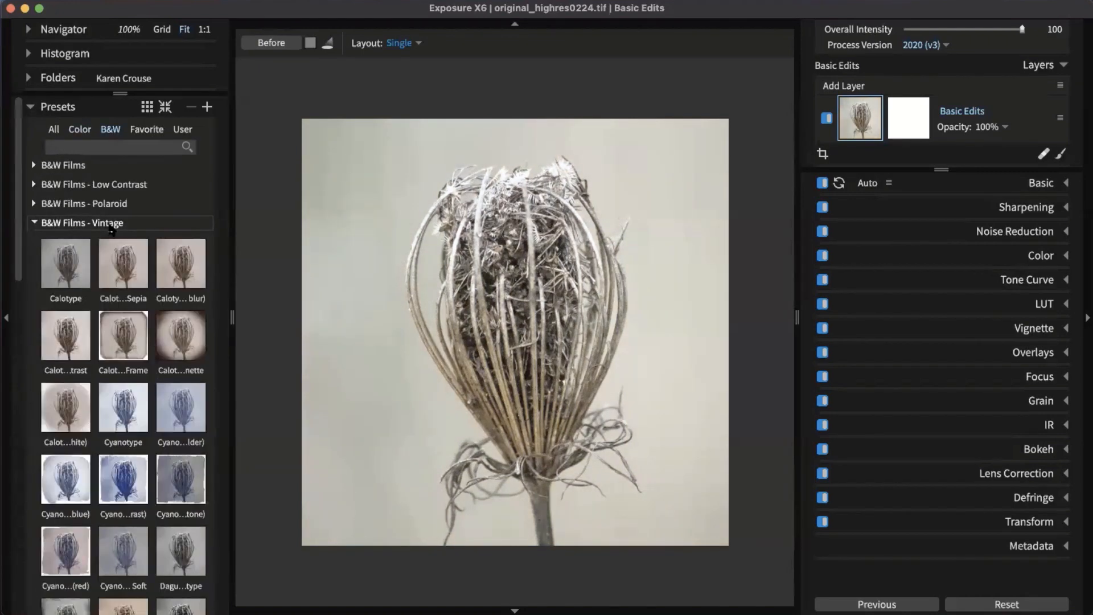
{"action": "scroll", "coordinate": [132, 211], "scroll_direction": "down", "scroll_amount": 2}
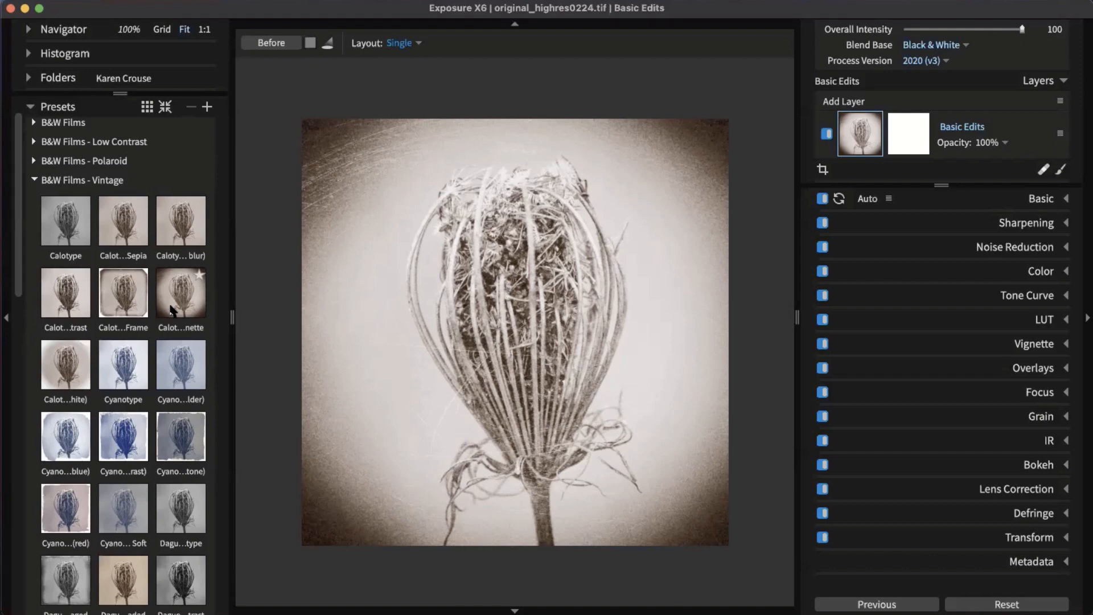
{"action": "scroll", "coordinate": [170, 310], "scroll_direction": "down", "scroll_amount": 3}
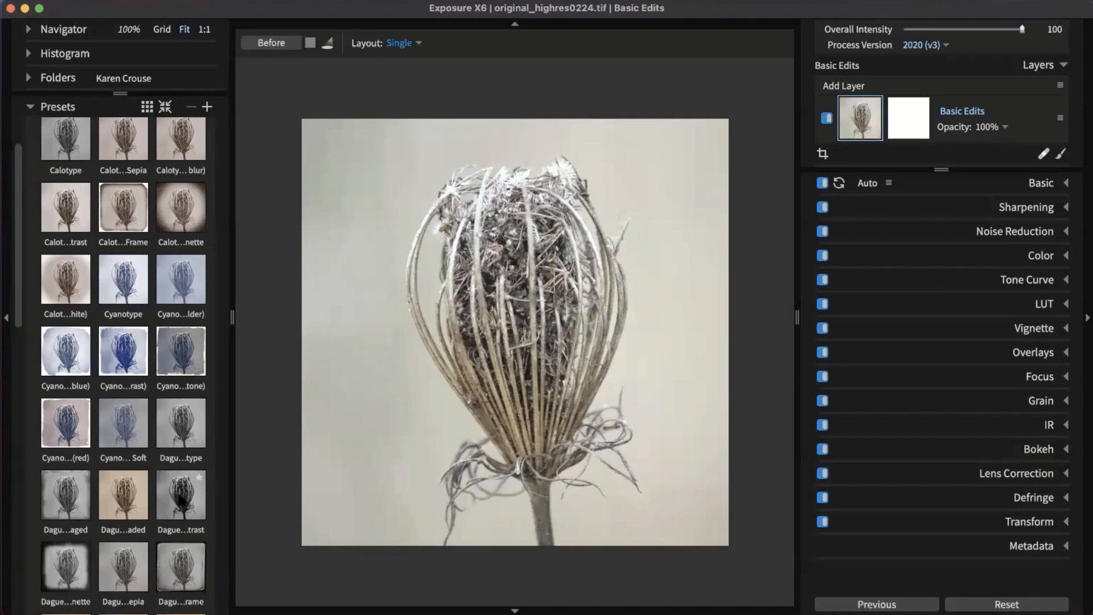
{"action": "left_click", "coordinate": [180, 500]}
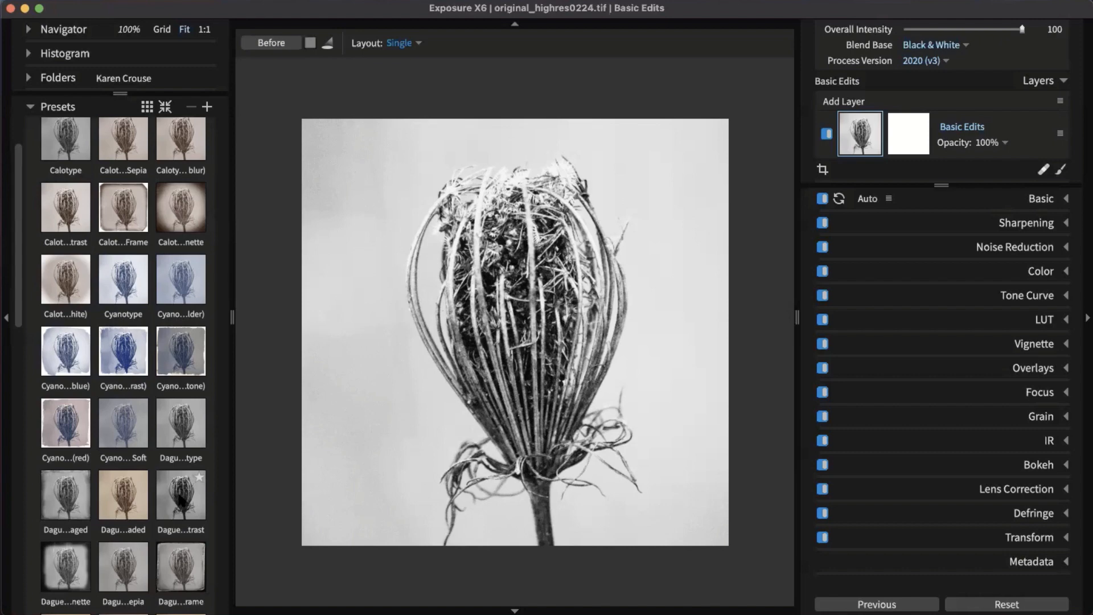
Step: Mark the Lith - Infrared preset from B&W Films - Vintage as a favorite and apply it on a new layer above Basic Edits
{"action": "scroll", "coordinate": [180, 498], "scroll_direction": "down", "scroll_amount": 3}
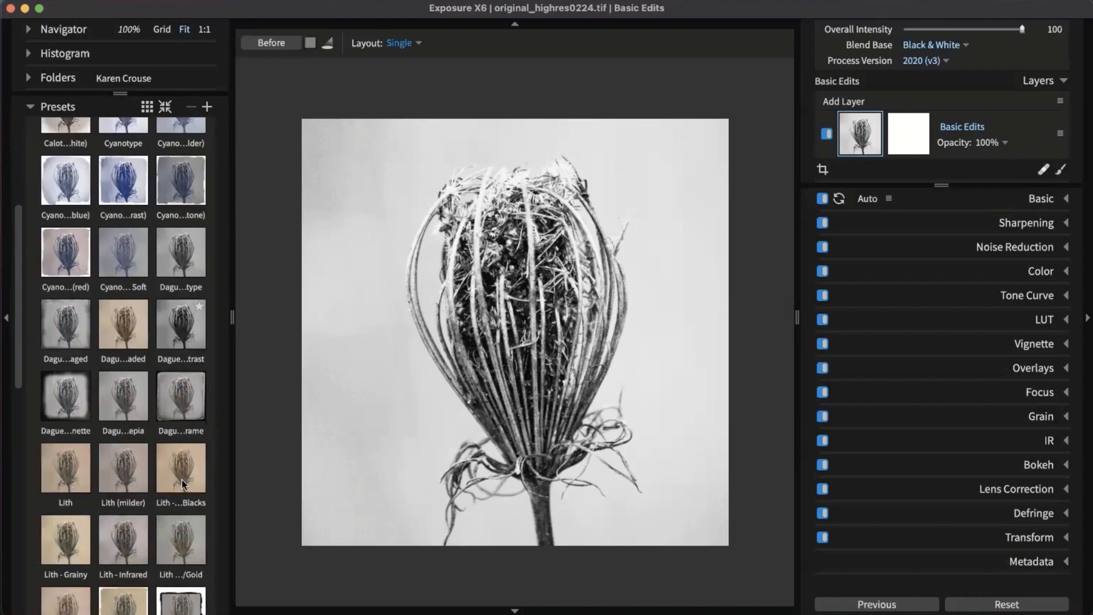
{"action": "left_click", "coordinate": [165, 486]}
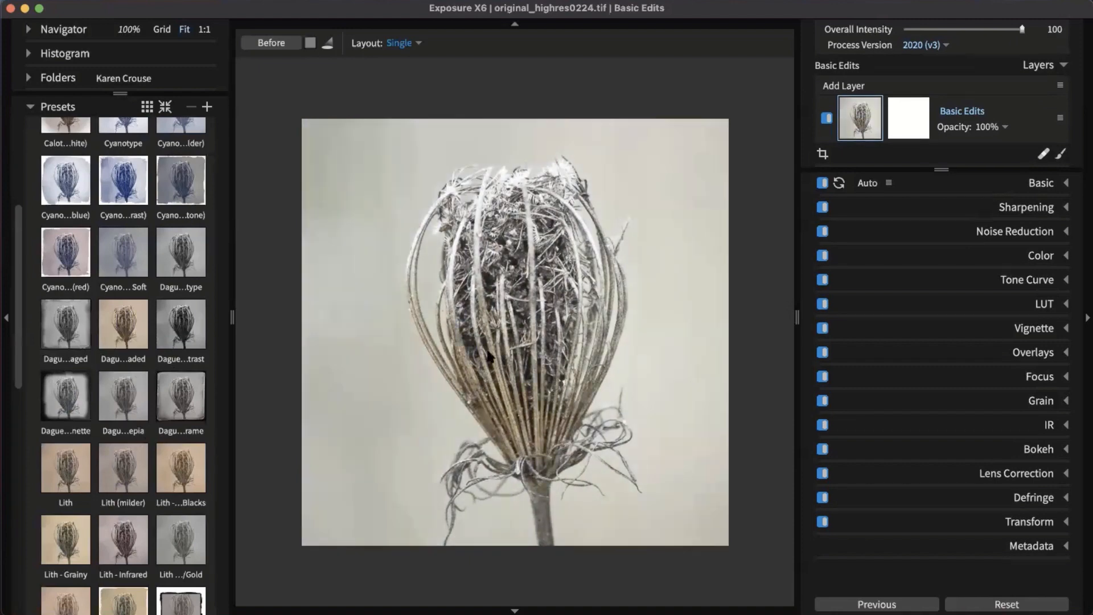
{"action": "scroll", "coordinate": [180, 436], "scroll_direction": "down", "scroll_amount": 3}
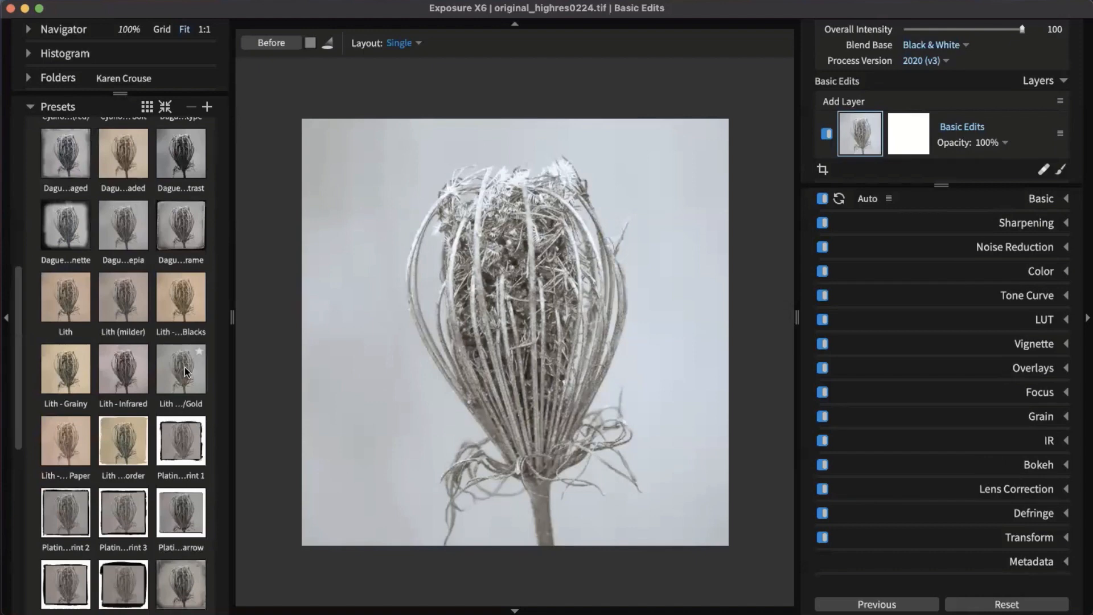
{"action": "scroll", "coordinate": [186, 373], "scroll_direction": "down", "scroll_amount": 2}
{"action": "scroll", "coordinate": [186, 373], "scroll_direction": "down", "scroll_amount": 2}
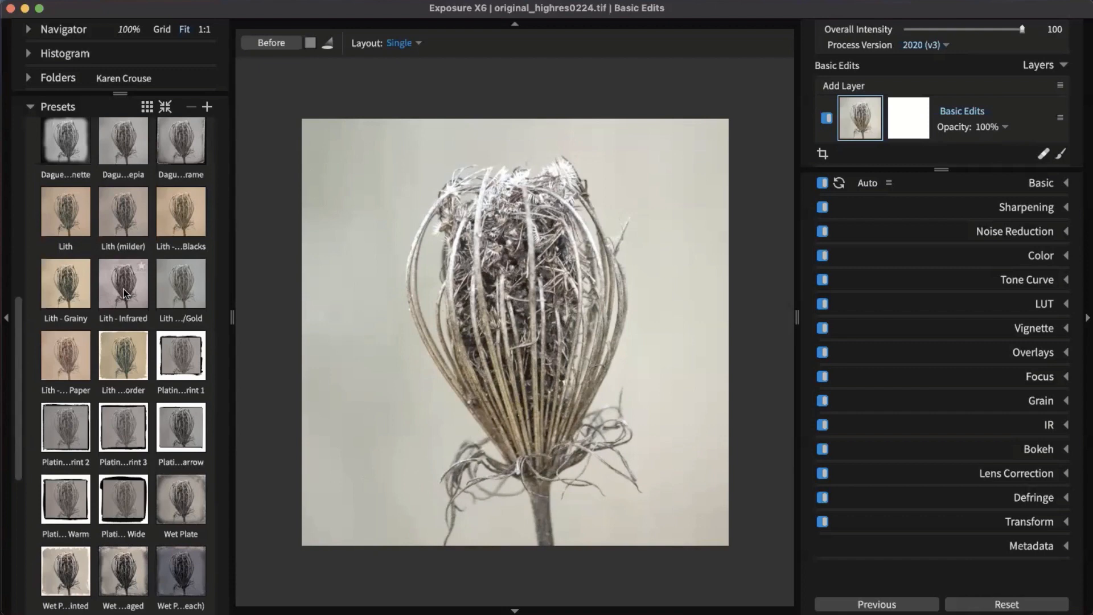
{"action": "left_click_drag", "start_coordinate": [146, 294], "coordinate": [844, 85]}
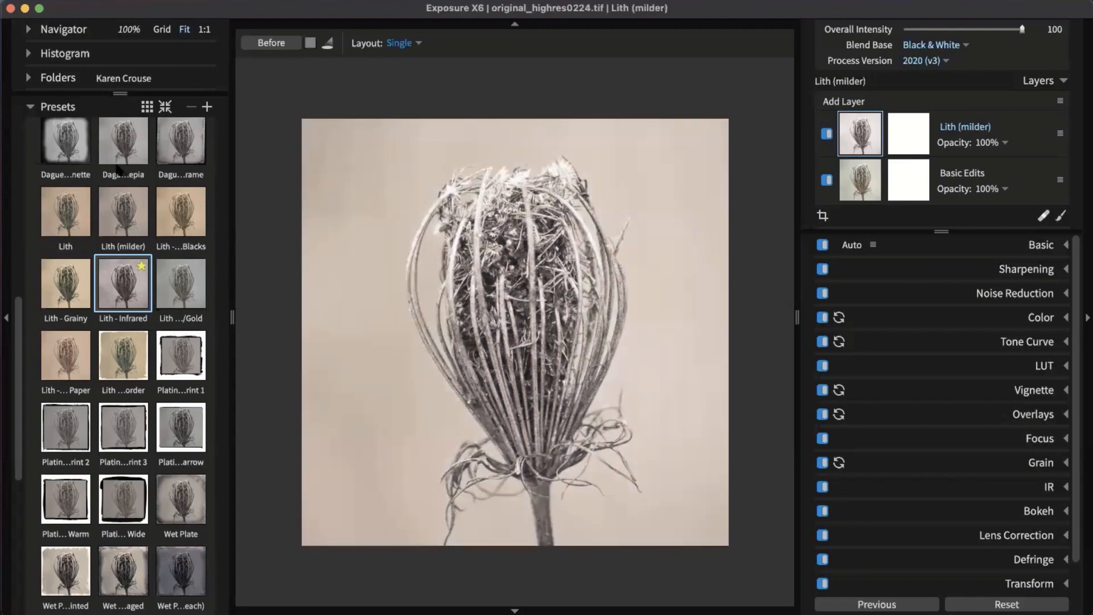
Step: View the Favorite presets and return to the B&W preset category
{"action": "scroll", "coordinate": [123, 245], "scroll_direction": "up", "scroll_amount": 8}
{"action": "scroll", "coordinate": [117, 325], "scroll_direction": "up", "scroll_amount": 5}
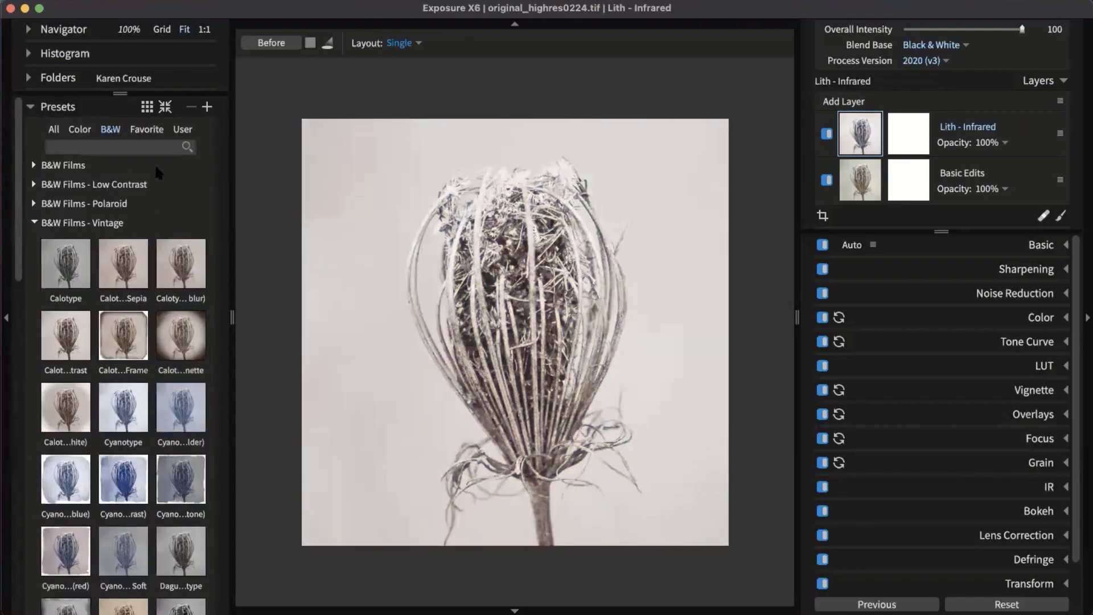
{"action": "left_click", "coordinate": [149, 130]}
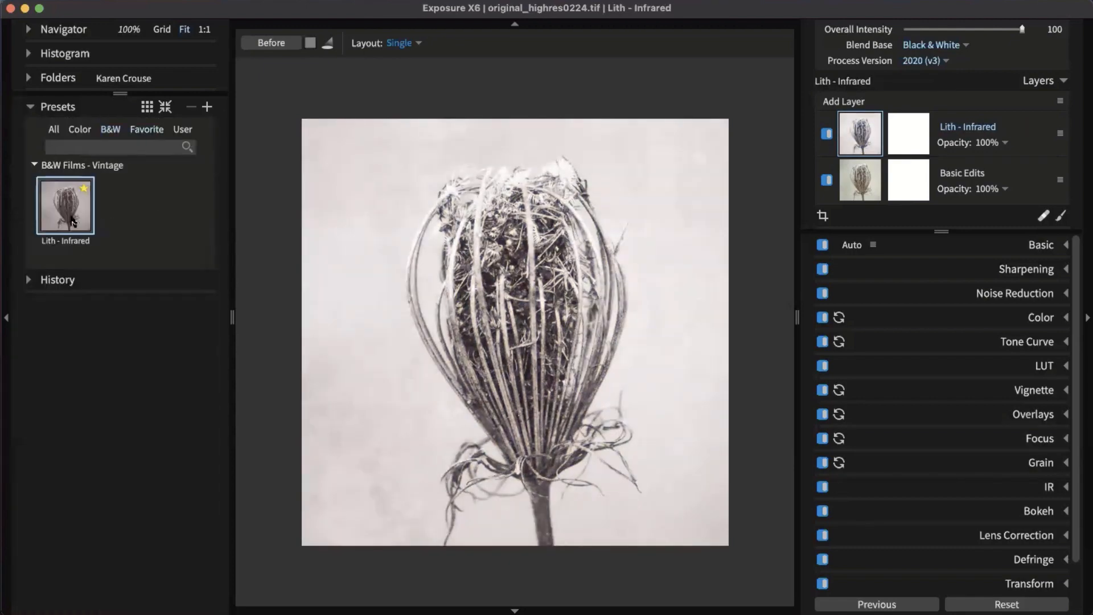
{"action": "left_click", "coordinate": [116, 131]}
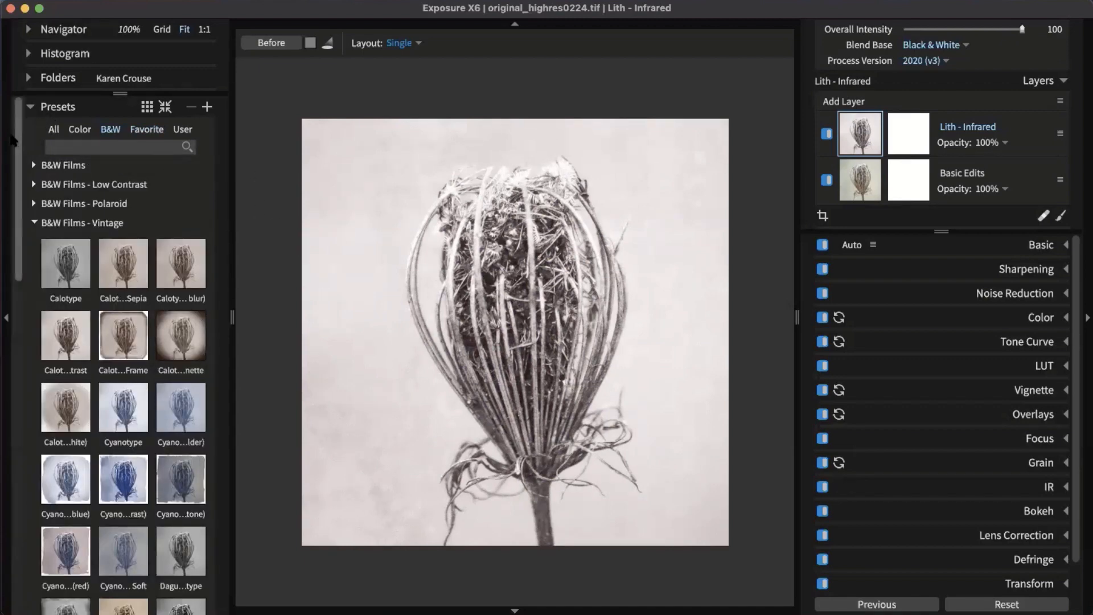
Step: Hide the presets sidebar and examine the seed head and background texture up close
{"action": "left_click", "coordinate": [8, 138]}
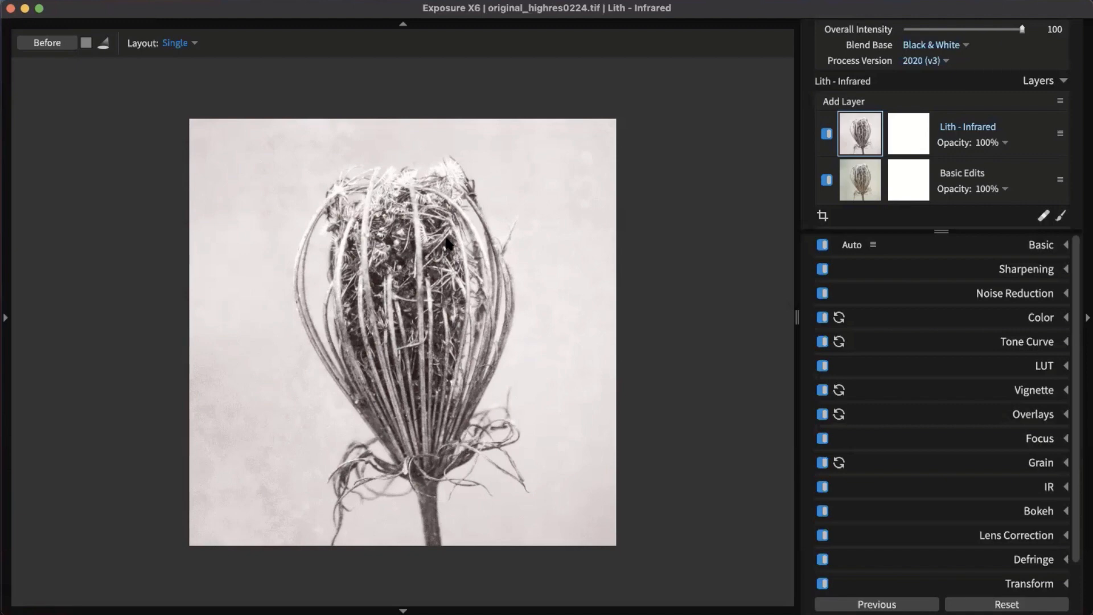
{"action": "scroll", "coordinate": [511, 351], "scroll_direction": "up", "scroll_amount": 2}
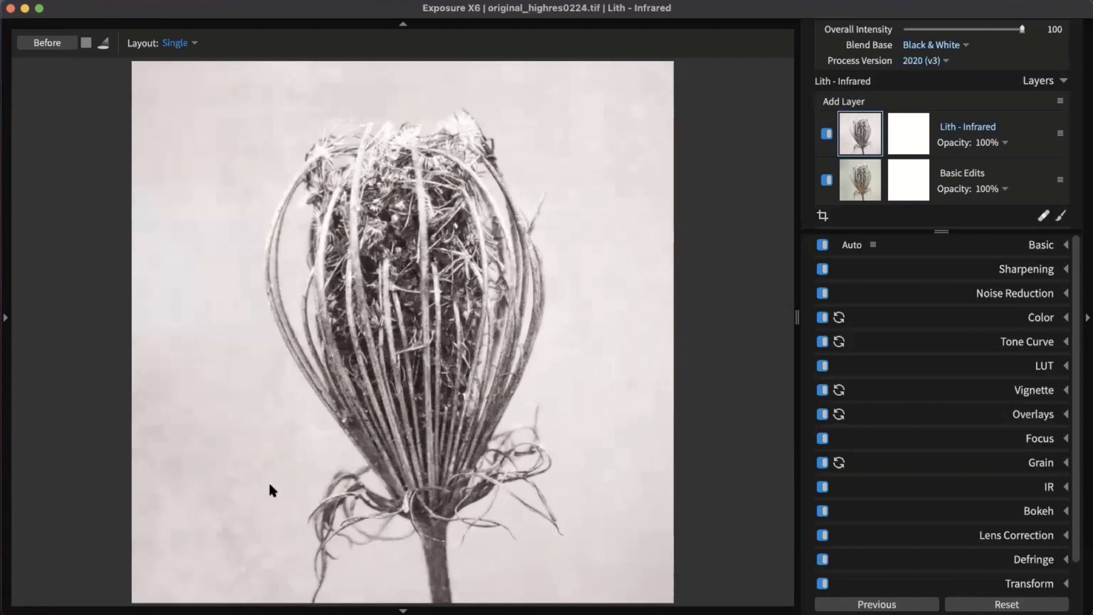
{"action": "scroll", "coordinate": [296, 490], "scroll_direction": "up", "scroll_amount": 3}
{"action": "scroll", "coordinate": [296, 490], "scroll_direction": "up", "scroll_amount": 2}
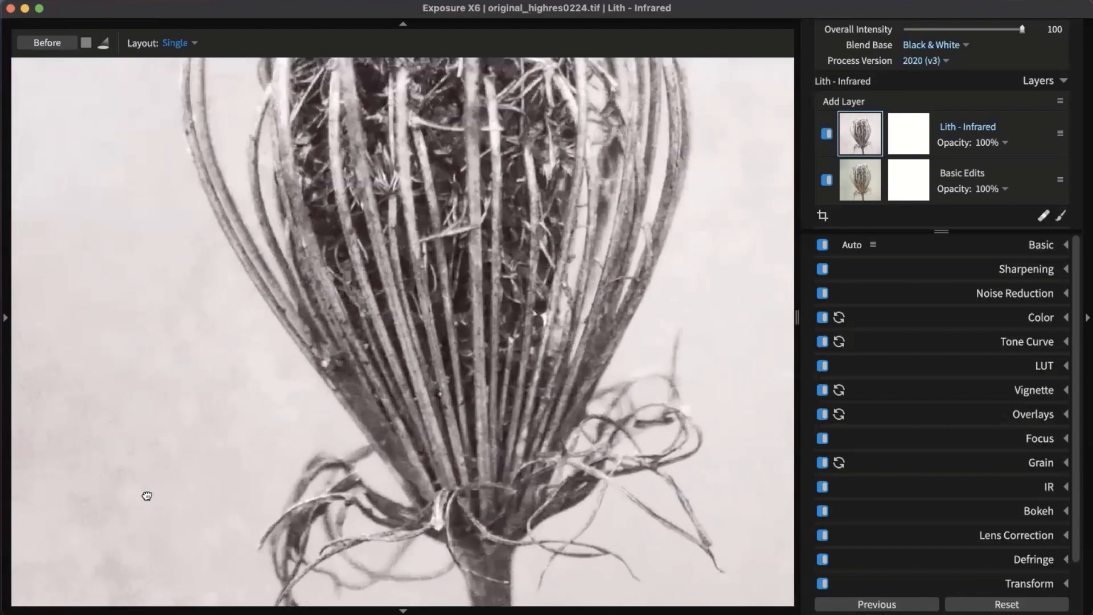
{"action": "left_click_drag", "start_coordinate": [146, 495], "coordinate": [285, 361]}
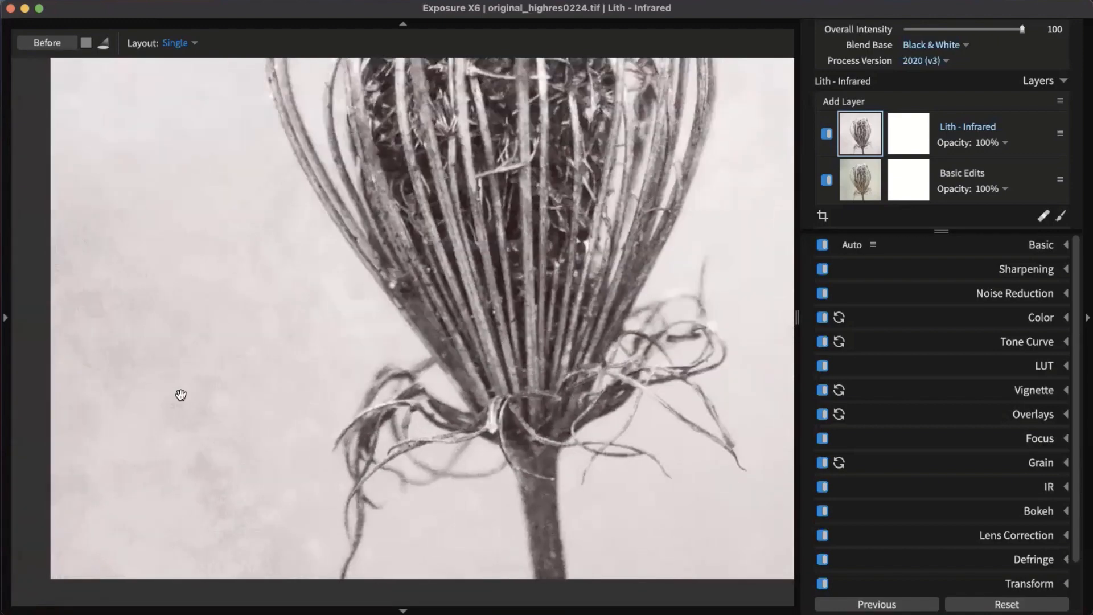
{"action": "scroll", "coordinate": [277, 352], "scroll_direction": "down", "scroll_amount": 2}
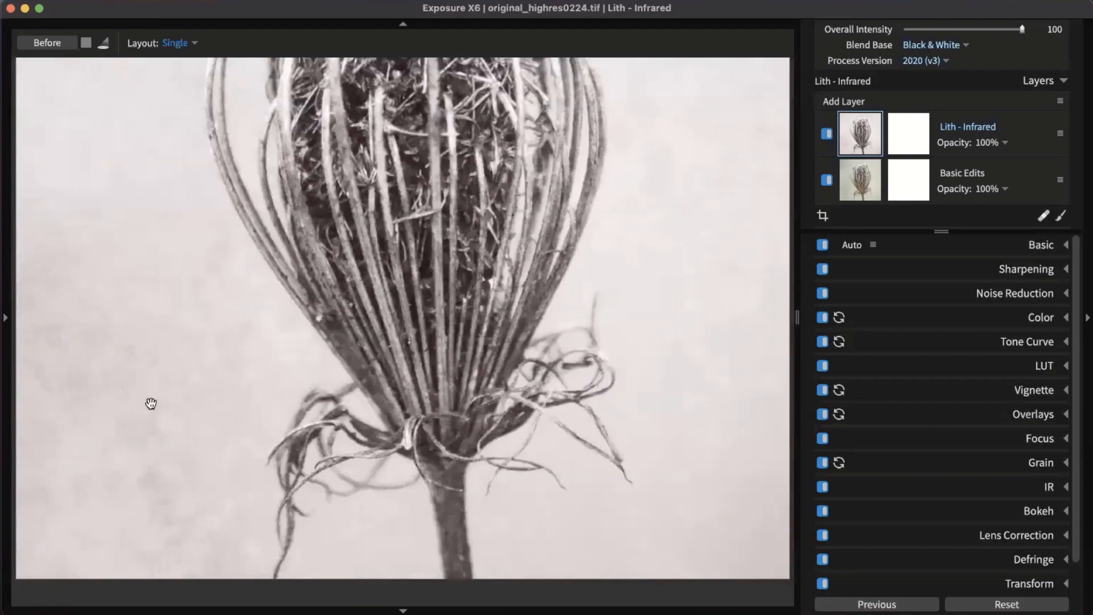
{"action": "left_click_drag", "start_coordinate": [562, 382], "coordinate": [292, 547]}
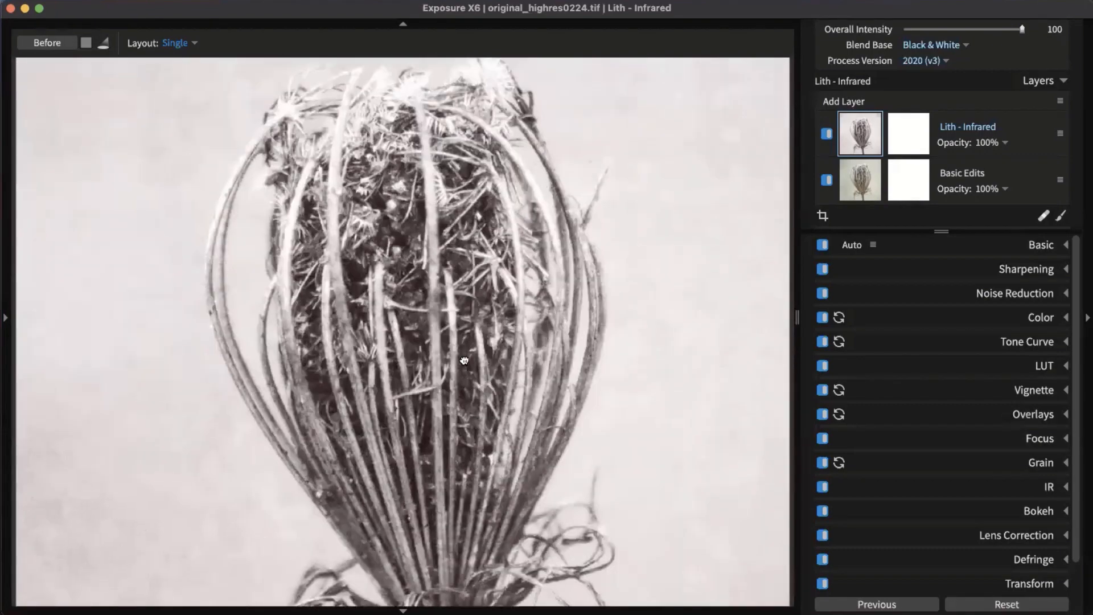
{"action": "left_click_drag", "start_coordinate": [465, 361], "coordinate": [492, 471]}
{"action": "left_click_drag", "start_coordinate": [688, 314], "coordinate": [686, 320]}
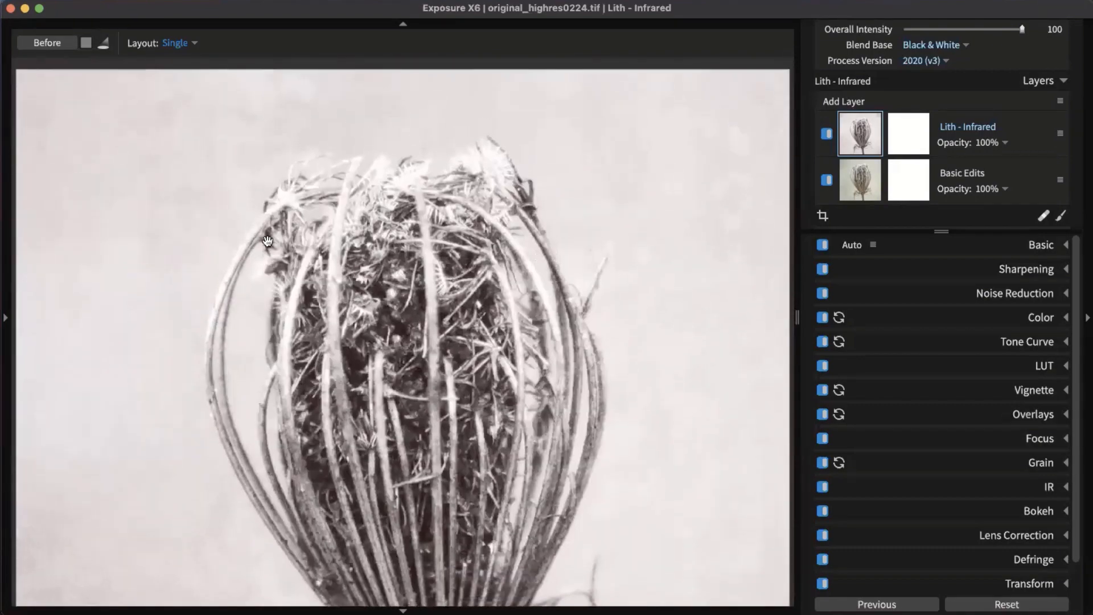
{"action": "left_click_drag", "start_coordinate": [267, 242], "coordinate": [268, 229]}
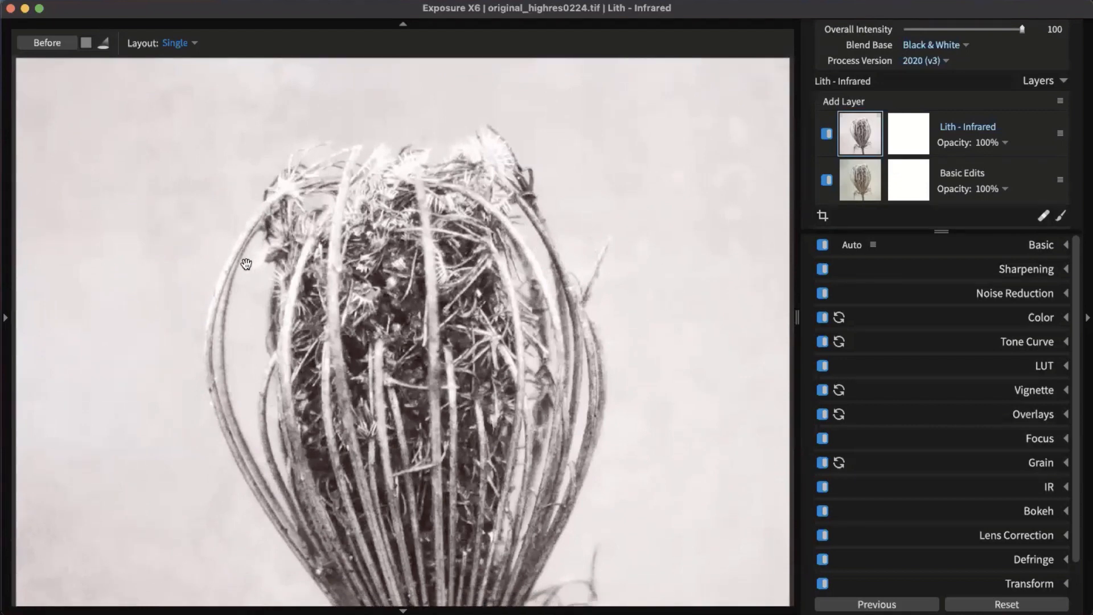
Step: Compare the Lith - Infrared look with the original photo and inspect the stems and background
{"action": "key", "text": "backslash"}
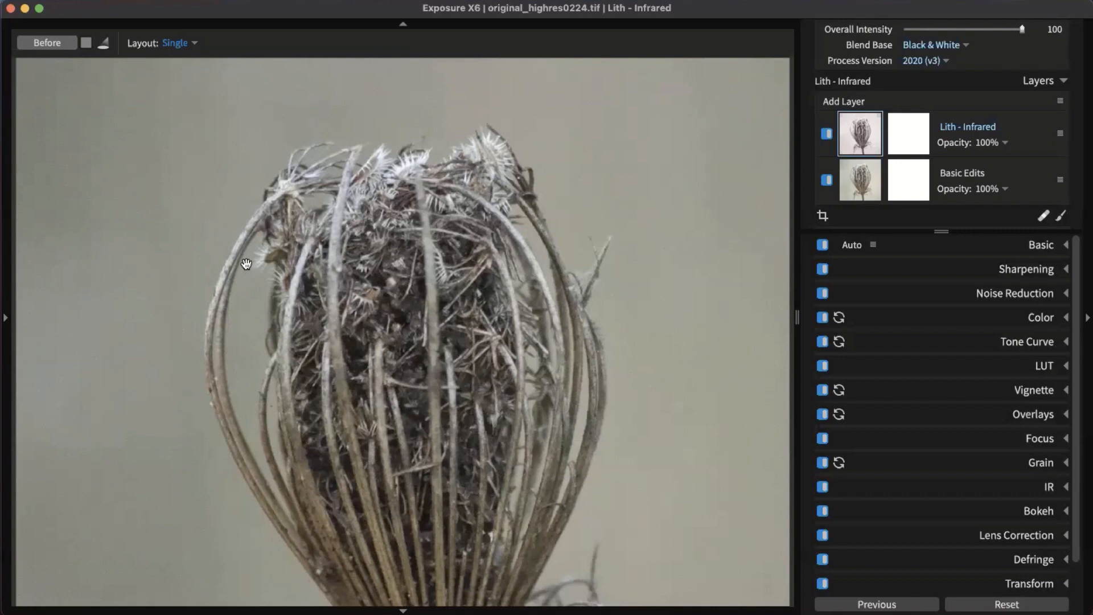
{"action": "key", "text": "backslash"}
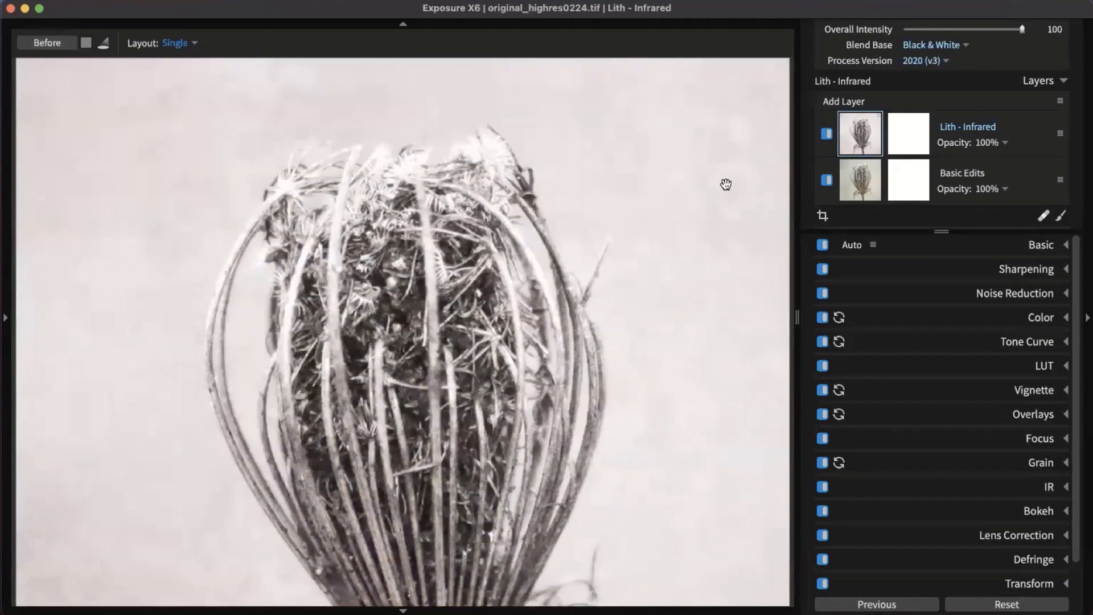
{"action": "scroll", "coordinate": [629, 205], "scroll_direction": "down", "scroll_amount": 5}
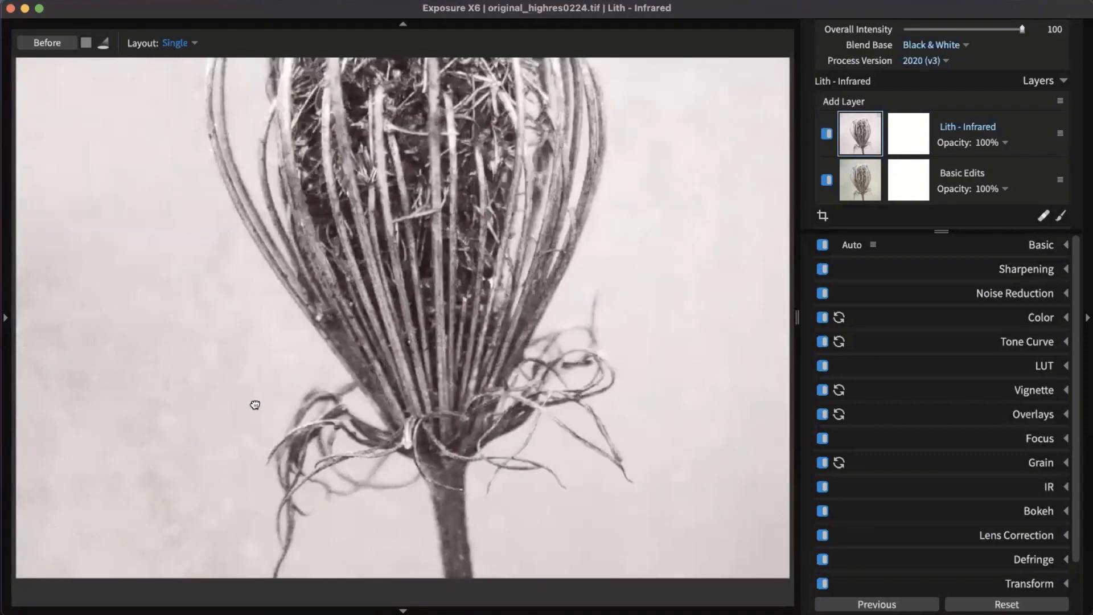
{"action": "scroll", "coordinate": [404, 405], "scroll_direction": "up", "scroll_amount": 2}
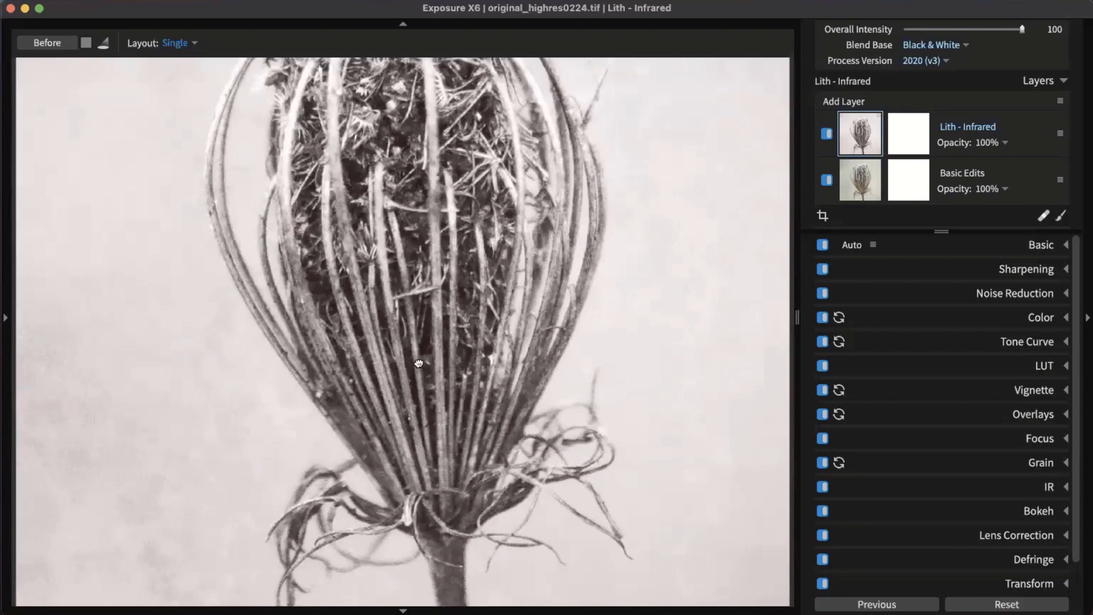
{"action": "scroll", "coordinate": [399, 360], "scroll_direction": "up", "scroll_amount": 2}
{"action": "scroll", "coordinate": [377, 357], "scroll_direction": "down", "scroll_amount": 2}
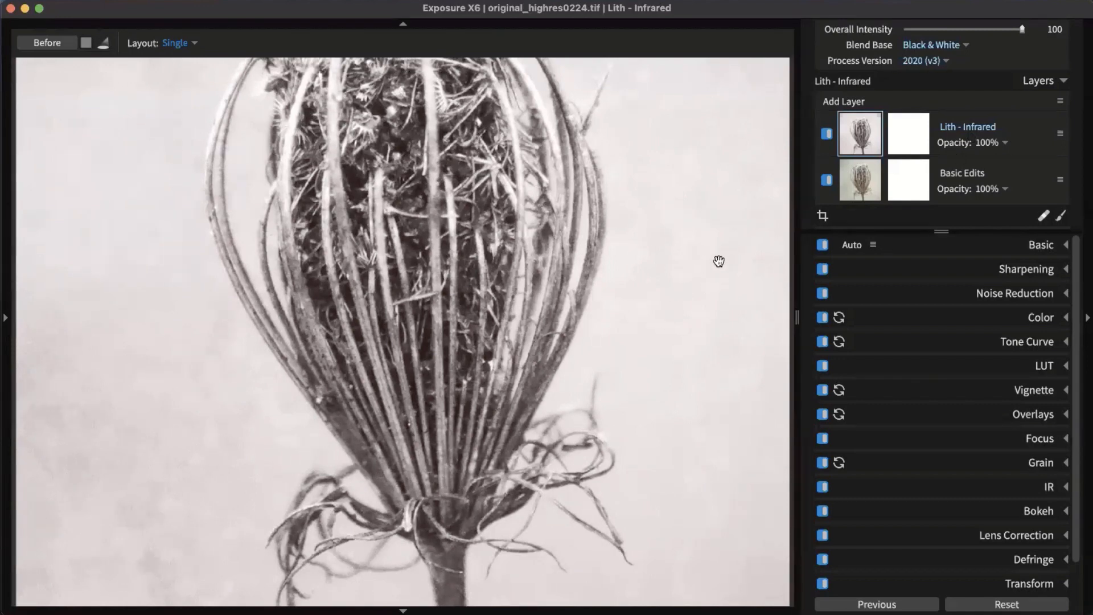
{"action": "left_click_drag", "start_coordinate": [592, 342], "coordinate": [592, 363]}
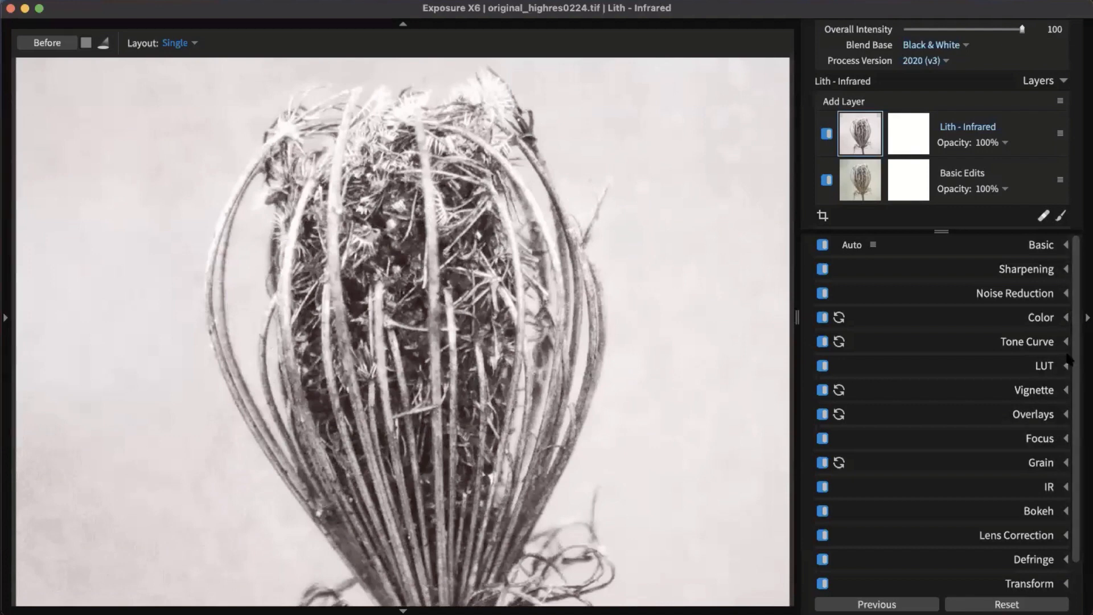
Step: Set the Noise Reduction Color amount to 86 on the Lith - Infrared layer, checking the background up close, and collapse the Noise Reduction settings
{"action": "left_click", "coordinate": [1045, 301]}
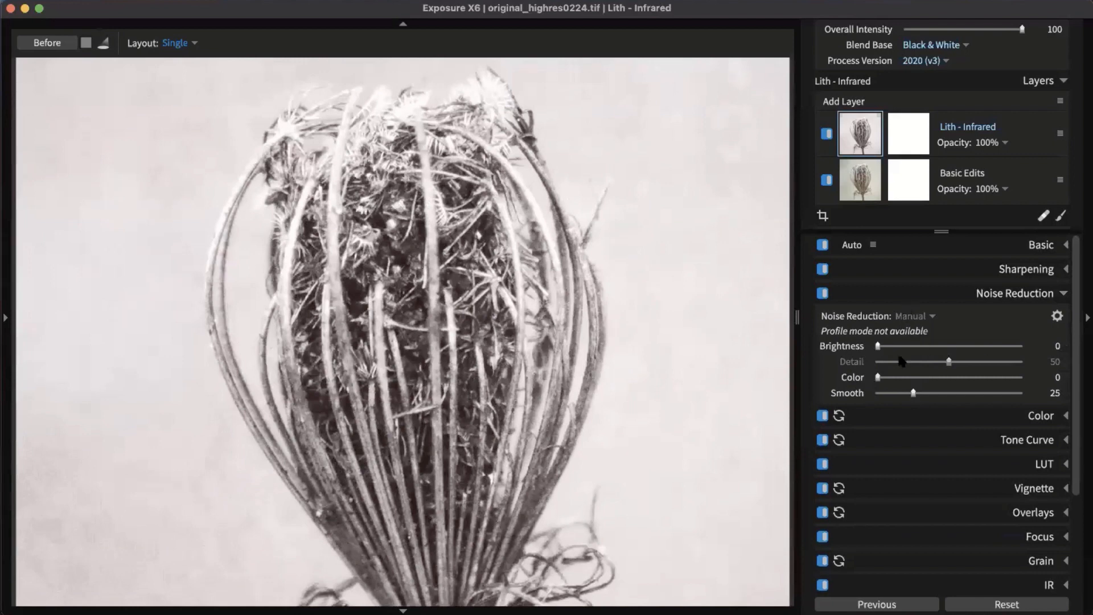
{"action": "left_click_drag", "start_coordinate": [880, 378], "coordinate": [997, 377]}
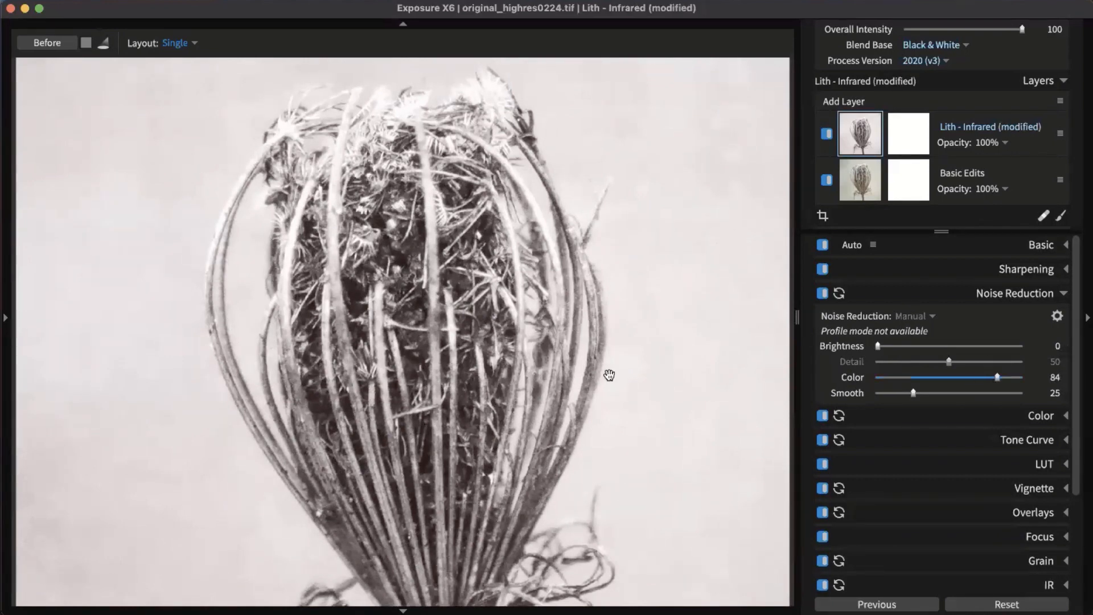
{"action": "left_click", "coordinate": [605, 495]}
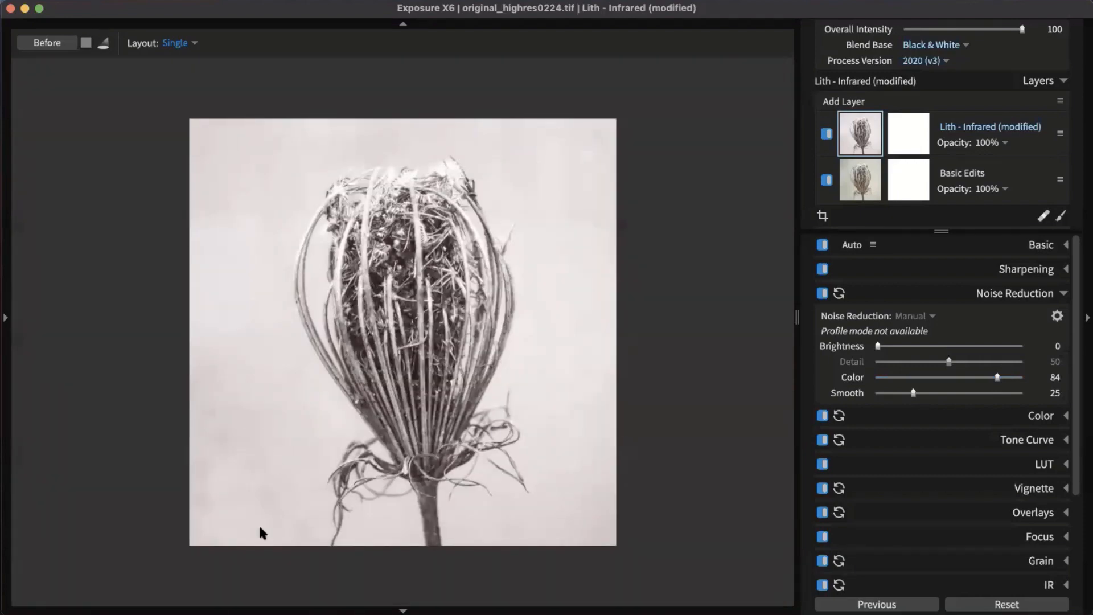
{"action": "left_click", "coordinate": [276, 519]}
{"action": "left_click_drag", "start_coordinate": [300, 499], "coordinate": [506, 370]}
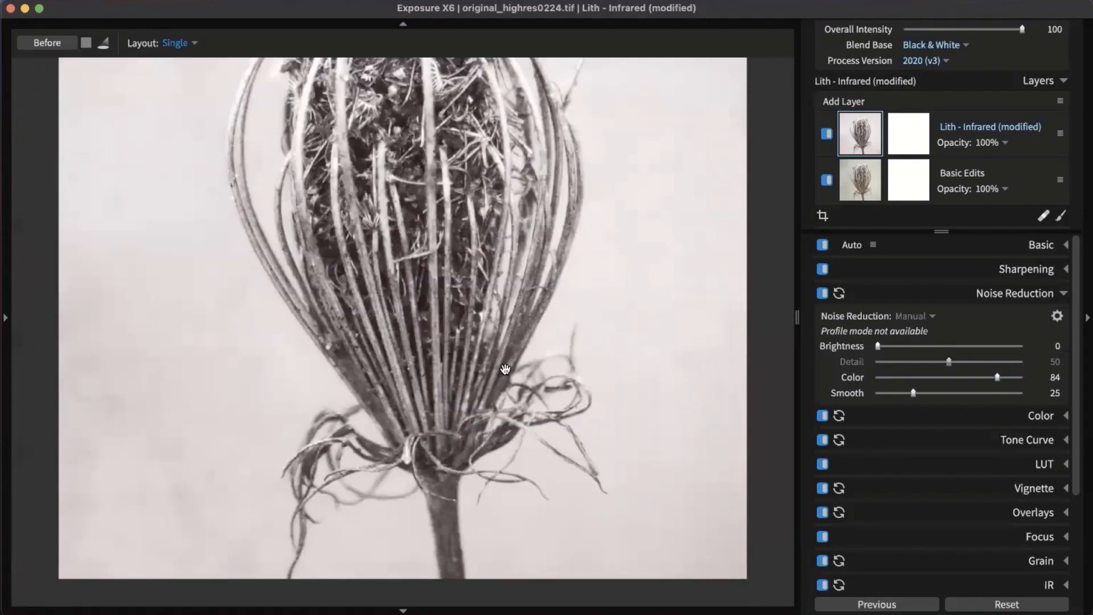
{"action": "scroll", "coordinate": [188, 462], "scroll_direction": "up", "scroll_amount": 2}
{"action": "left_click_drag", "start_coordinate": [220, 462], "coordinate": [398, 451]}
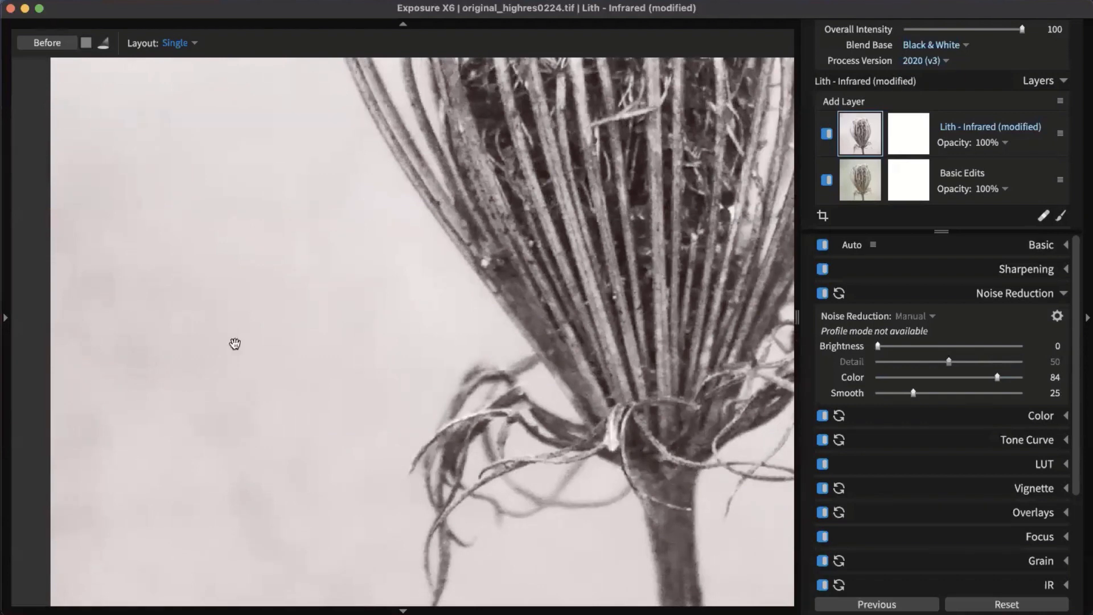
{"action": "scroll", "coordinate": [173, 325], "scroll_direction": "down", "scroll_amount": 2}
{"action": "mouse_move", "coordinate": [987, 377]}
{"action": "left_mouse_down"}
{"action": "mouse_move", "coordinate": [905, 378]}
{"action": "mouse_move", "coordinate": [1001, 374]}
{"action": "left_mouse_up"}
{"action": "left_click_drag", "start_coordinate": [627, 168], "coordinate": [541, 427]}
{"action": "scroll", "coordinate": [916, 377], "scroll_direction": "down", "scroll_amount": 2}
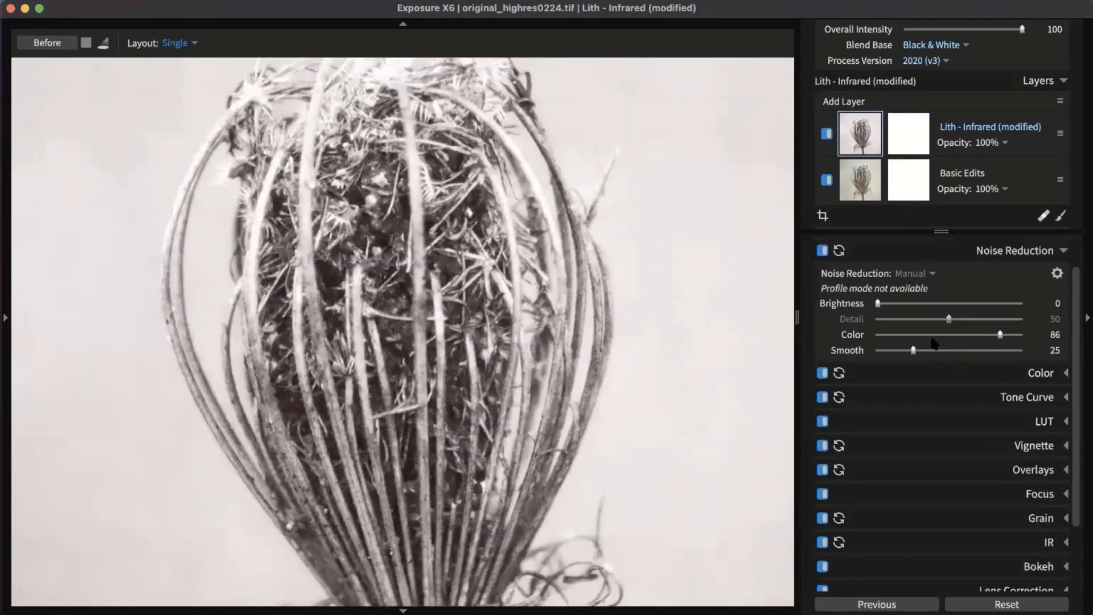
{"action": "scroll", "coordinate": [509, 243], "scroll_direction": "down", "scroll_amount": 1}
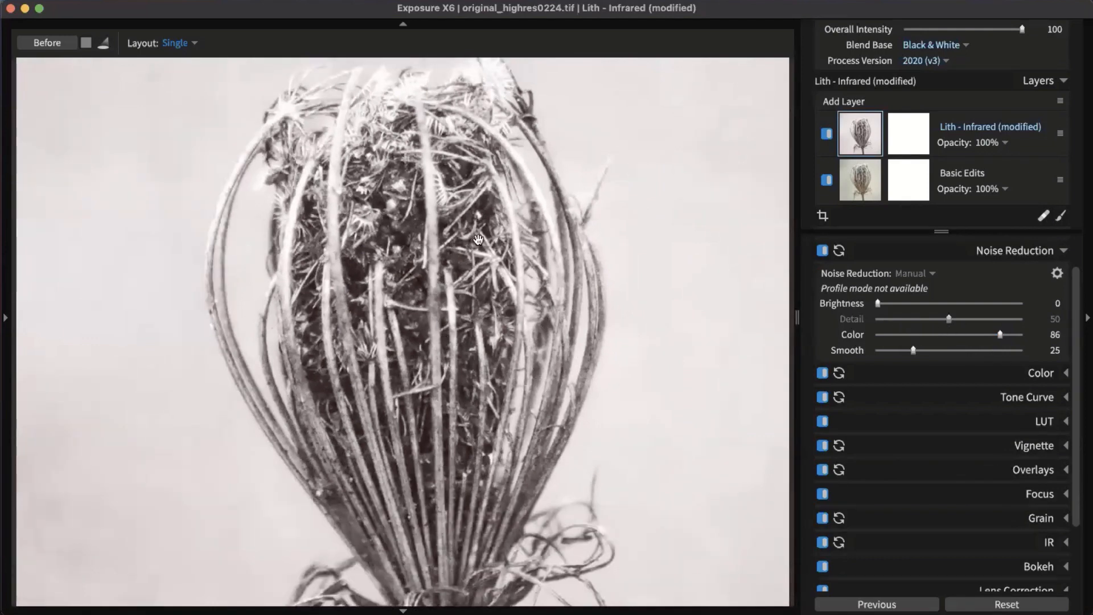
{"action": "scroll", "coordinate": [1031, 257], "scroll_direction": "down", "scroll_amount": 2}
{"action": "left_click", "coordinate": [1031, 249]}
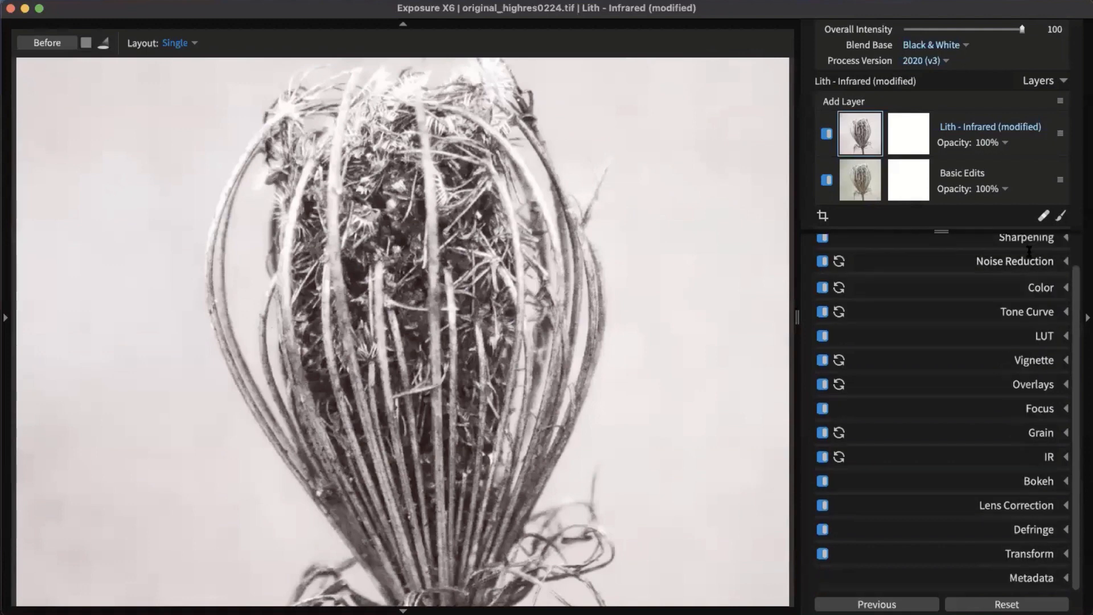
Step: Sharpen the Lith - Infrared layer with Amount 33, Radius 1.88 and Masking 81
{"action": "scroll", "coordinate": [1034, 246], "scroll_direction": "up", "scroll_amount": 1}
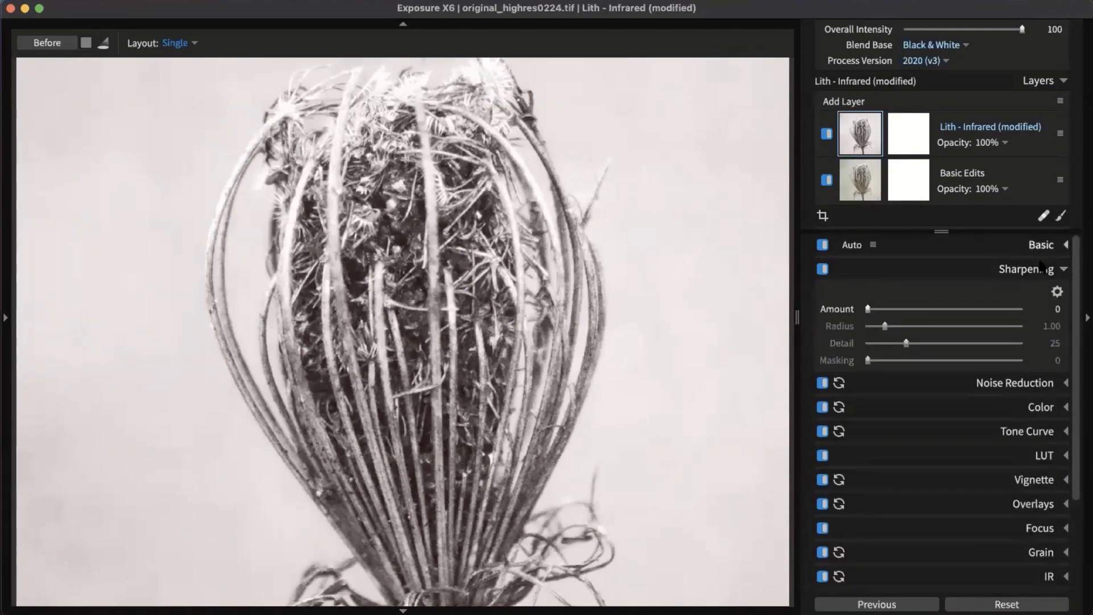
{"action": "left_click_drag", "start_coordinate": [869, 310], "coordinate": [920, 312]}
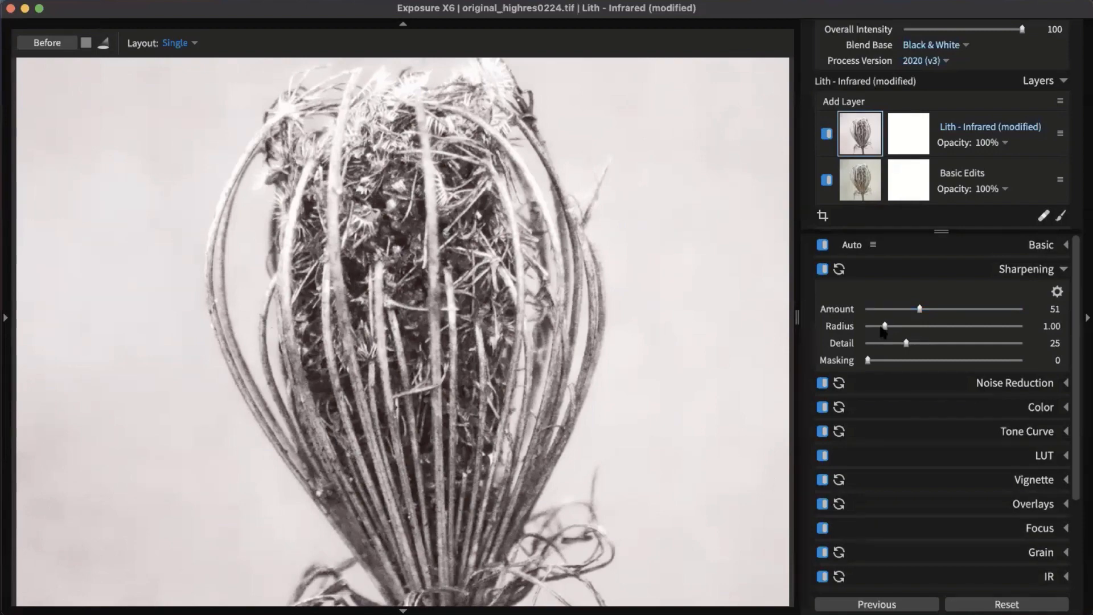
{"action": "left_click_drag", "start_coordinate": [882, 328], "coordinate": [914, 330]}
{"action": "left_click_drag", "start_coordinate": [868, 360], "coordinate": [991, 362]}
{"action": "left_click_drag", "start_coordinate": [906, 311], "coordinate": [902, 312]}
Step: Compare the seed head with and without sharpening and collapse the Sharpening settings
{"action": "left_click", "coordinate": [822, 270]}
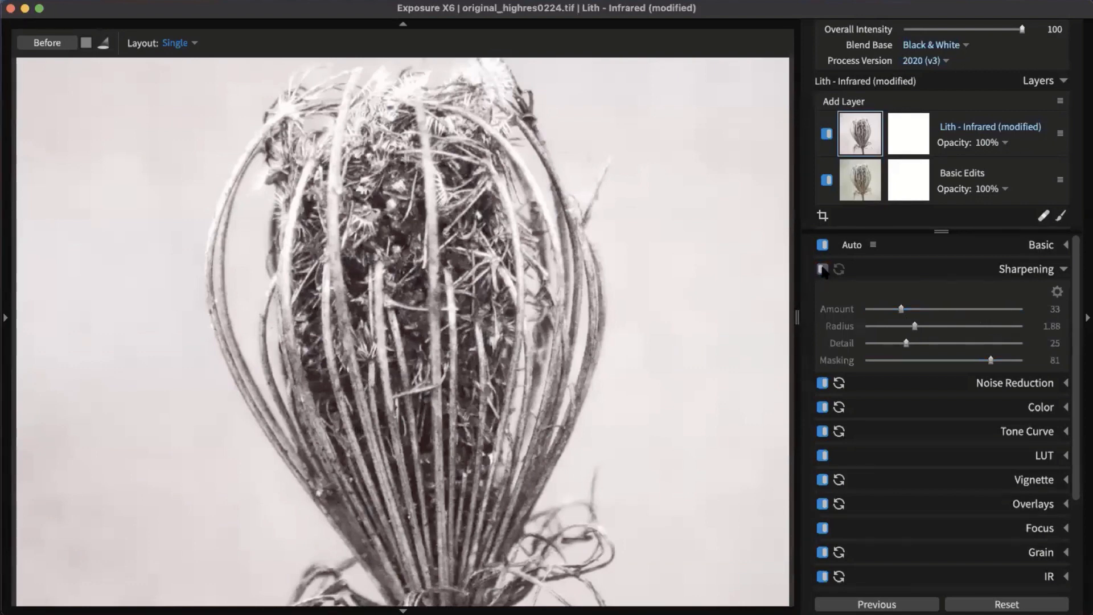
{"action": "left_click", "coordinate": [822, 270]}
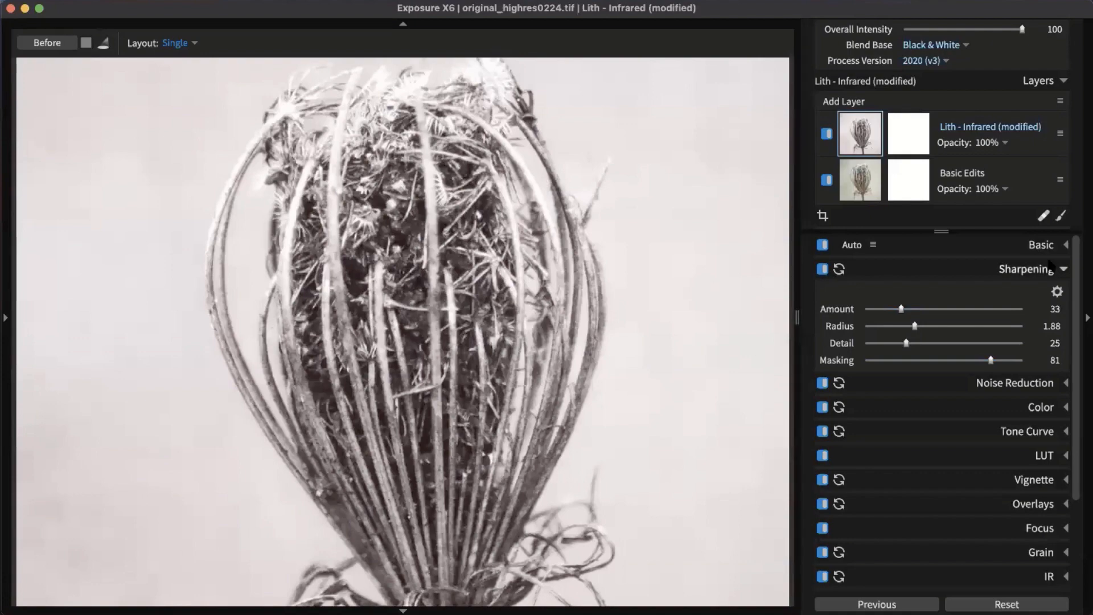
{"action": "left_click", "coordinate": [1027, 271]}
{"action": "left_click", "coordinate": [608, 405]}
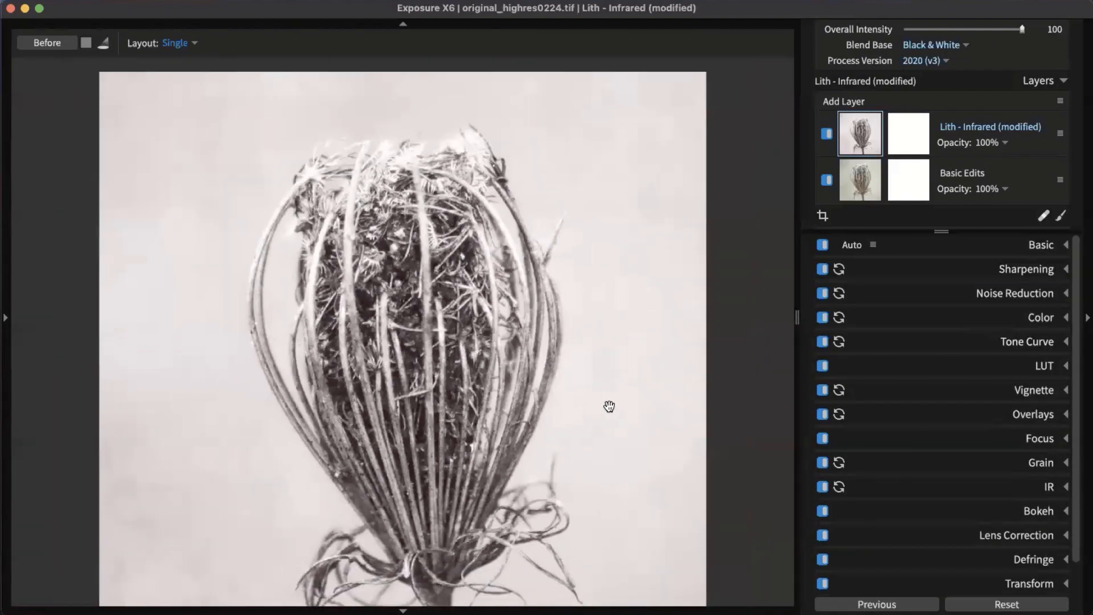
Step: Add a new layer above Lith - Infrared and set its mask brush to Size 33 and Flow 26
{"action": "scroll", "coordinate": [345, 450], "scroll_direction": "up", "scroll_amount": 2}
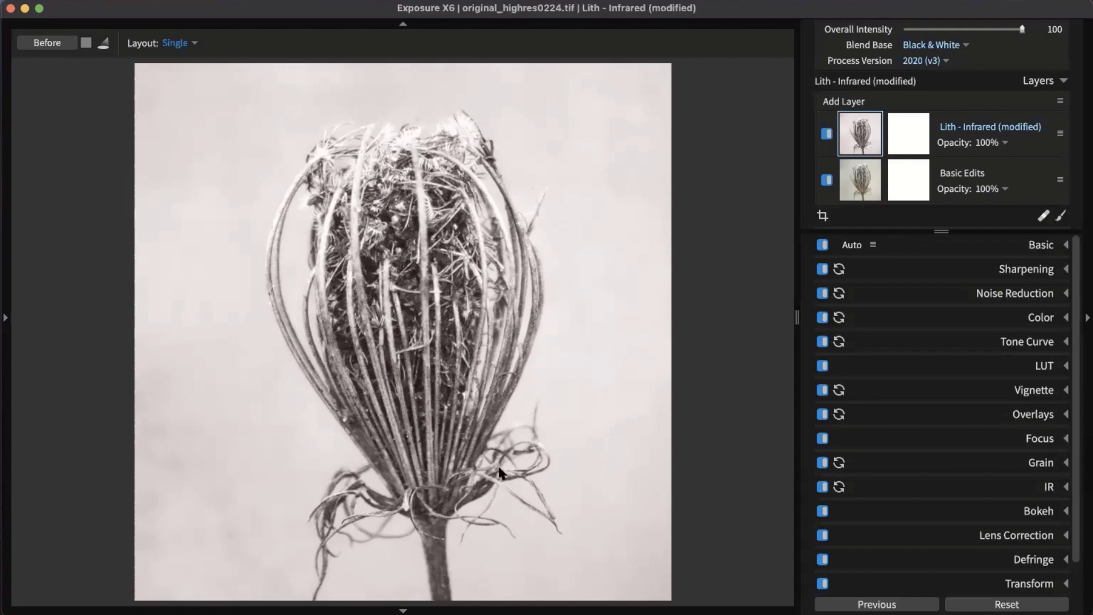
{"action": "left_click", "coordinate": [853, 102]}
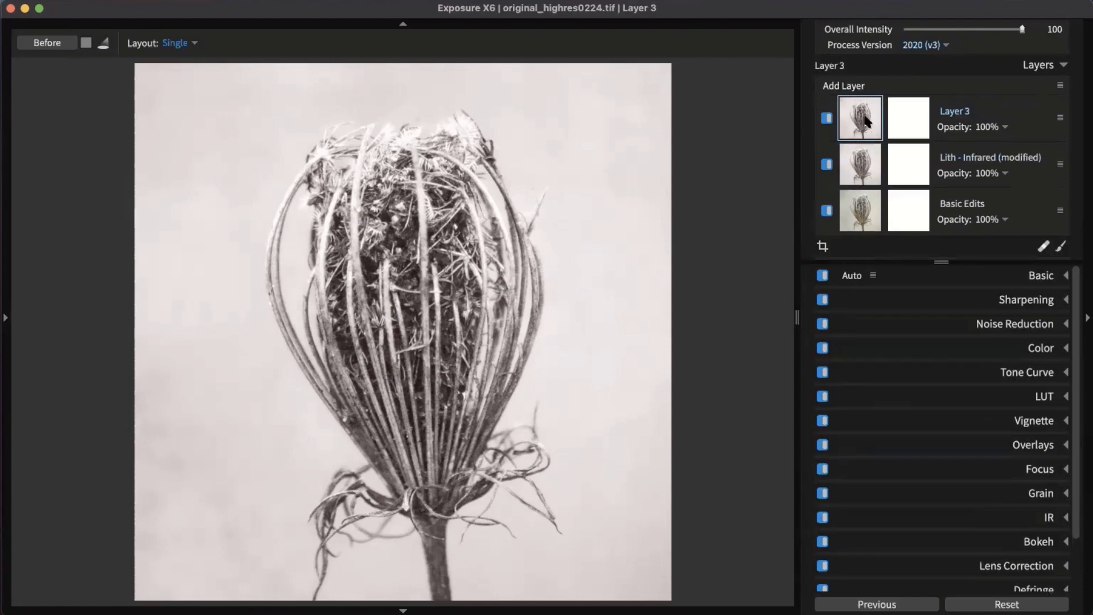
{"action": "left_click", "coordinate": [916, 115]}
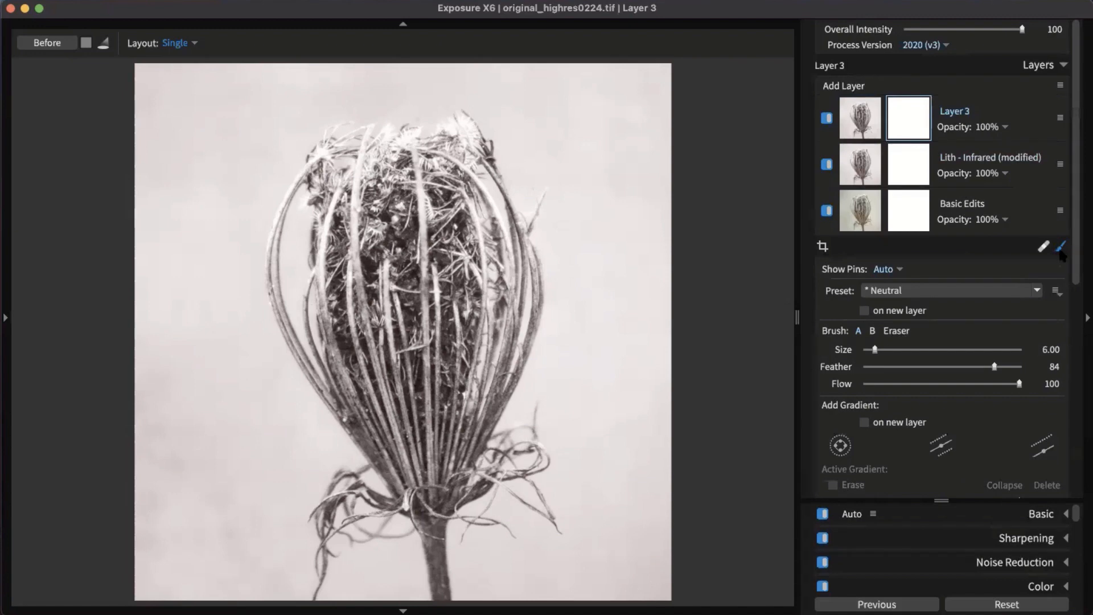
{"action": "scroll", "coordinate": [964, 342], "scroll_direction": "down", "scroll_amount": 3}
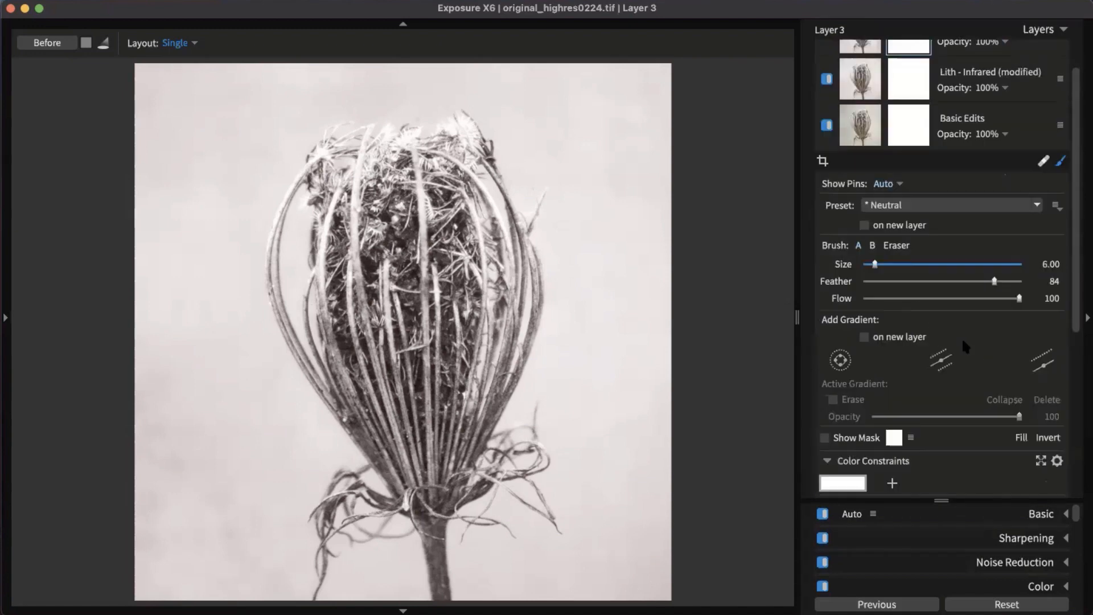
{"action": "scroll", "coordinate": [961, 337], "scroll_direction": "up", "scroll_amount": 2}
{"action": "scroll", "coordinate": [939, 353], "scroll_direction": "down", "scroll_amount": 3}
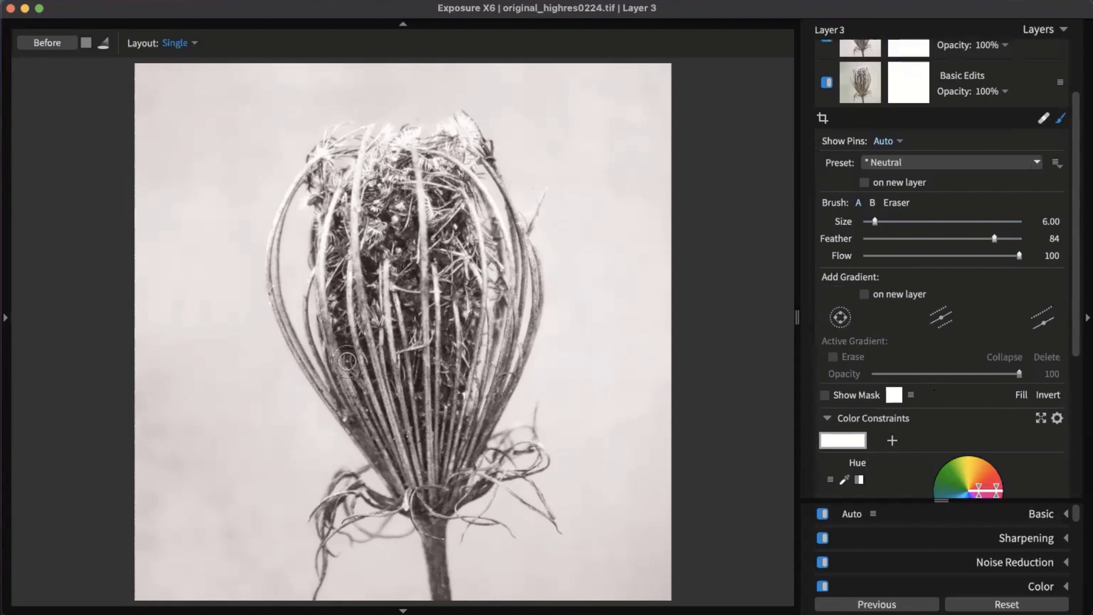
{"action": "scroll", "coordinate": [401, 347], "scroll_direction": "up", "scroll_amount": 5}
{"action": "mouse_move", "coordinate": [914, 253]}
{"action": "left_mouse_down"}
{"action": "mouse_move", "coordinate": [928, 256]}
{"action": "mouse_move", "coordinate": [905, 255]}
{"action": "left_mouse_up"}
Step: Brush a soft mask over the dark centre of the seed head on the new layer and preview the mask
{"action": "left_click", "coordinate": [391, 256]}
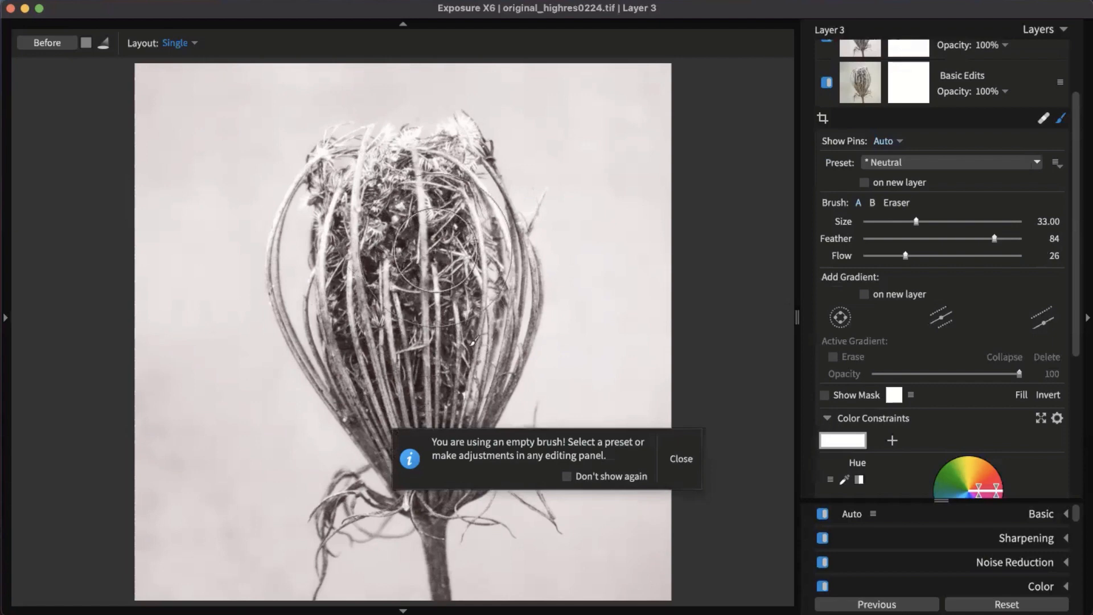
{"action": "mouse_move", "coordinate": [472, 344]}
{"action": "left_mouse_down"}
{"action": "mouse_move", "coordinate": [427, 280]}
{"action": "mouse_move", "coordinate": [453, 345]}
{"action": "left_mouse_up"}
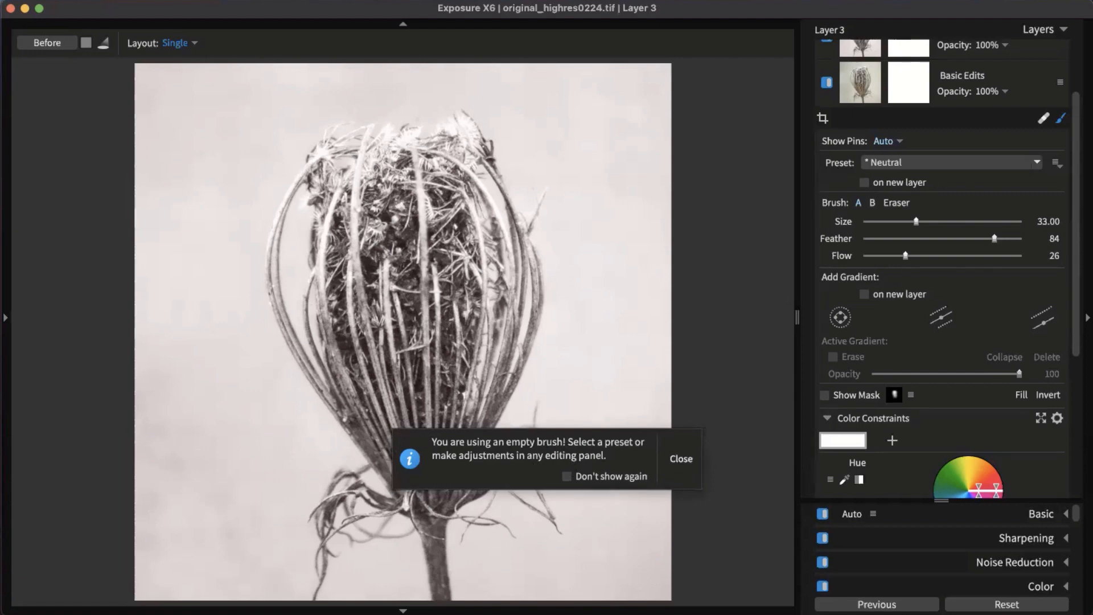
{"action": "left_click", "coordinate": [681, 458]}
{"action": "scroll", "coordinate": [967, 120], "scroll_direction": "up", "scroll_amount": 3}
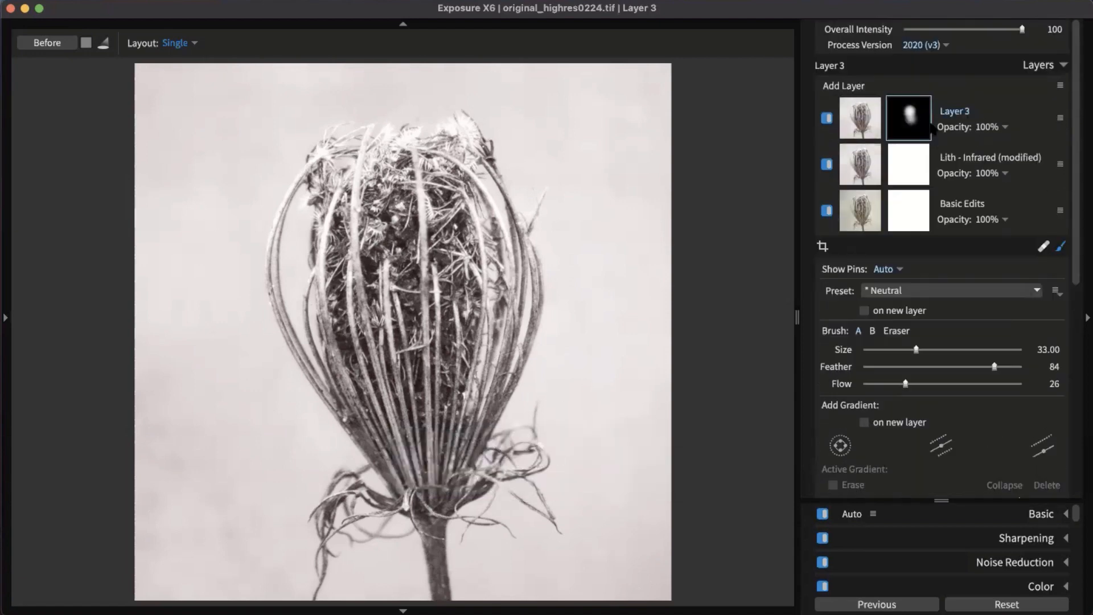
{"action": "left_click", "coordinate": [910, 118]}
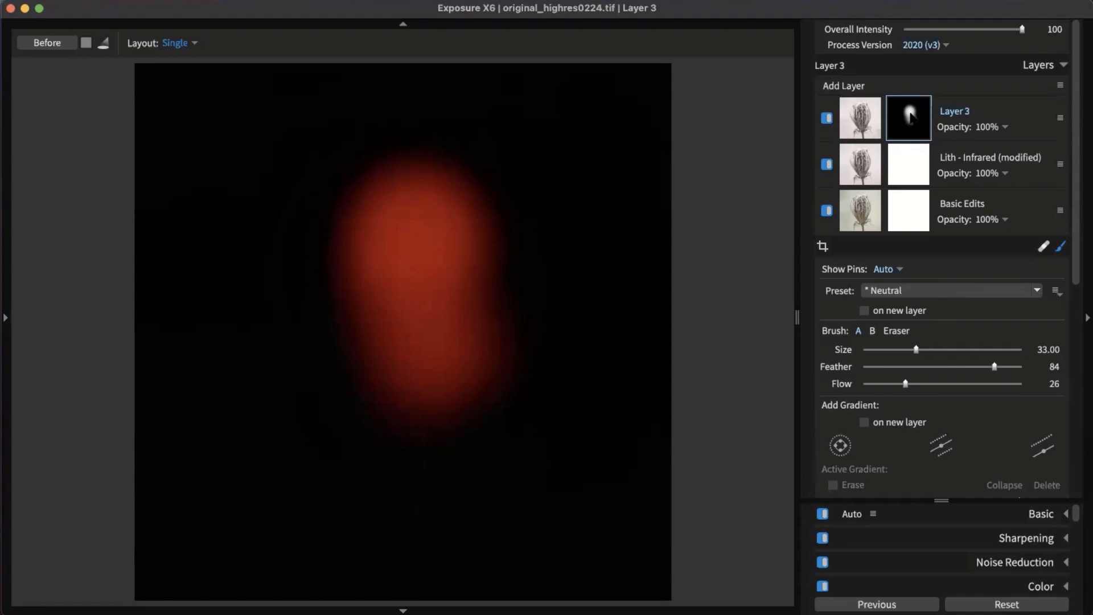
{"action": "left_click", "coordinate": [910, 118]}
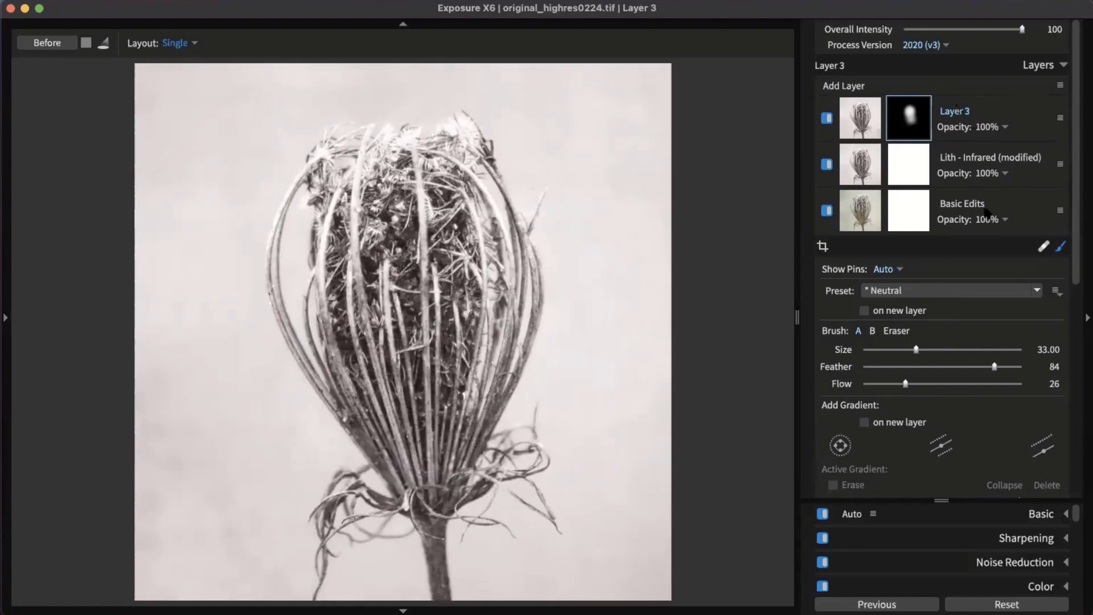
Step: Apply the Contrast brush preset to the masked layer over the seed head
{"action": "left_click", "coordinate": [1060, 246]}
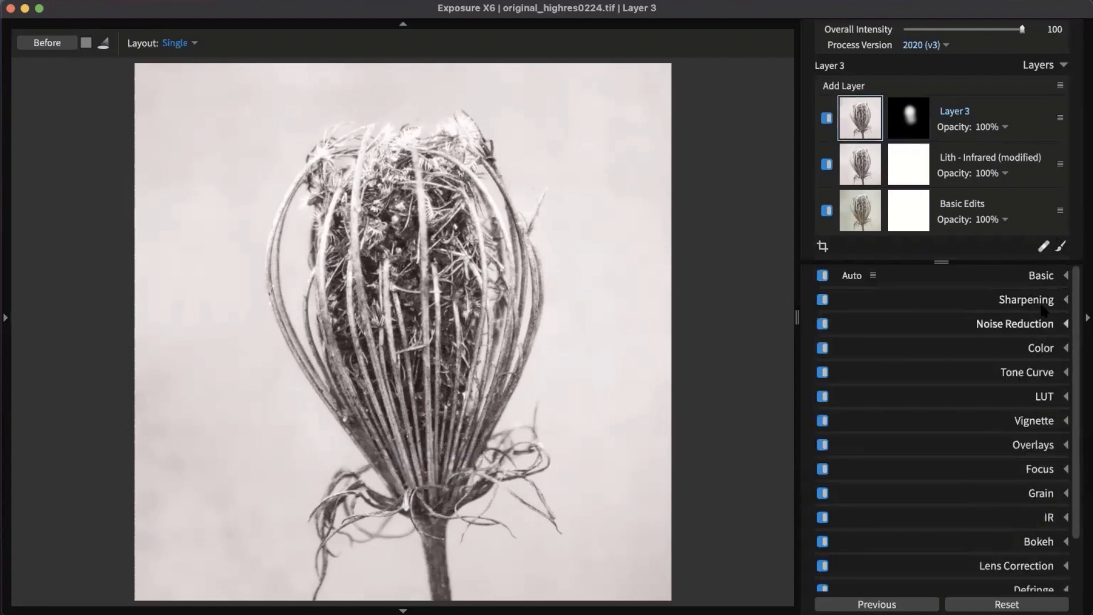
{"action": "left_click", "coordinate": [1060, 246]}
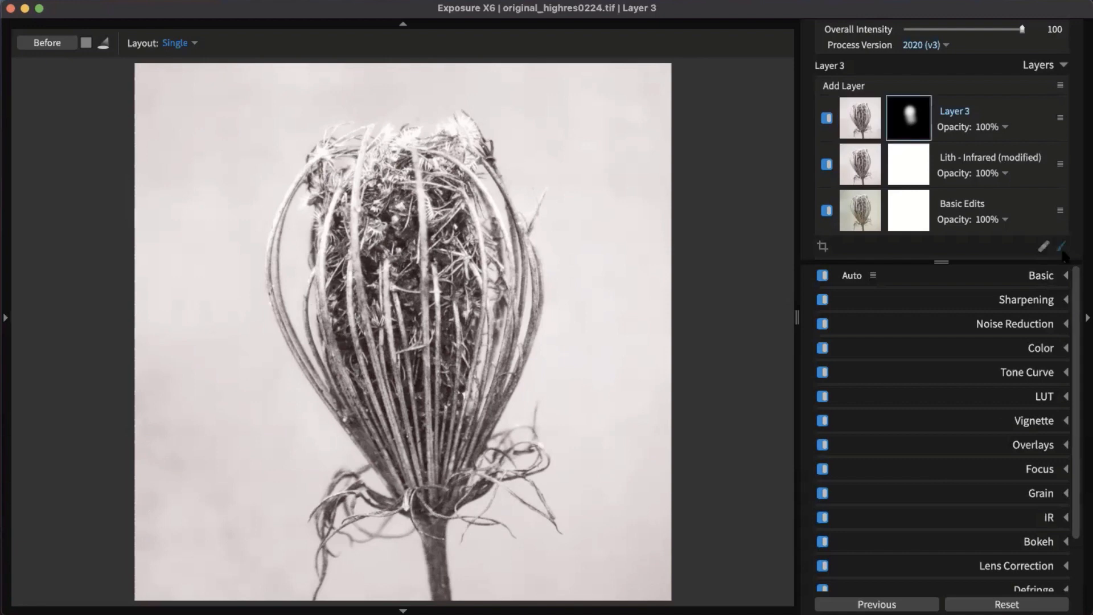
{"action": "left_click", "coordinate": [982, 291]}
{"action": "left_click", "coordinate": [992, 291]}
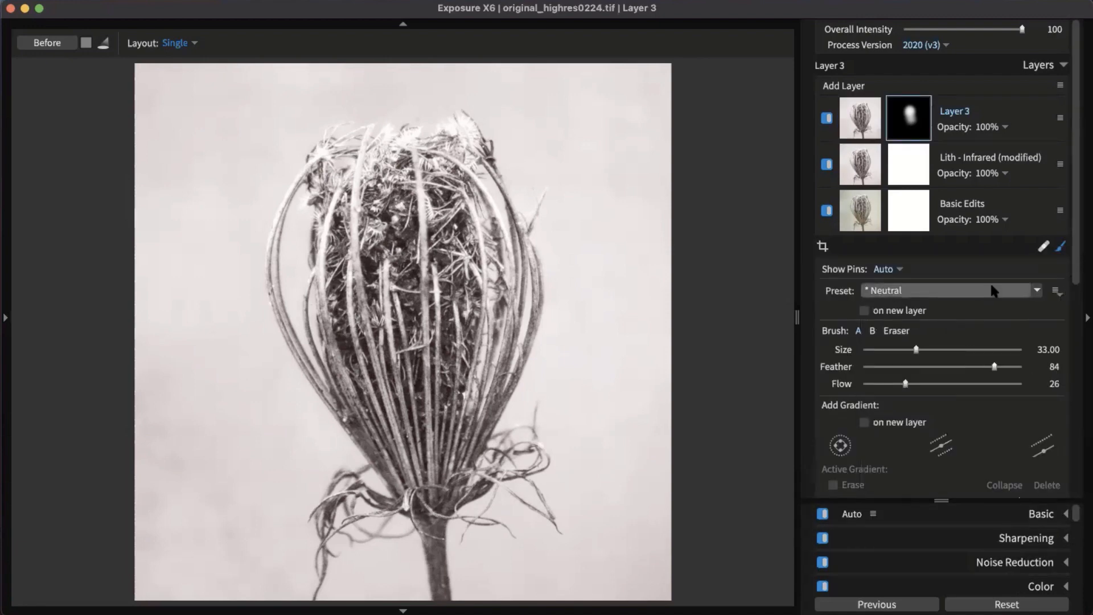
{"action": "left_click", "coordinate": [959, 291]}
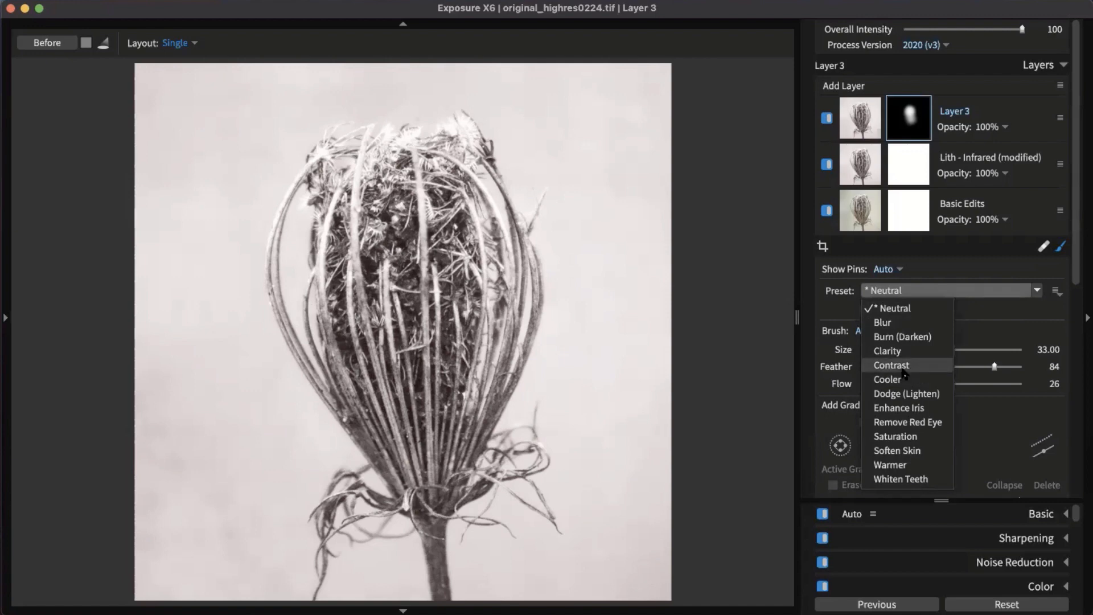
{"action": "left_click", "coordinate": [902, 369]}
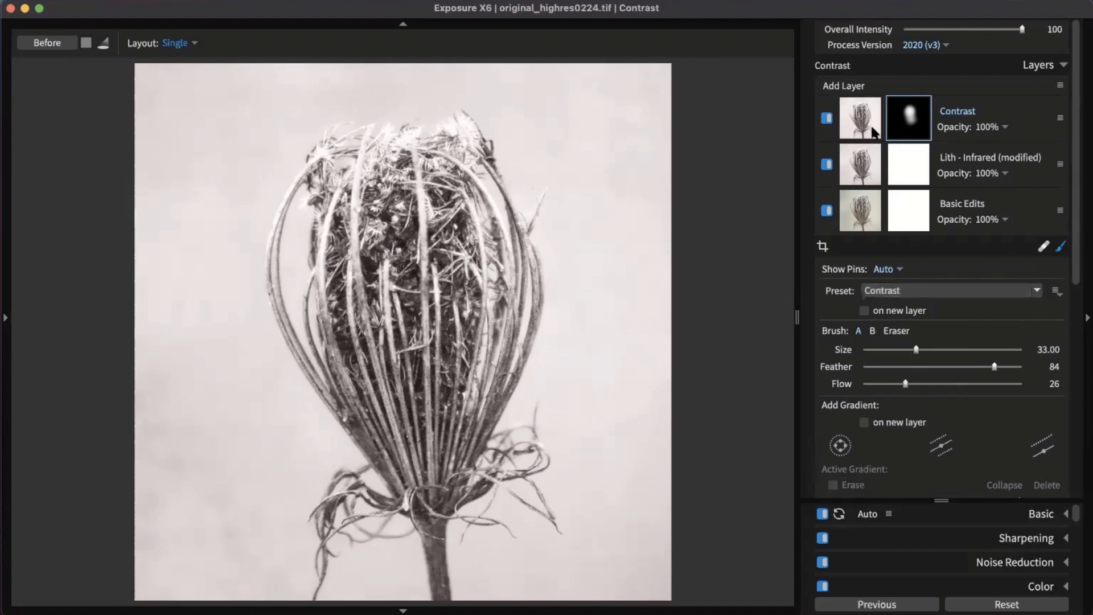
Step: Compare the seed head with the Contrast layer hidden and shown
{"action": "left_click", "coordinate": [826, 117]}
{"action": "left_click", "coordinate": [827, 118]}
{"action": "left_click", "coordinate": [827, 117]}
{"action": "left_click", "coordinate": [826, 118]}
Step: Review the Sharpening settings of the Lith - Infrared layer with the brush tool closed
{"action": "left_click", "coordinate": [989, 165]}
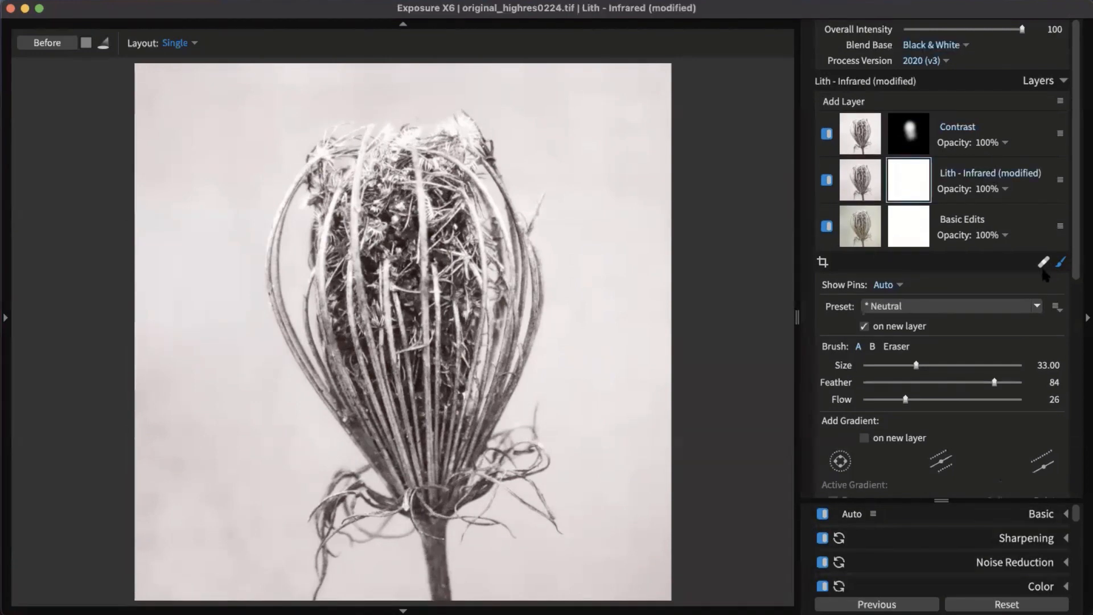
{"action": "left_click", "coordinate": [1060, 263]}
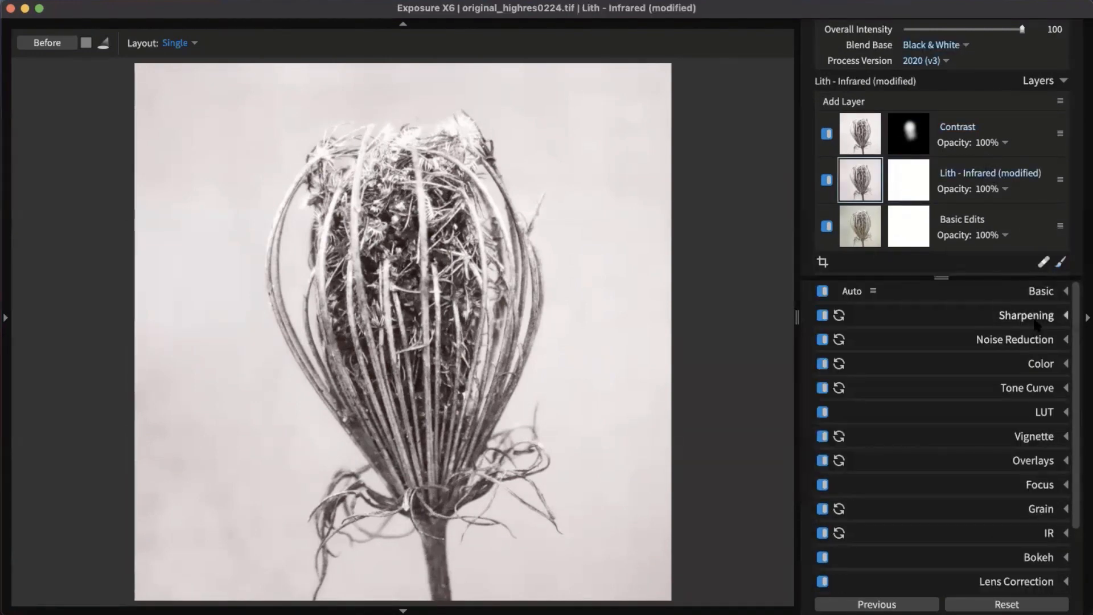
{"action": "left_click", "coordinate": [1007, 315]}
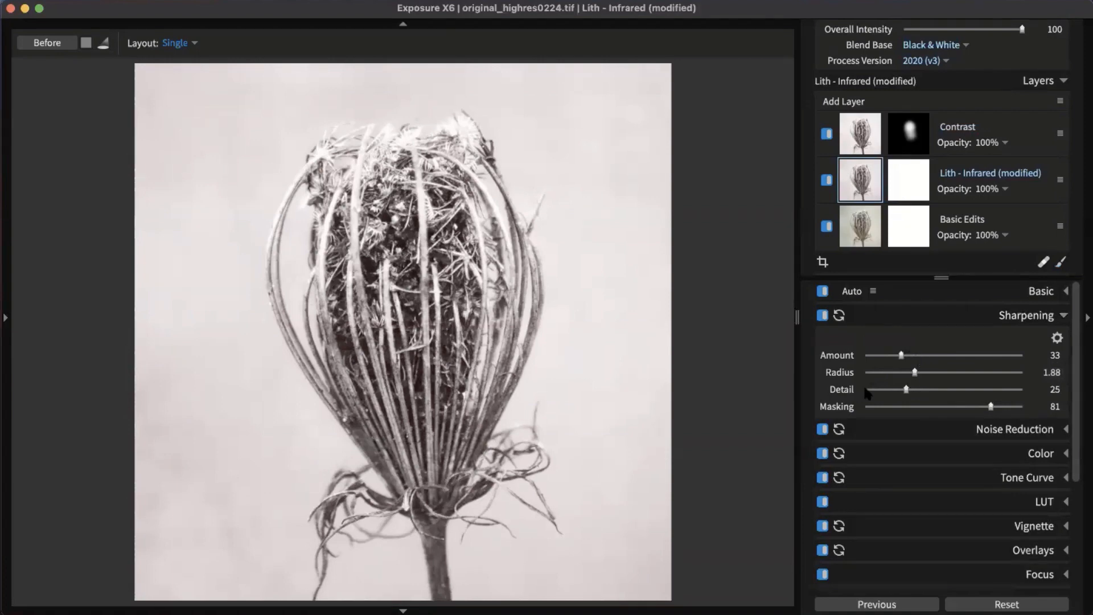
Step: Add a new layer above the Contrast layer and name it Texture
{"action": "left_click", "coordinate": [1013, 126]}
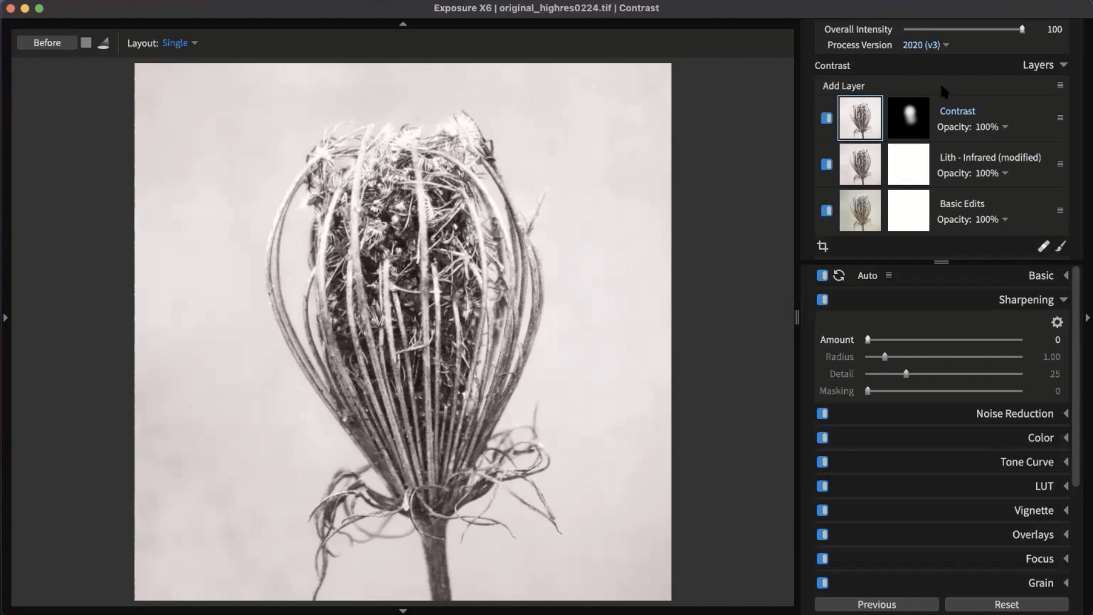
{"action": "left_click", "coordinate": [855, 91]}
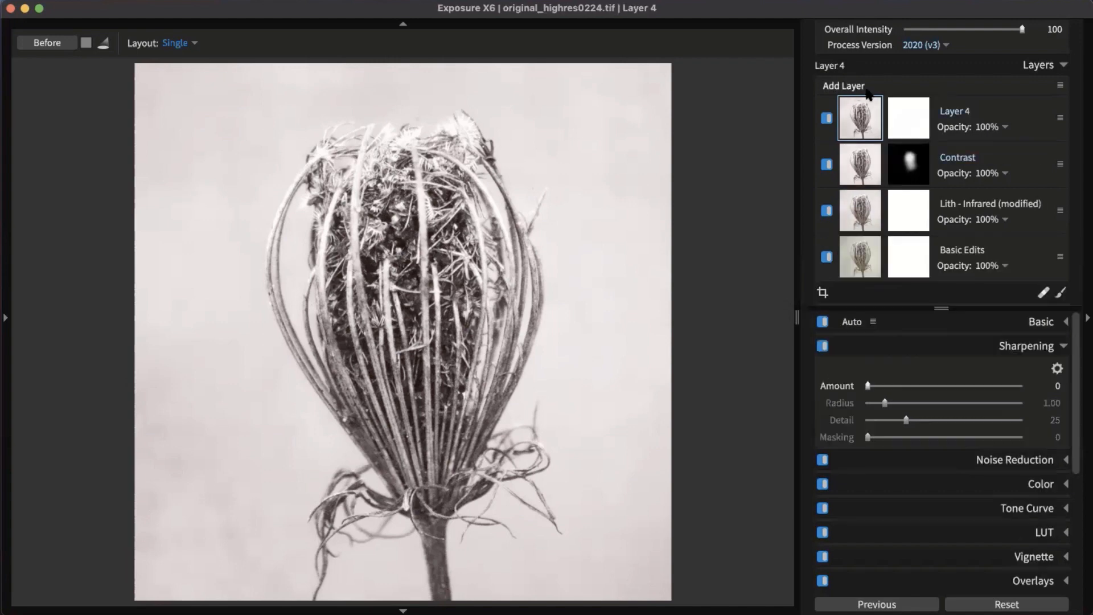
{"action": "right_click", "coordinate": [961, 113]}
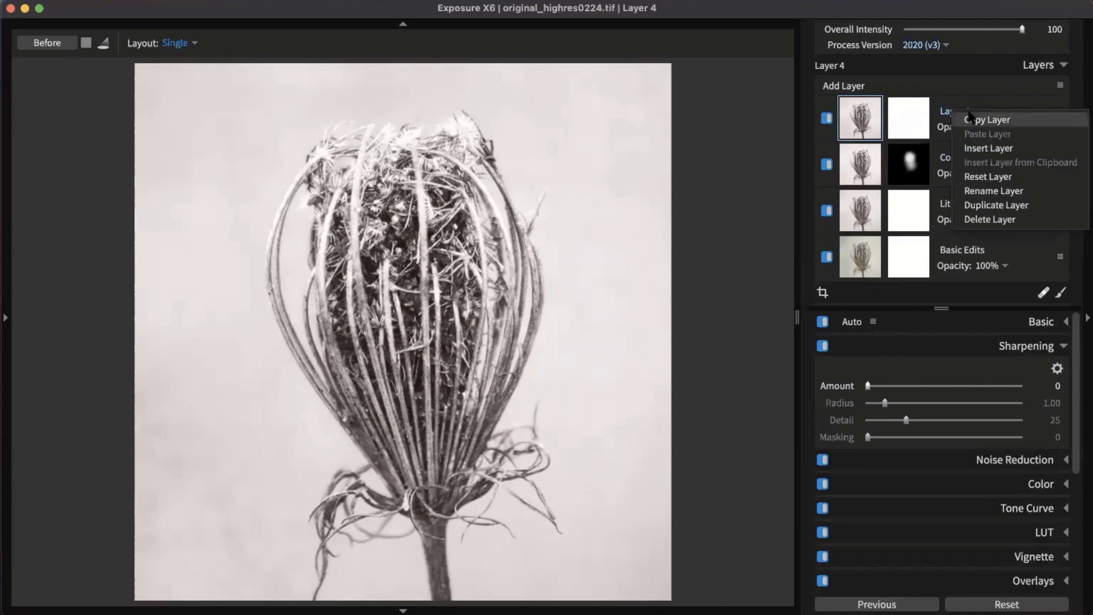
{"action": "left_click", "coordinate": [1003, 191]}
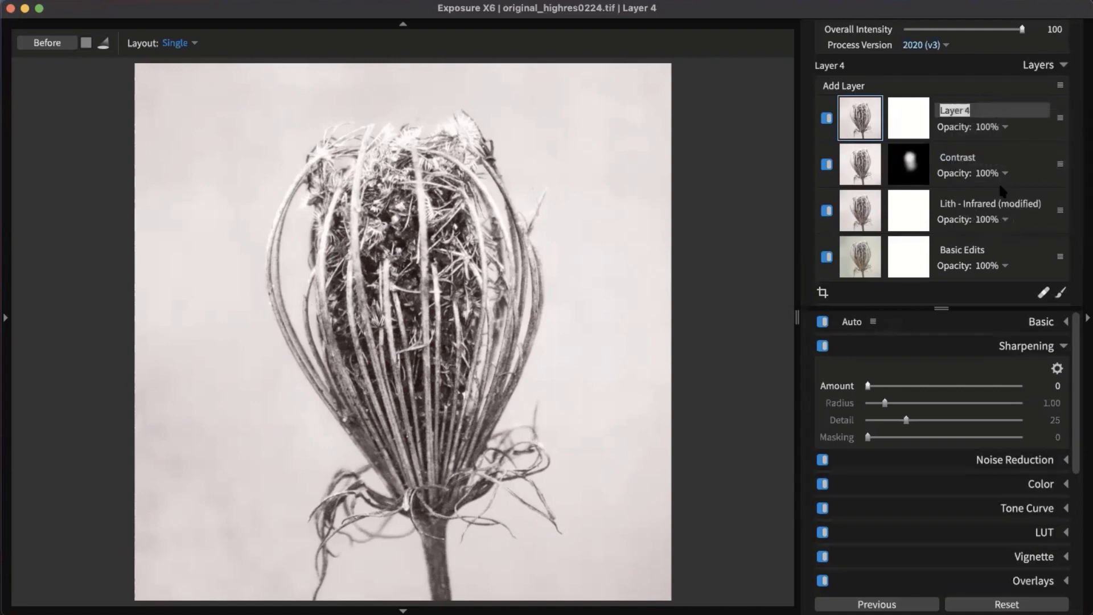
{"action": "type", "text": "Texture"}
{"action": "key", "text": "Return"}
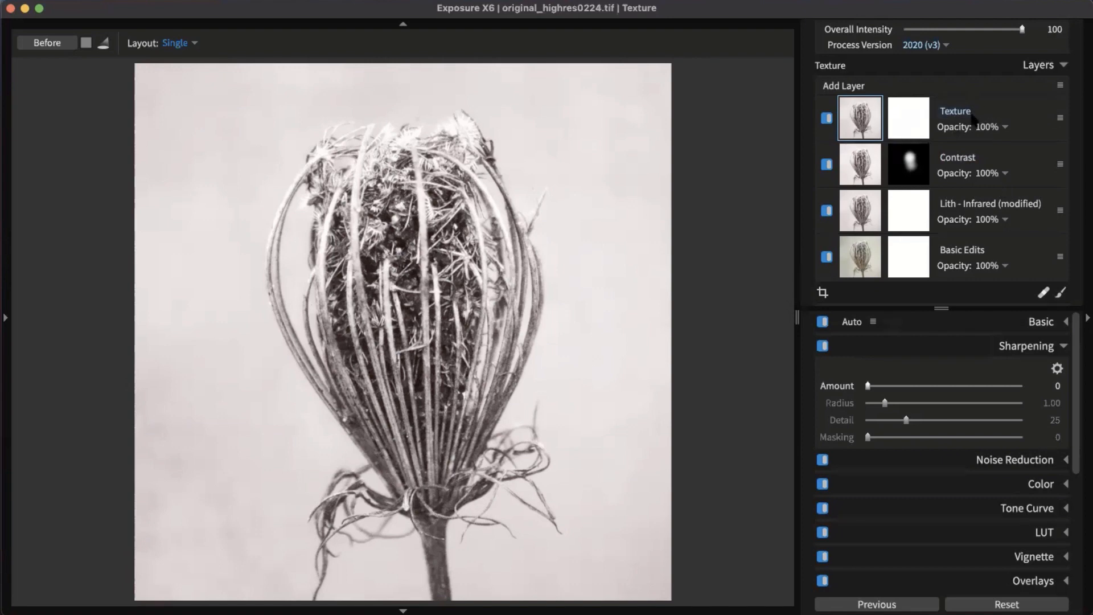
Step: Enable the Grunge 1 border overlay on the Texture layer, comparing the photo with and without it
{"action": "left_click", "coordinate": [1047, 346]}
{"action": "left_click", "coordinate": [1042, 492]}
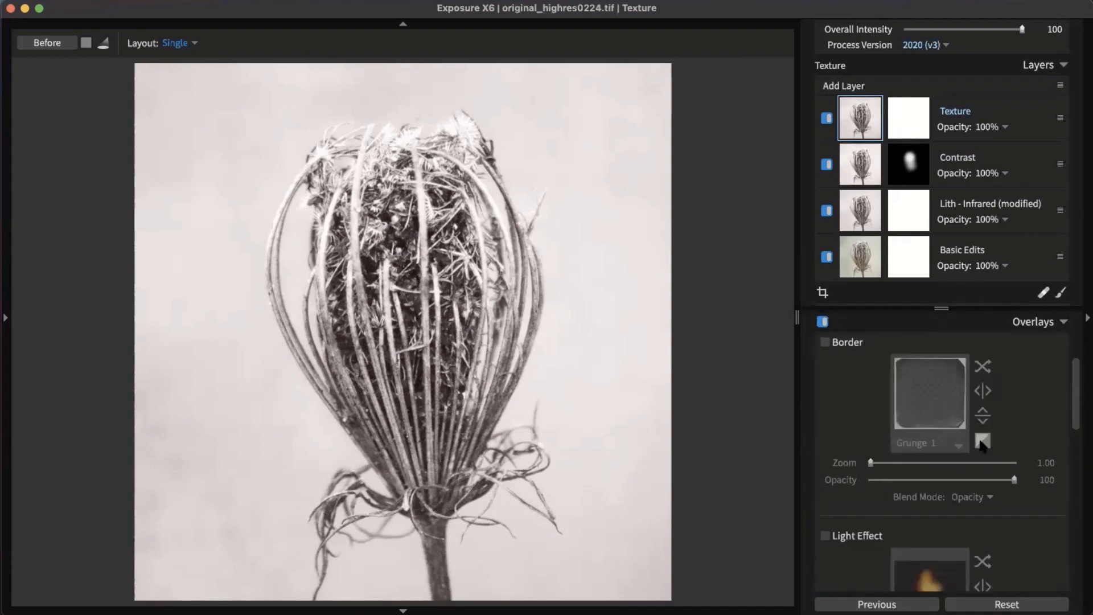
{"action": "left_click", "coordinate": [825, 342]}
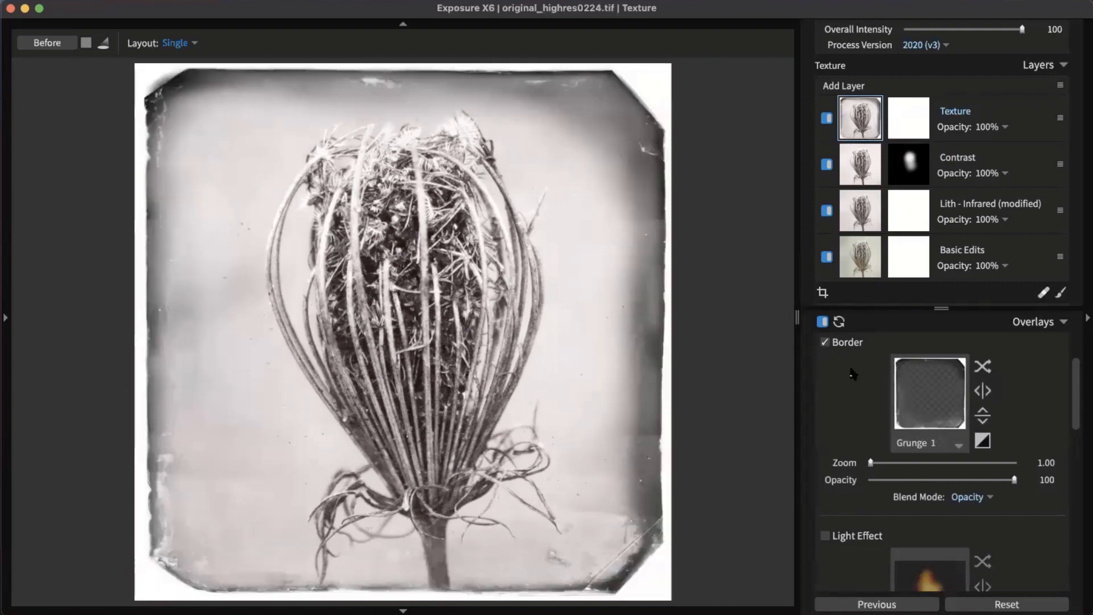
{"action": "left_click", "coordinate": [825, 342]}
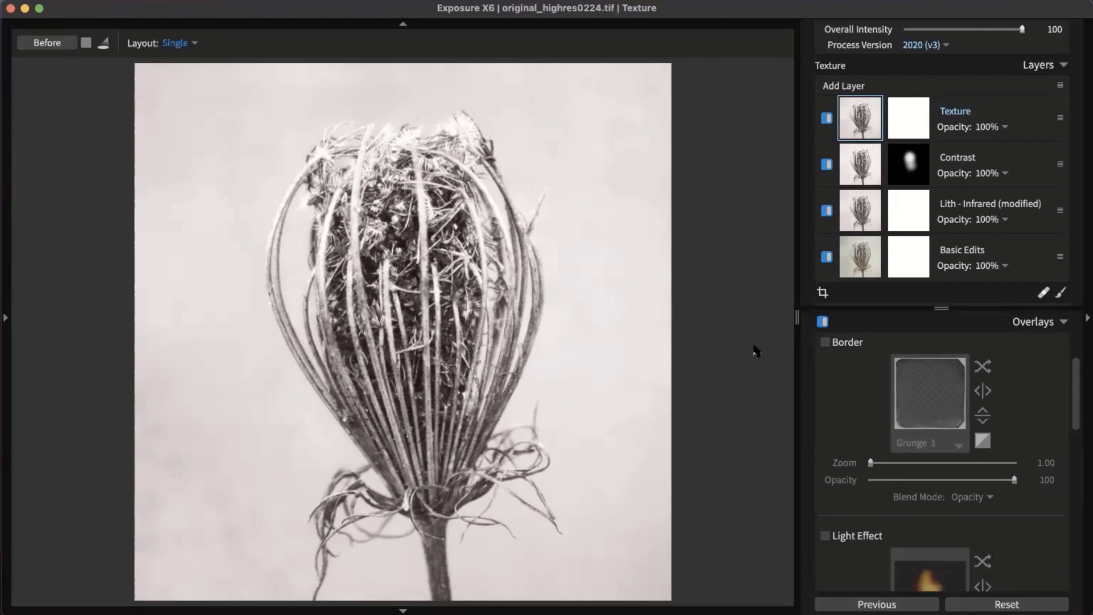
{"action": "left_click", "coordinate": [825, 342]}
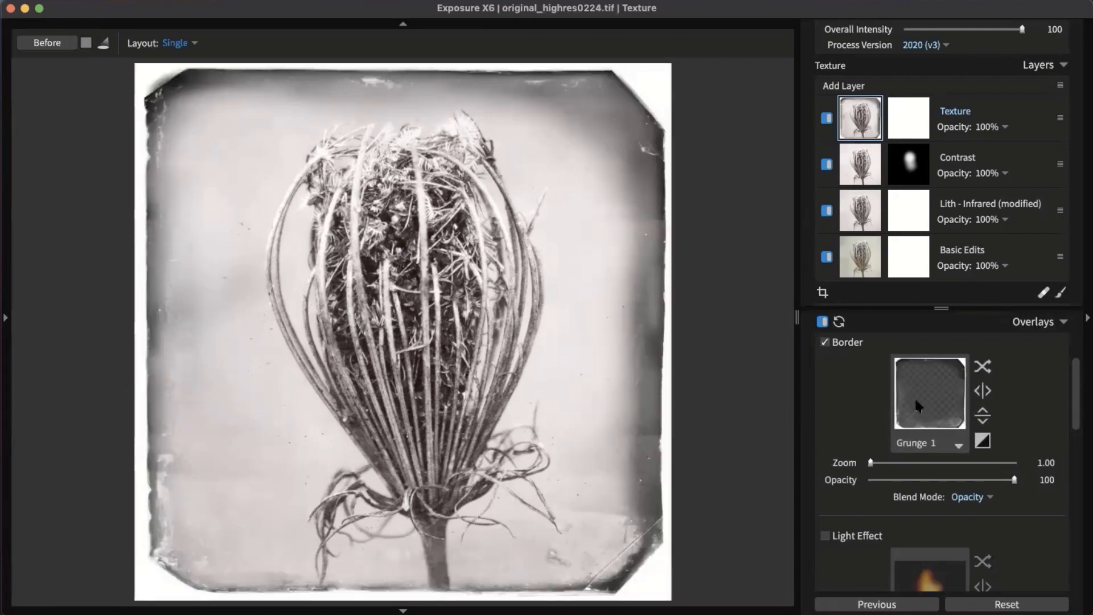
Step: Try several Grunge borders on the Texture layer, including Grunge 5, Grunge 6 and Grunge 19, and go back to Grunge 1
{"action": "left_click", "coordinate": [907, 414]}
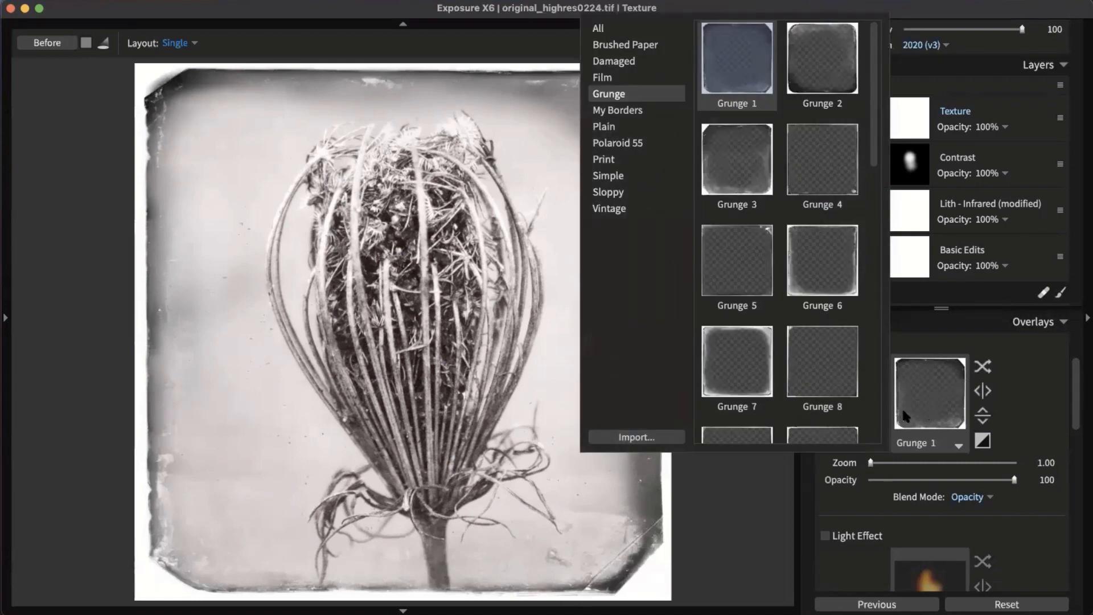
{"action": "left_click", "coordinate": [737, 260]}
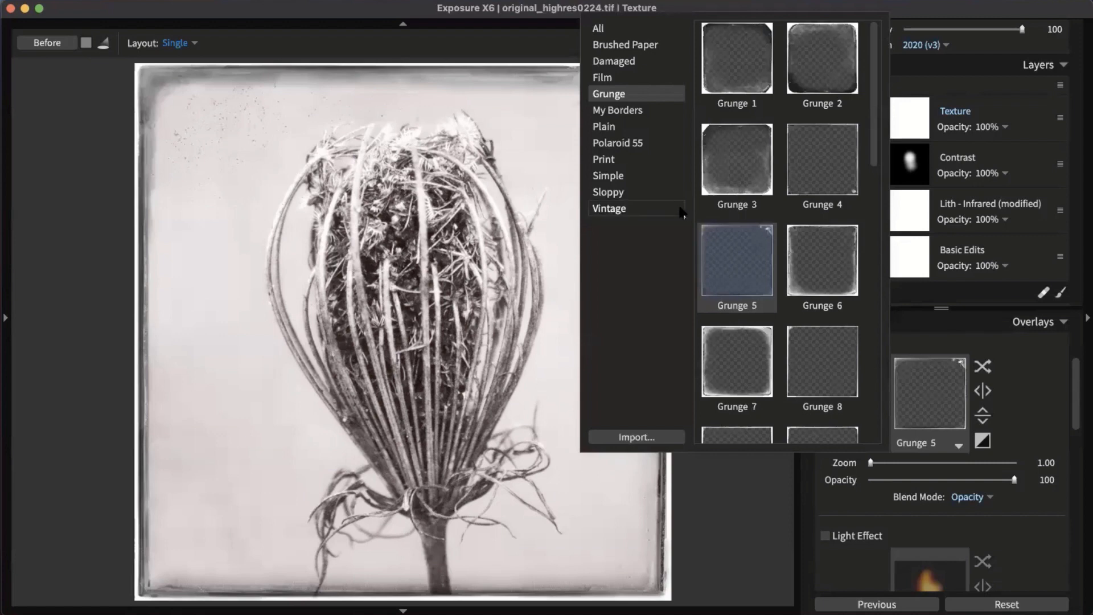
{"action": "left_click", "coordinate": [737, 162]}
{"action": "left_click", "coordinate": [763, 24]}
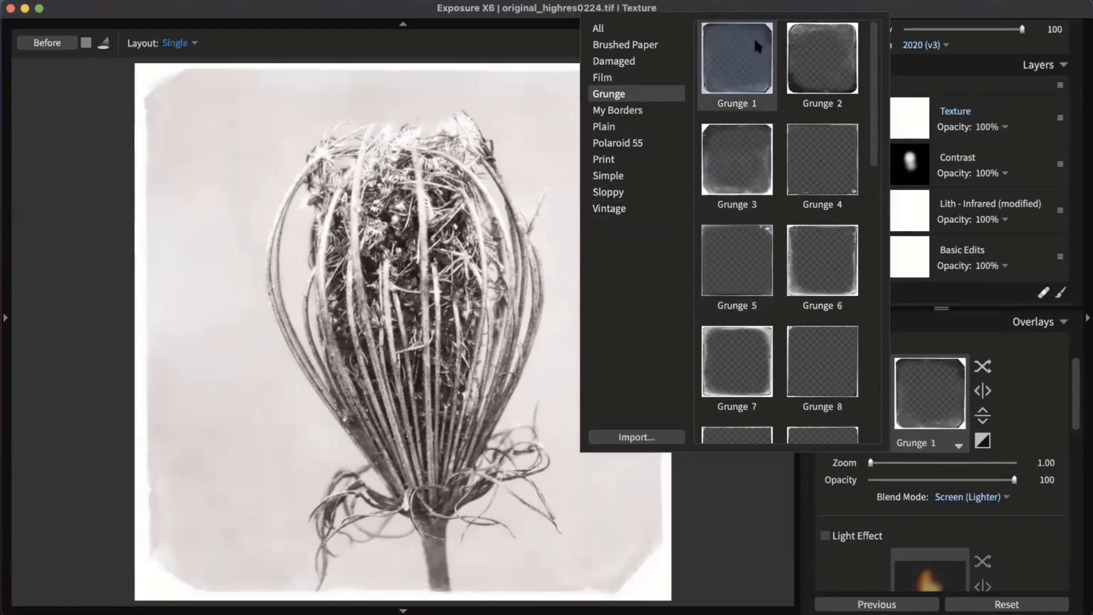
{"action": "left_click", "coordinate": [813, 43]}
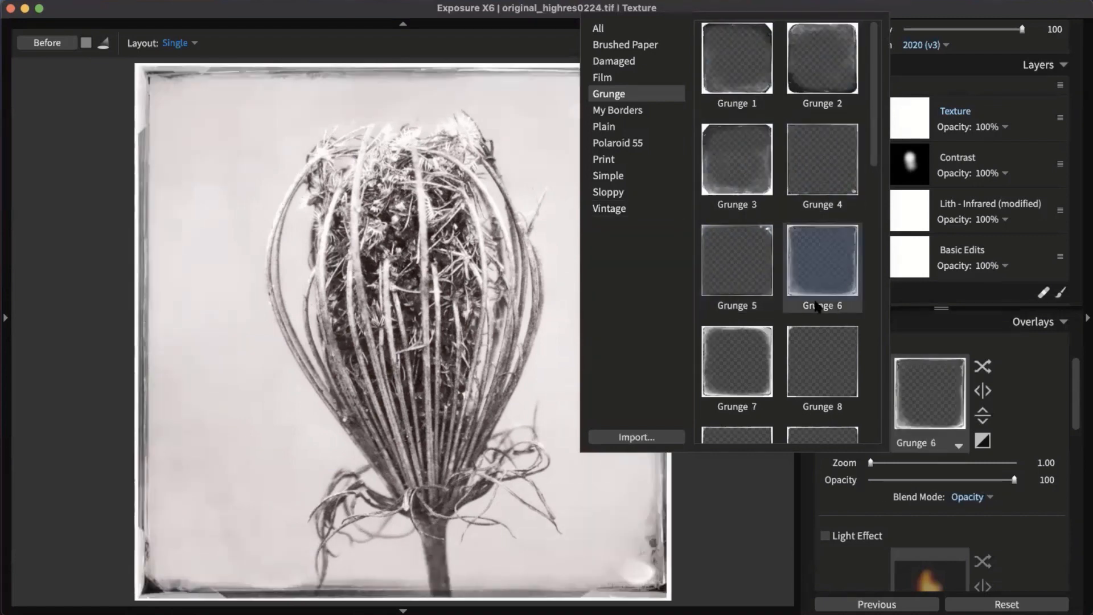
{"action": "scroll", "coordinate": [817, 309], "scroll_direction": "down", "scroll_amount": 10}
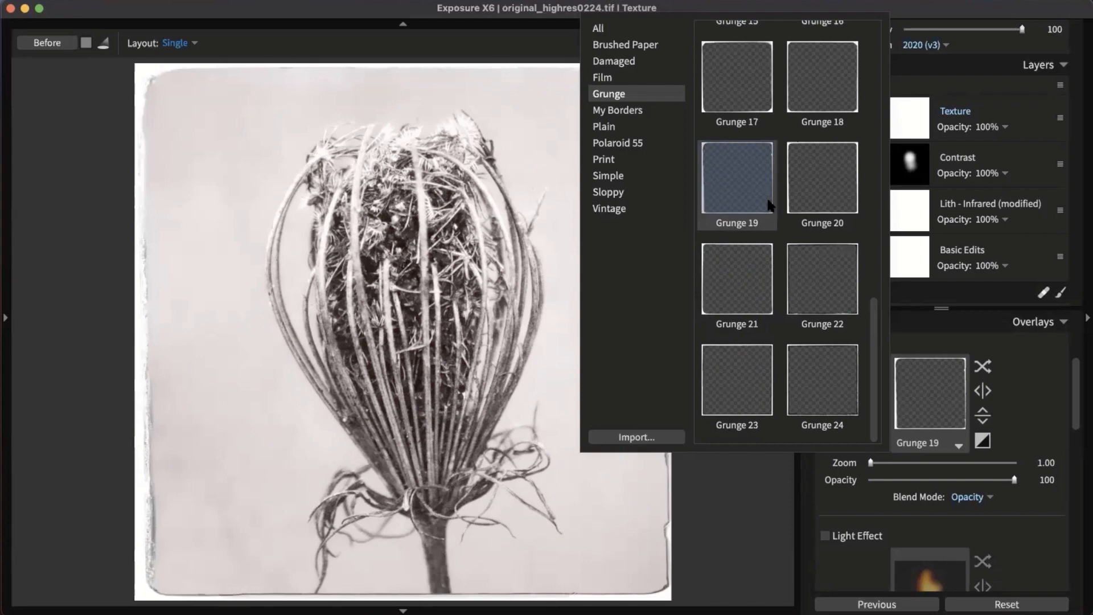
{"action": "scroll", "coordinate": [773, 205], "scroll_direction": "up", "scroll_amount": 10}
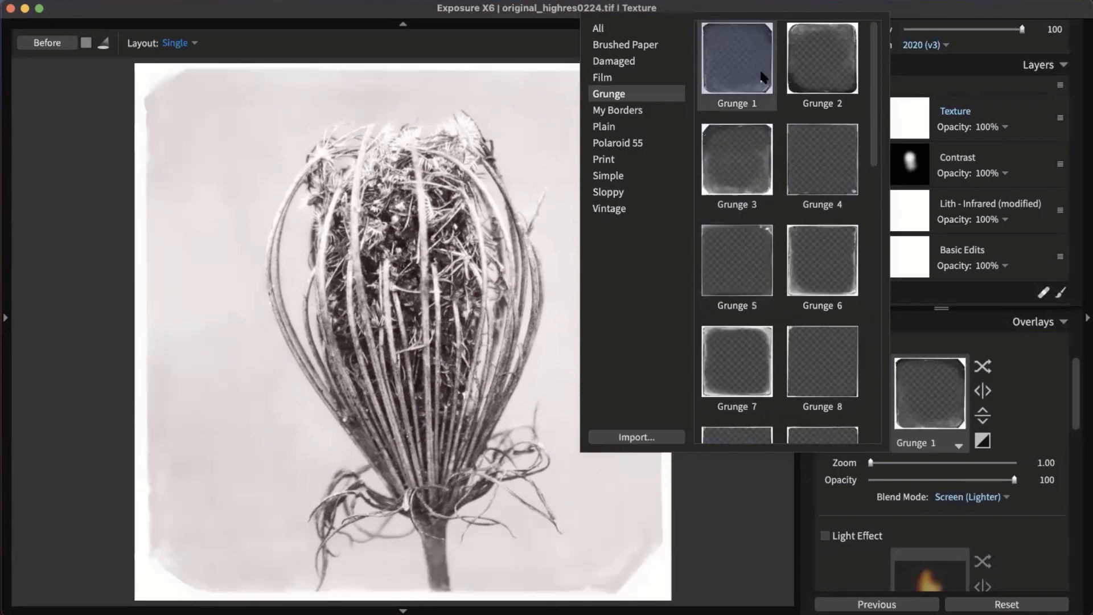
{"action": "left_click", "coordinate": [763, 75]}
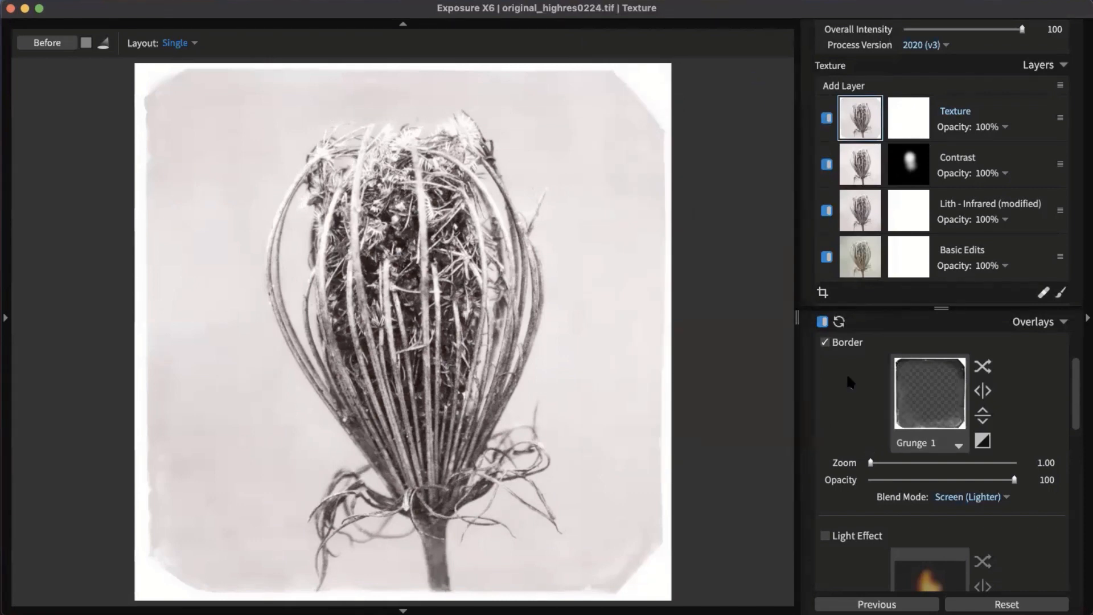
Step: Replace the Texture layer's border with Grunge 5, check the photo among the folder's thumbnails and reopen it
{"action": "left_click", "coordinate": [956, 383]}
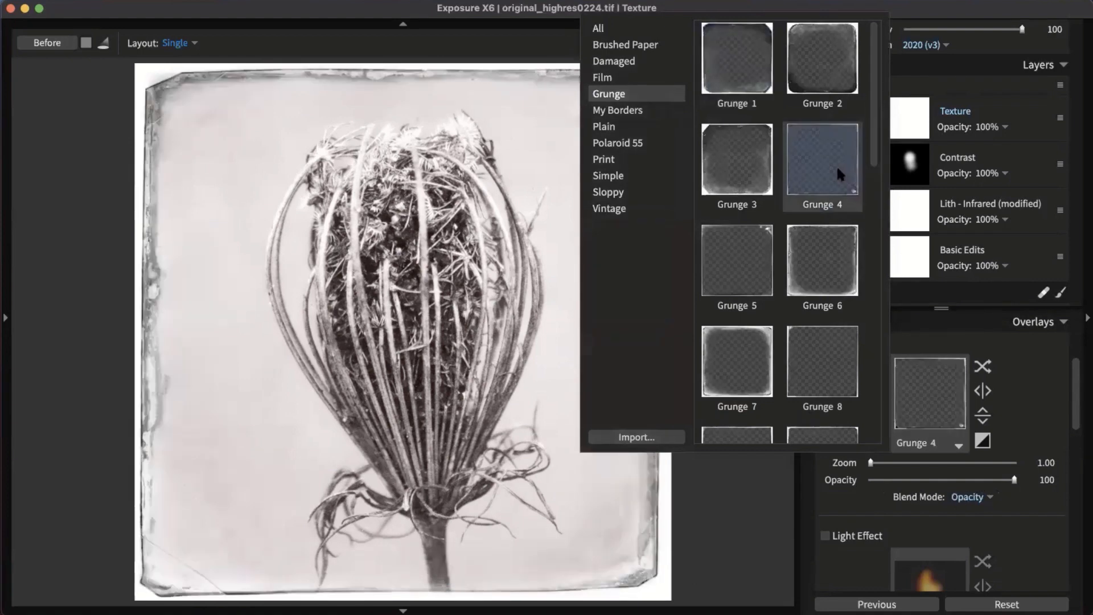
{"action": "left_click", "coordinate": [750, 250]}
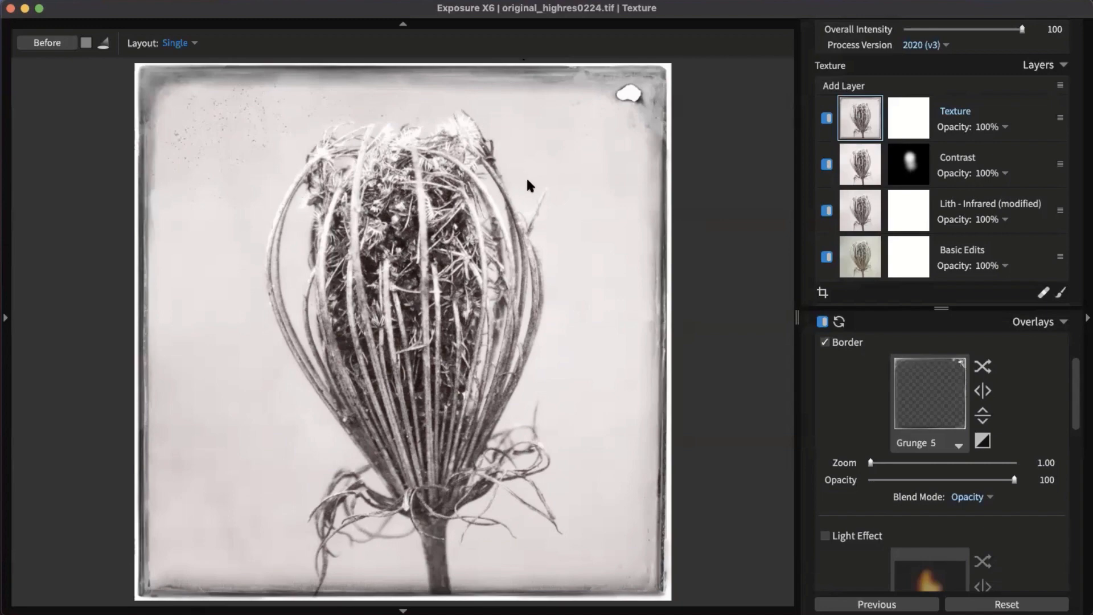
{"action": "key", "text": "g"}
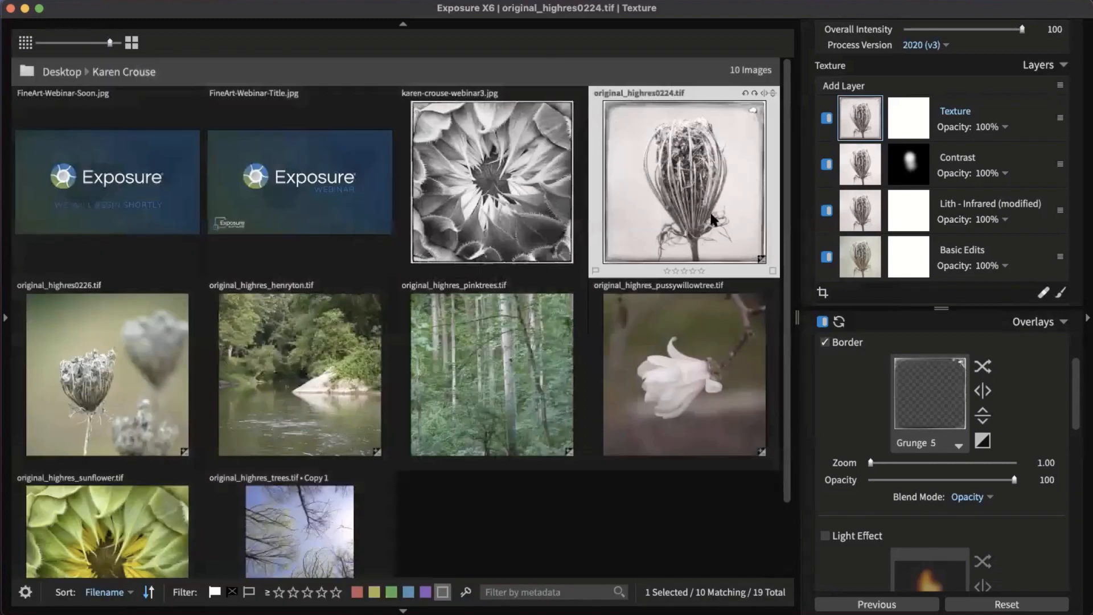
{"action": "double_click", "coordinate": [709, 216]}
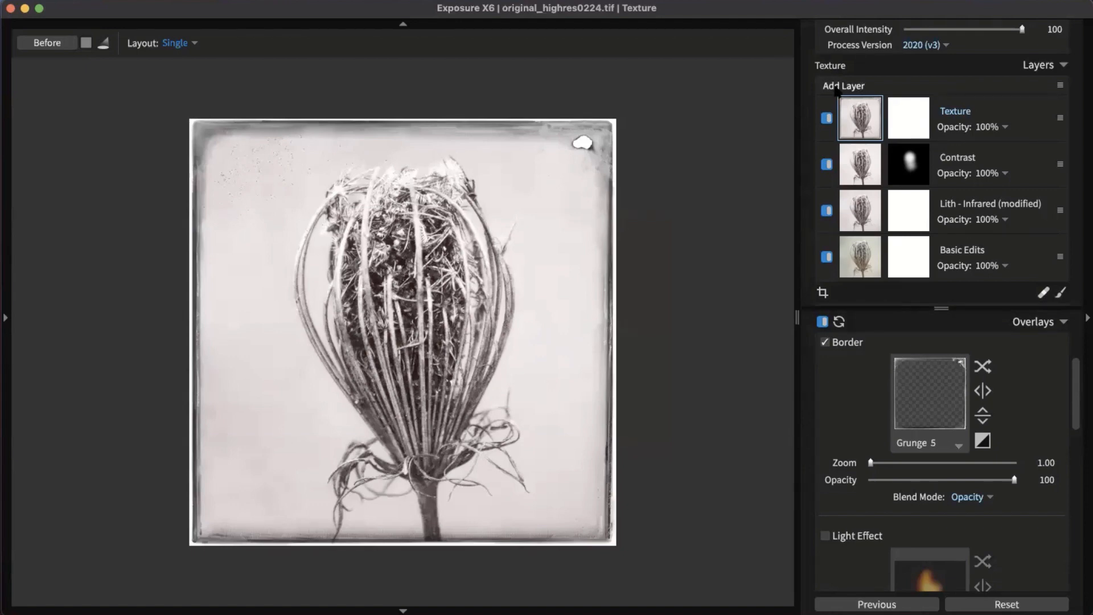
Step: Add a new layer above the Texture layer and give it the Grunge 6 border overlay
{"action": "left_click", "coordinate": [836, 87]}
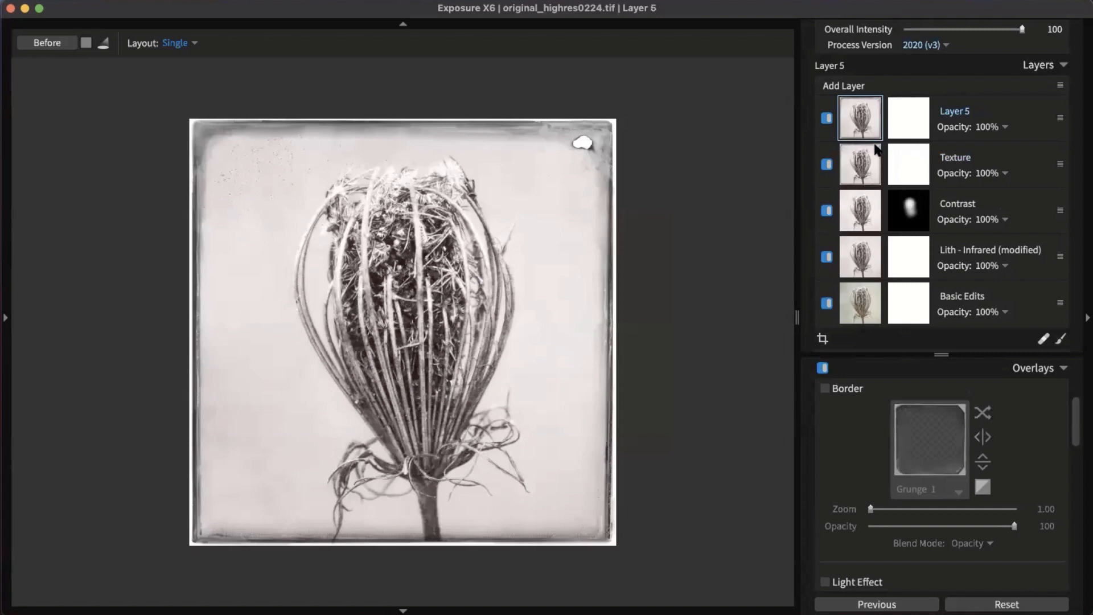
{"action": "left_click", "coordinate": [837, 388]}
{"action": "left_click", "coordinate": [958, 441]}
{"action": "left_click", "coordinate": [762, 212]}
{"action": "left_click", "coordinate": [817, 325]}
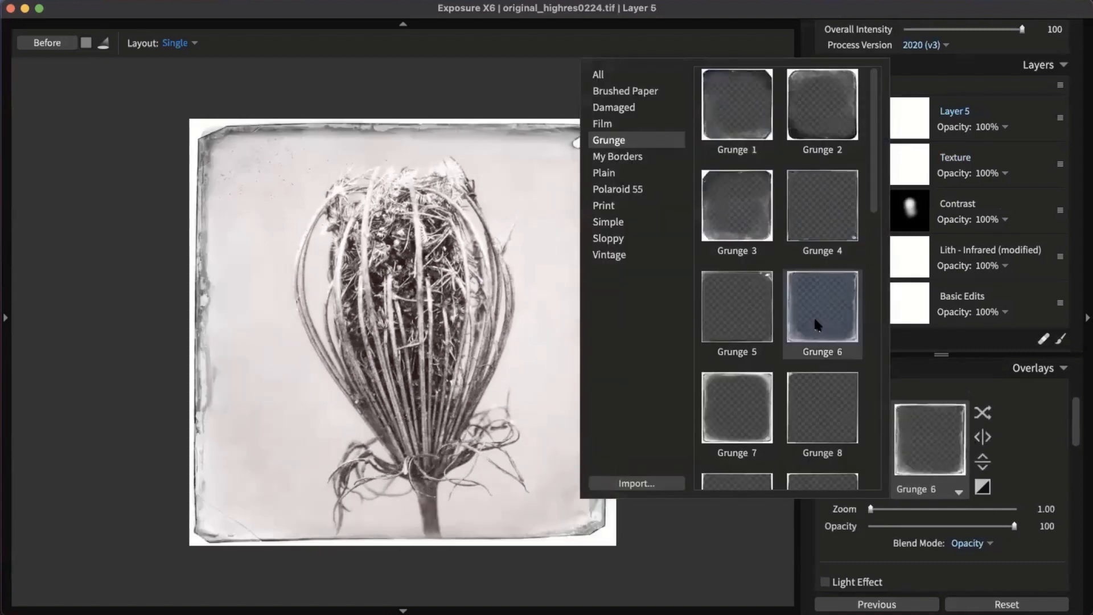
{"action": "left_click", "coordinate": [817, 325]}
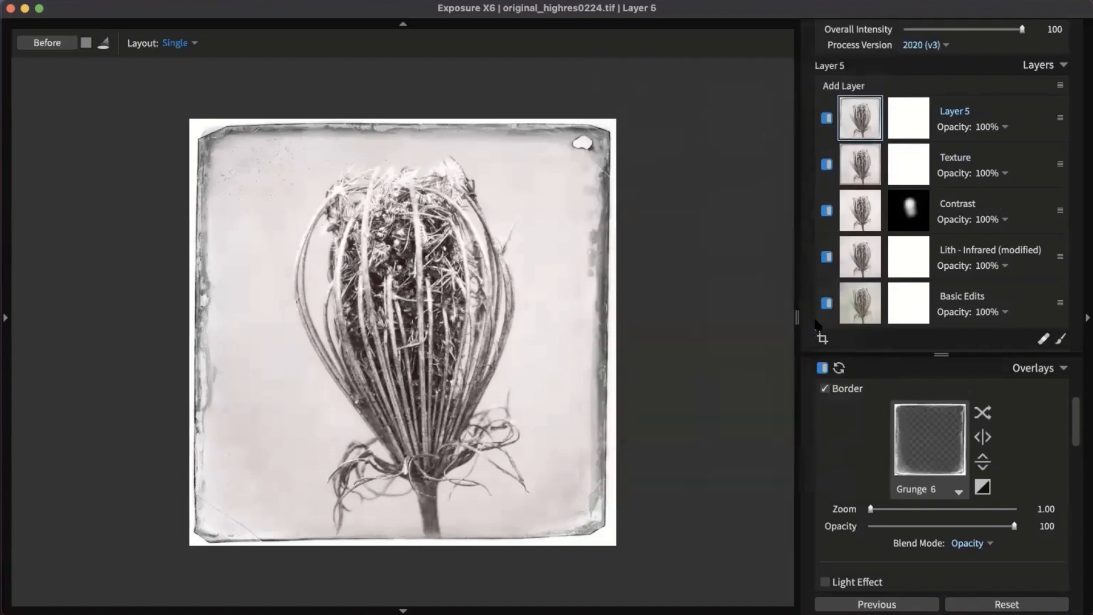
Step: Compare the two borders by hiding and showing the new Grunge 6 layer and the Texture layer in turn
{"action": "left_click", "coordinate": [827, 118]}
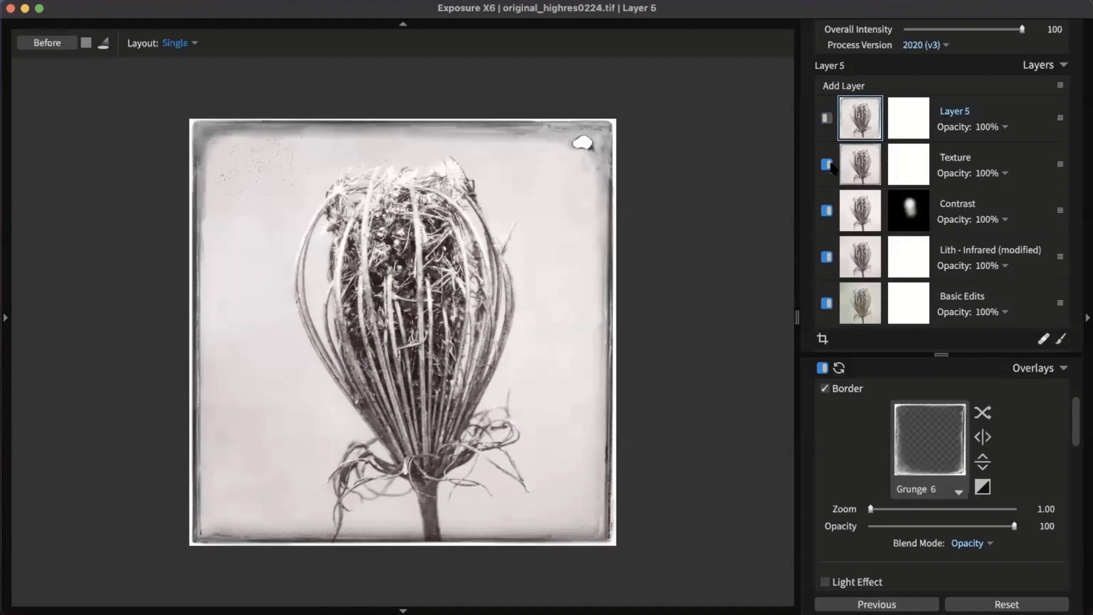
{"action": "left_click", "coordinate": [827, 164]}
{"action": "left_click", "coordinate": [826, 119]}
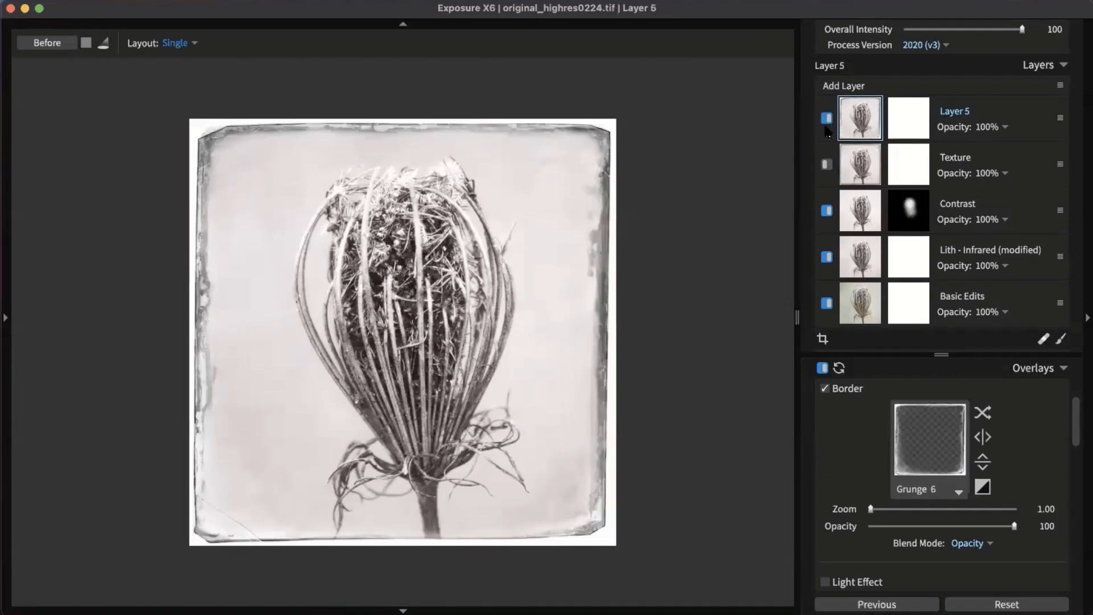
Step: Delete the extra layer with the Grunge 6 border and keep the Texture layer shown
{"action": "right_click", "coordinate": [1009, 109]}
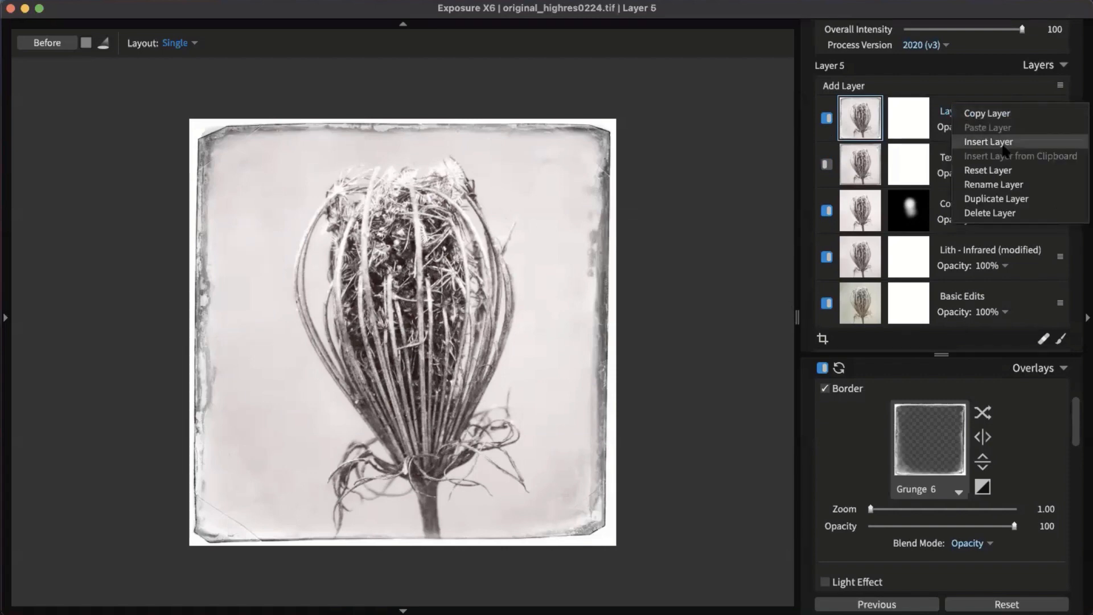
{"action": "left_click", "coordinate": [1007, 212]}
{"action": "left_click", "coordinate": [826, 118]}
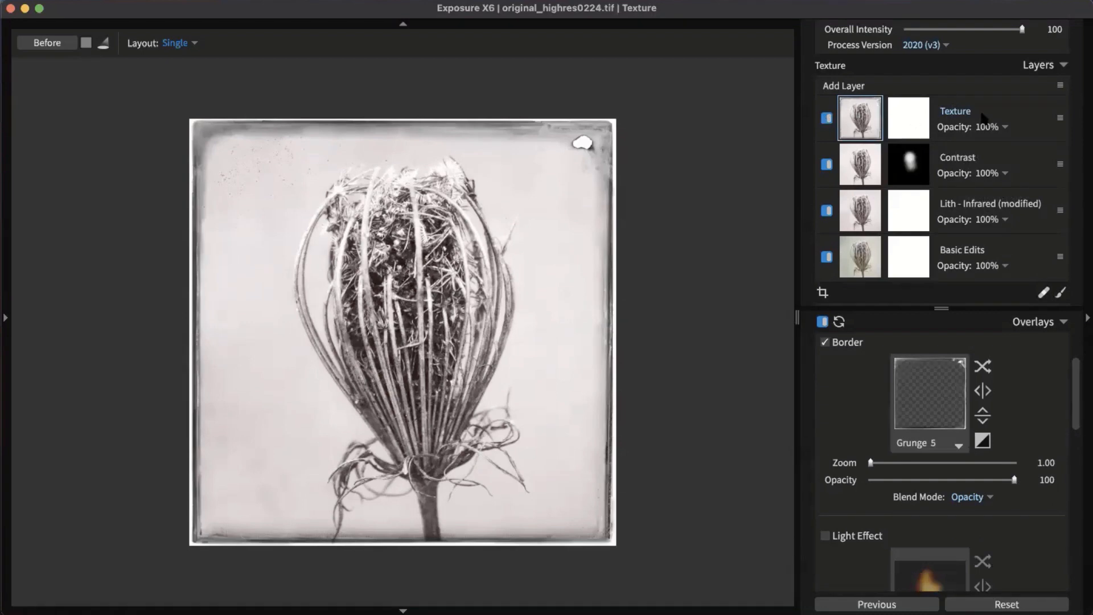
Step: Create a virtual copy of original_highres0224.tif and open the copy for editing
{"action": "key", "text": "g"}
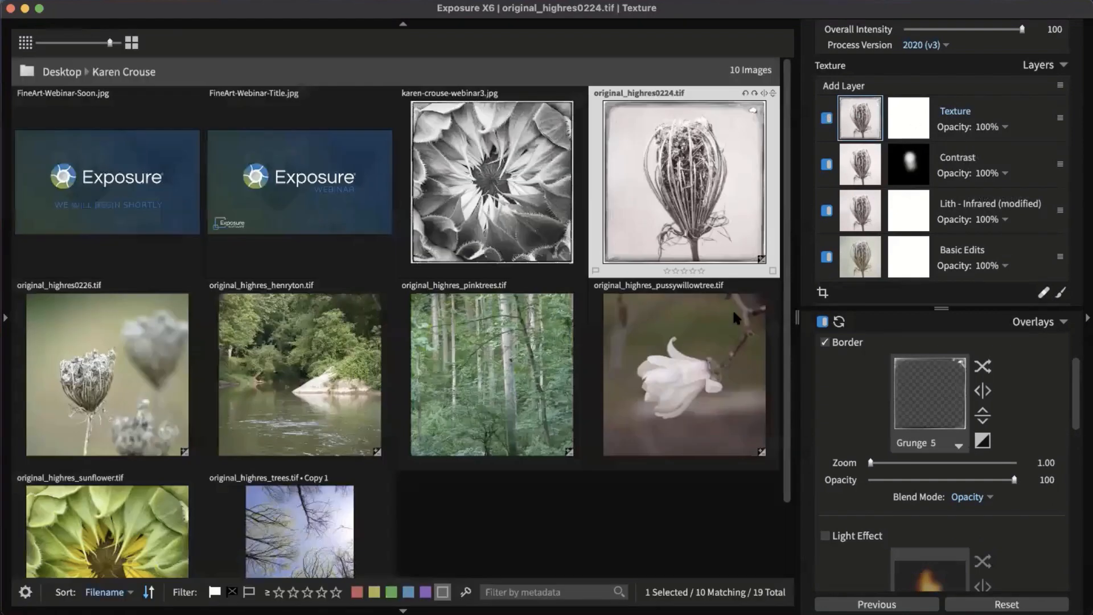
{"action": "right_click", "coordinate": [667, 190]}
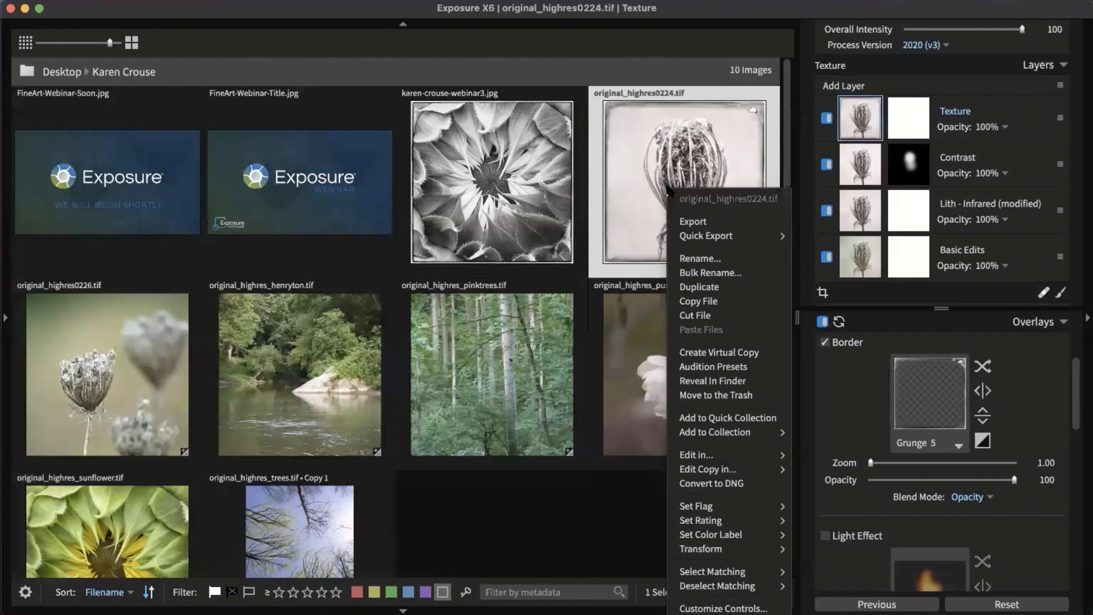
{"action": "left_click", "coordinate": [748, 352]}
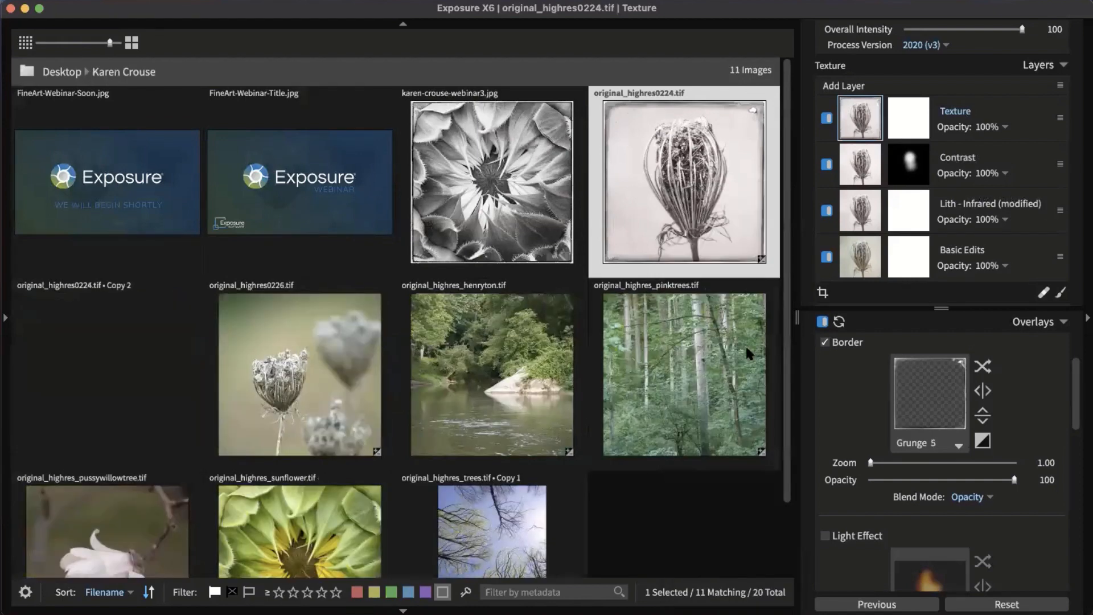
{"action": "left_click", "coordinate": [150, 363]}
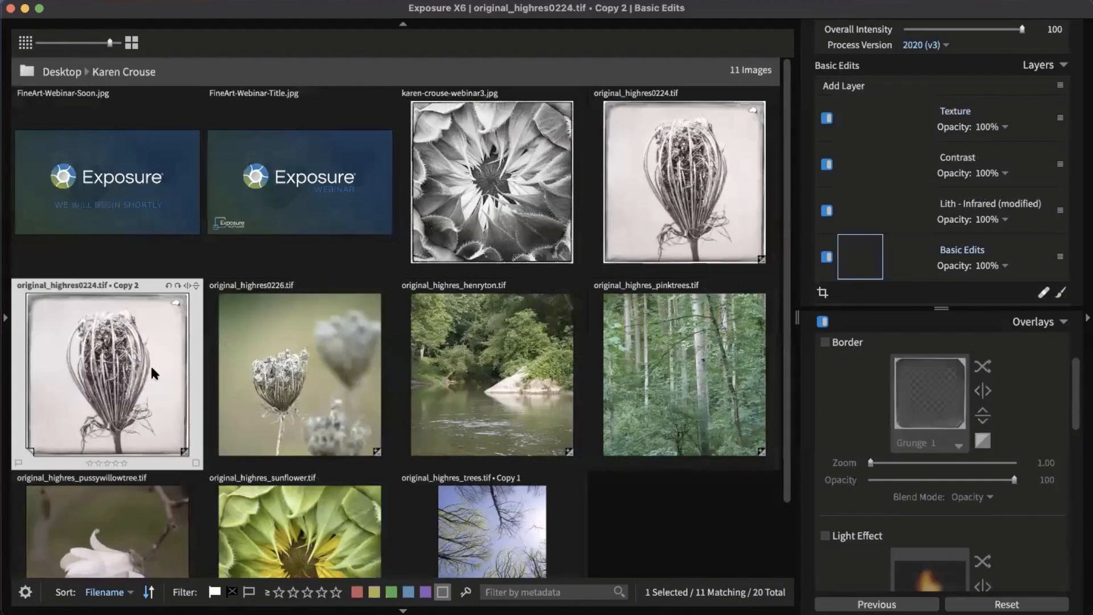
{"action": "double_click", "coordinate": [150, 364]}
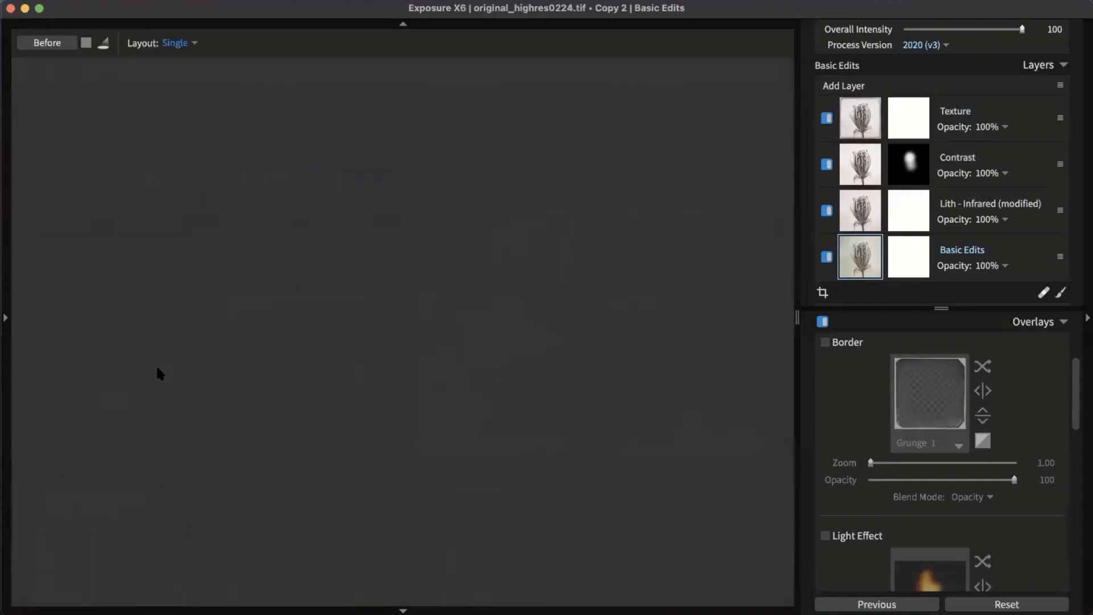
Step: Try several Grunge borders on the Texture layer of the virtual copy and apply Grunge 2
{"action": "left_click", "coordinate": [874, 124]}
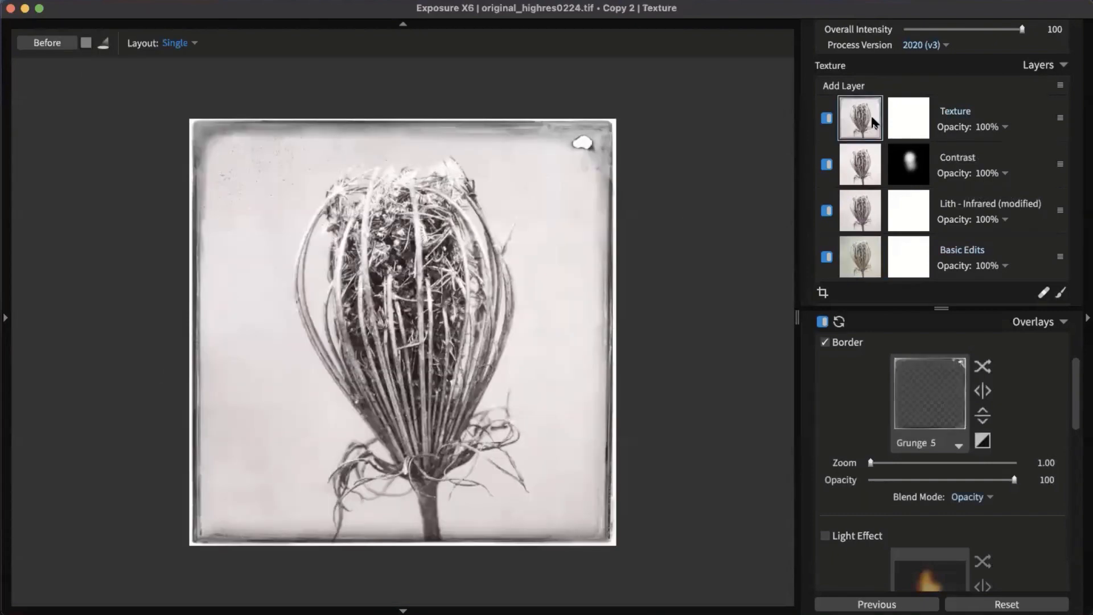
{"action": "left_click", "coordinate": [928, 405]}
{"action": "left_click", "coordinate": [809, 332]}
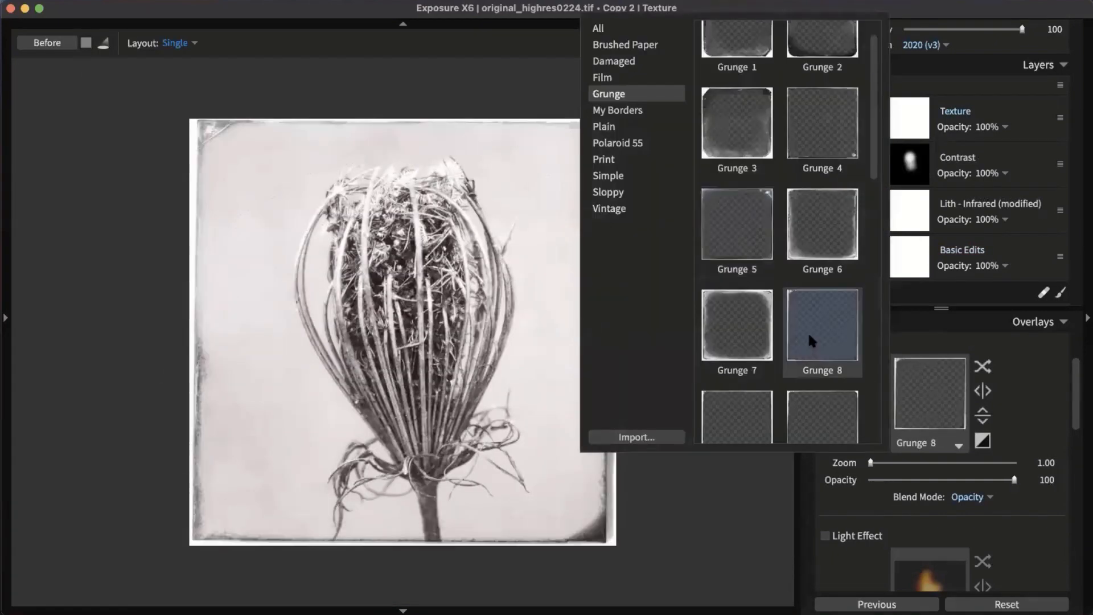
{"action": "left_click", "coordinate": [744, 323]}
{"action": "left_click", "coordinate": [740, 223]}
{"action": "left_click", "coordinate": [818, 237]}
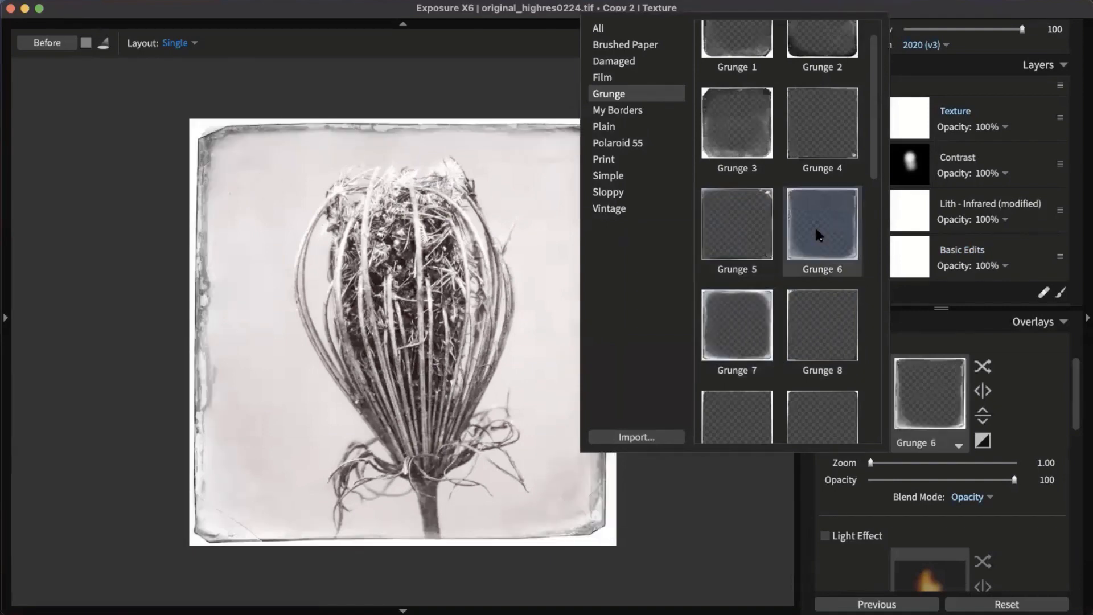
{"action": "scroll", "coordinate": [816, 231], "scroll_direction": "up", "scroll_amount": 2}
{"action": "left_click", "coordinate": [822, 162]}
{"action": "left_click", "coordinate": [825, 115]}
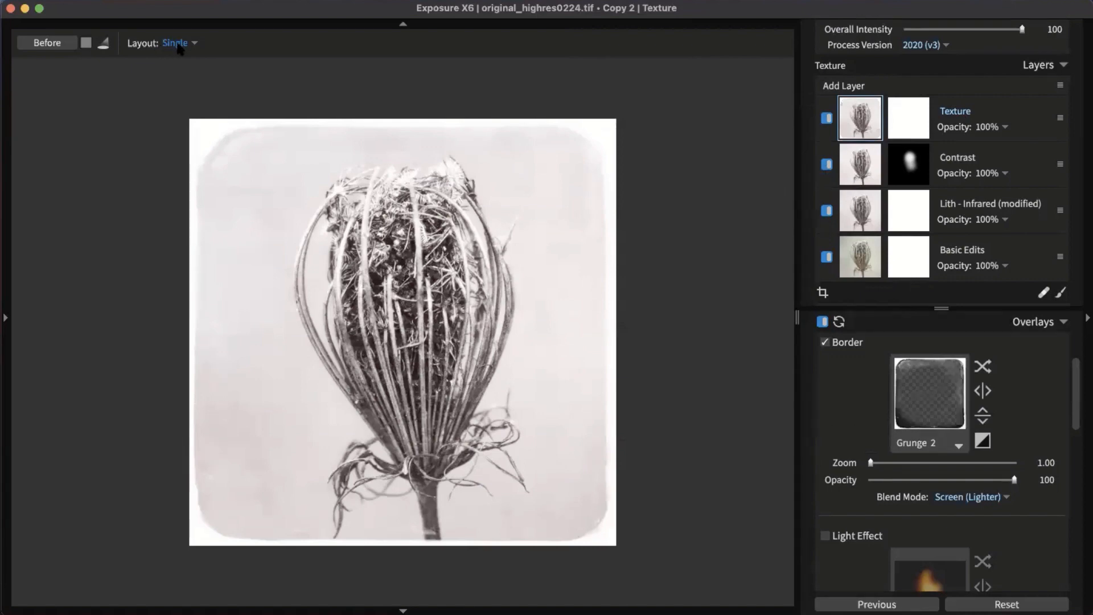
Step: Show original_highres0224.tif and its virtual copy side by side in the Vertical layout, dismissing the multiple-selection notice
{"action": "left_click", "coordinate": [180, 48]}
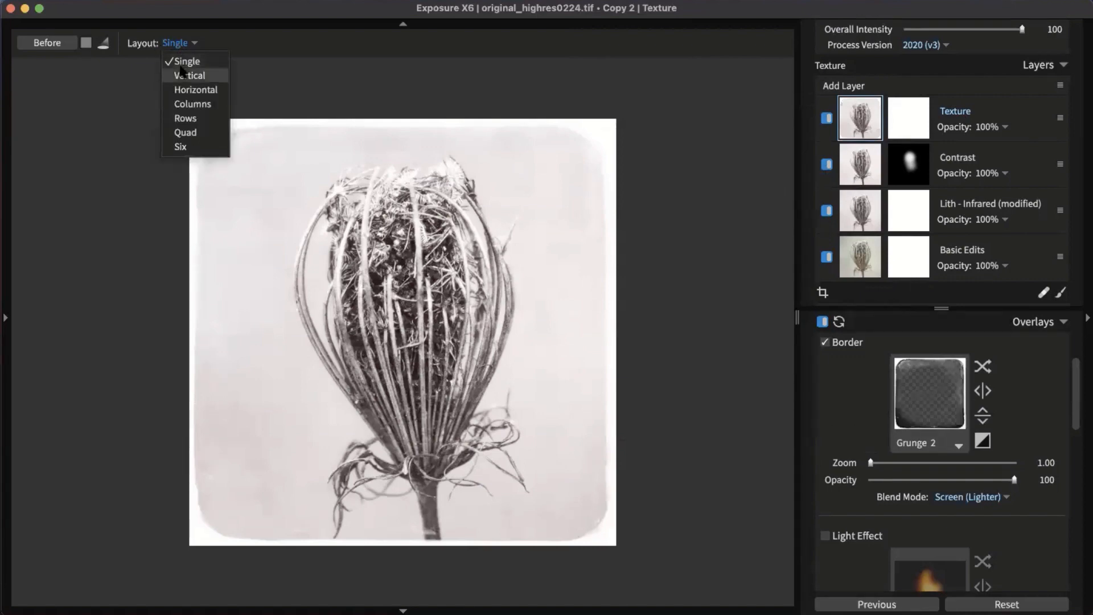
{"action": "left_click", "coordinate": [182, 75]}
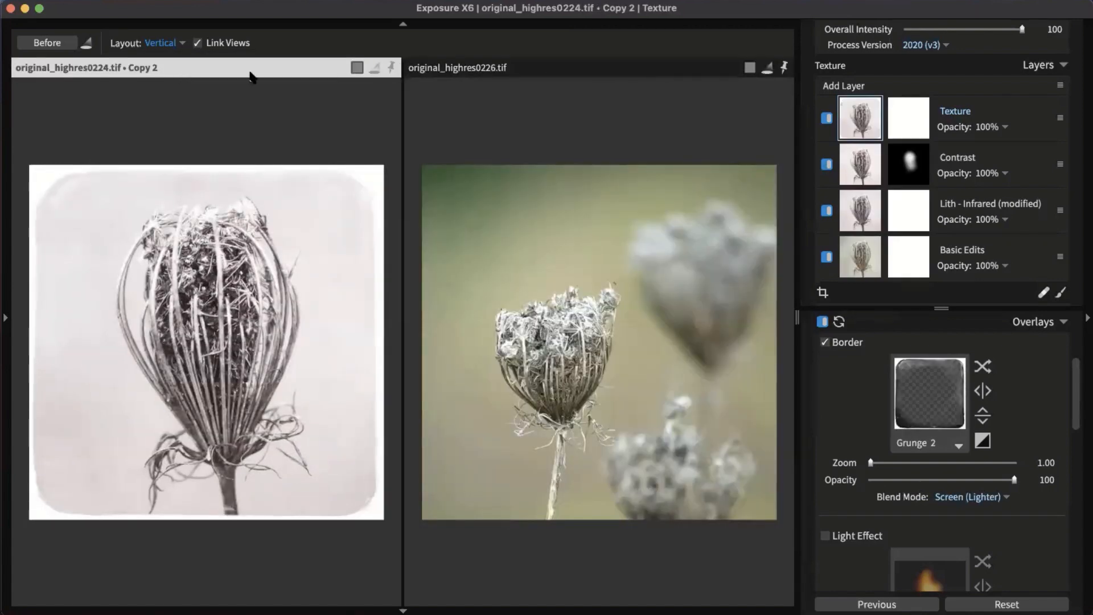
{"action": "key", "text": "g"}
{"action": "left_click", "coordinate": [658, 174]}
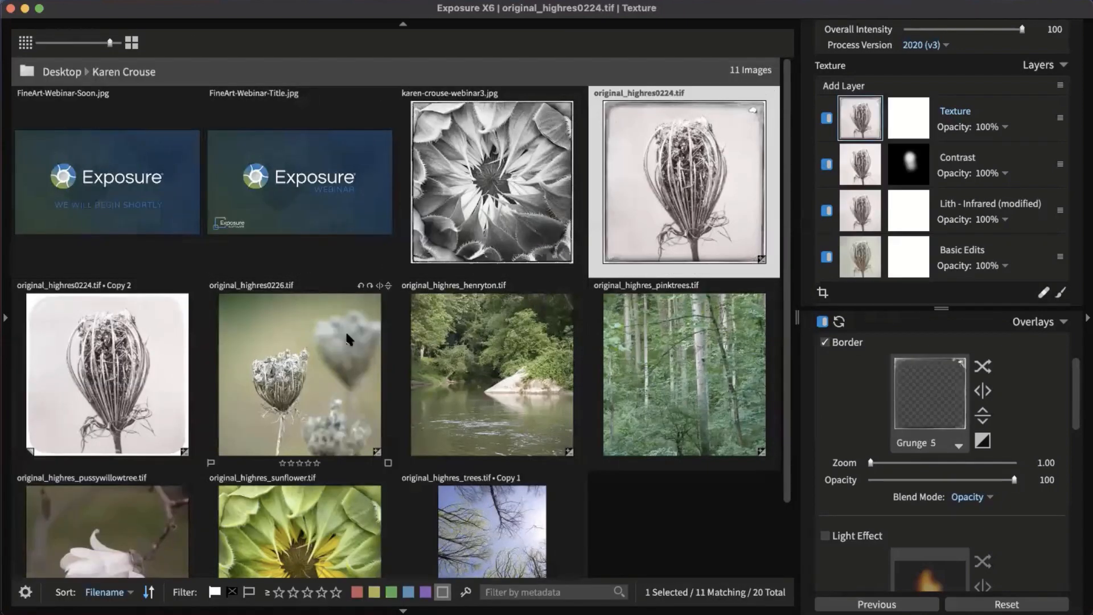
{"action": "left_click", "coordinate": [114, 356], "text": "super"}
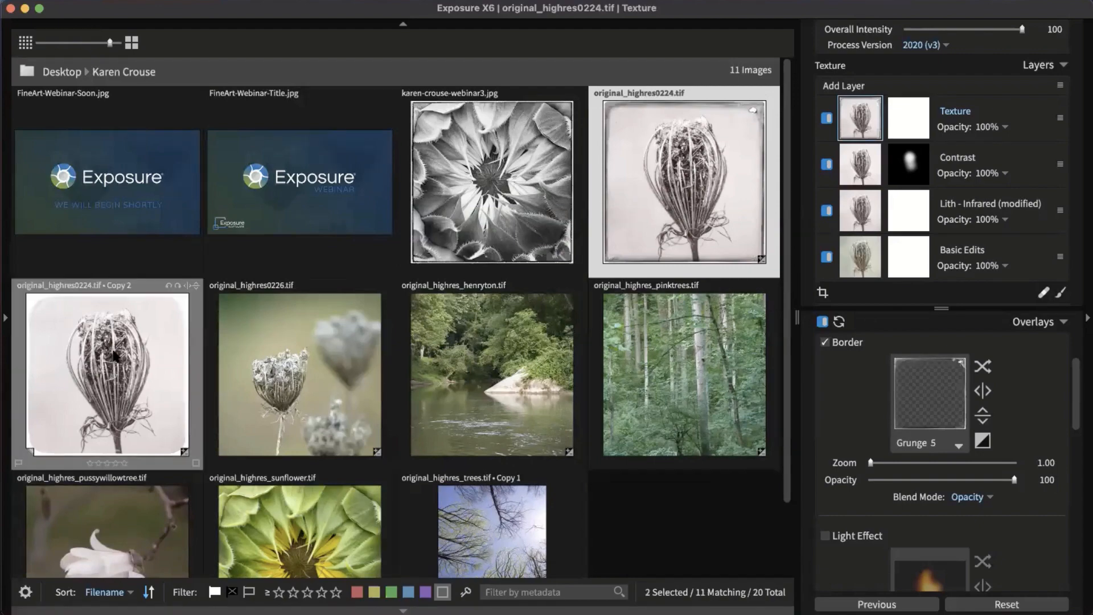
{"action": "key", "text": "c"}
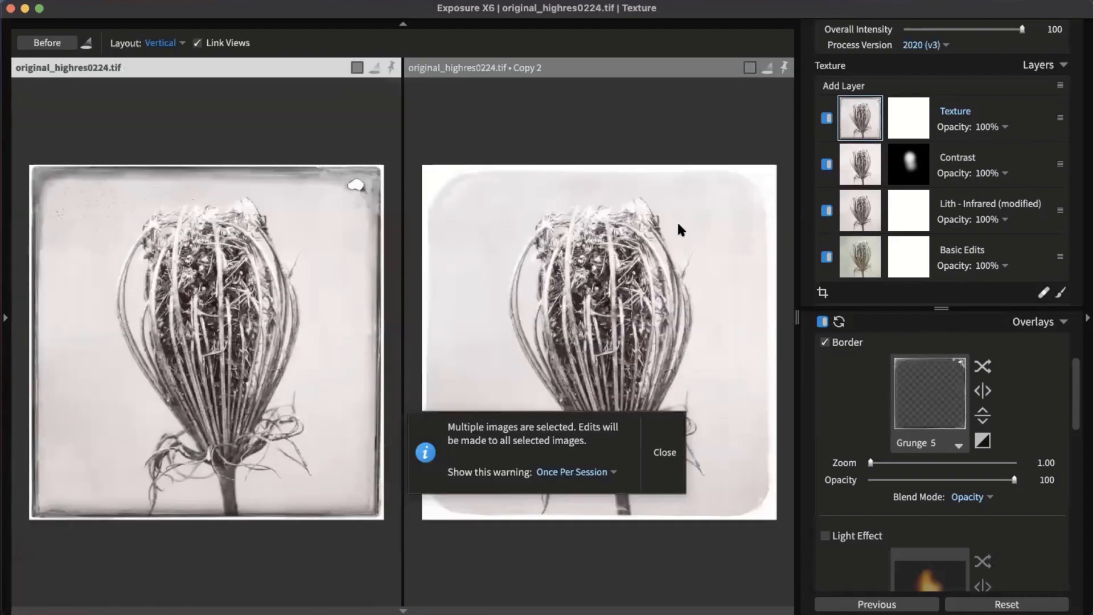
{"action": "left_click", "coordinate": [665, 453]}
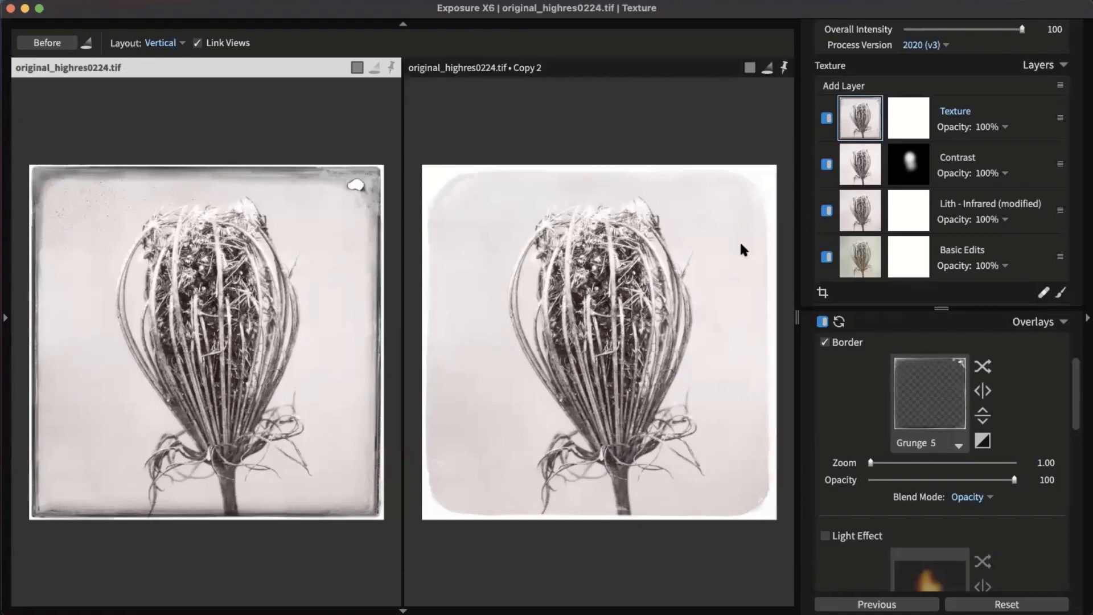
Step: Enlarge the virtual copy in the side-by-side view and make it the active image
{"action": "scroll", "coordinate": [668, 387], "scroll_direction": "up", "scroll_amount": 1}
{"action": "scroll", "coordinate": [667, 388], "scroll_direction": "up", "scroll_amount": 1}
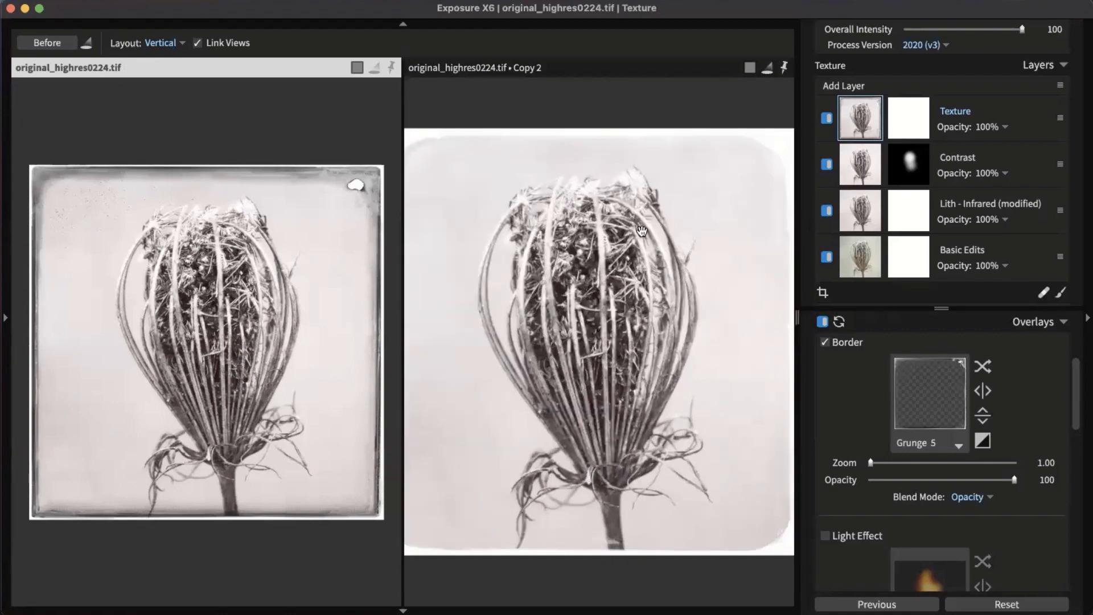
{"action": "left_click", "coordinate": [501, 72]}
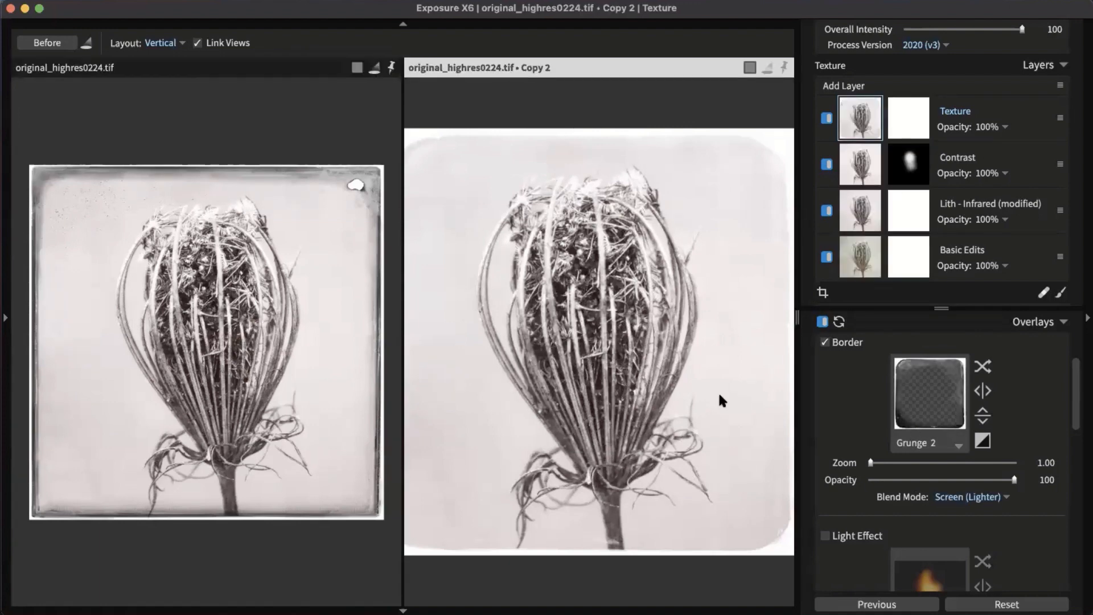
Step: Compare the borders of original_highres0224.tif and its virtual copy side by side, making each image active in turn
{"action": "scroll", "coordinate": [710, 394], "scroll_direction": "down", "scroll_amount": 3}
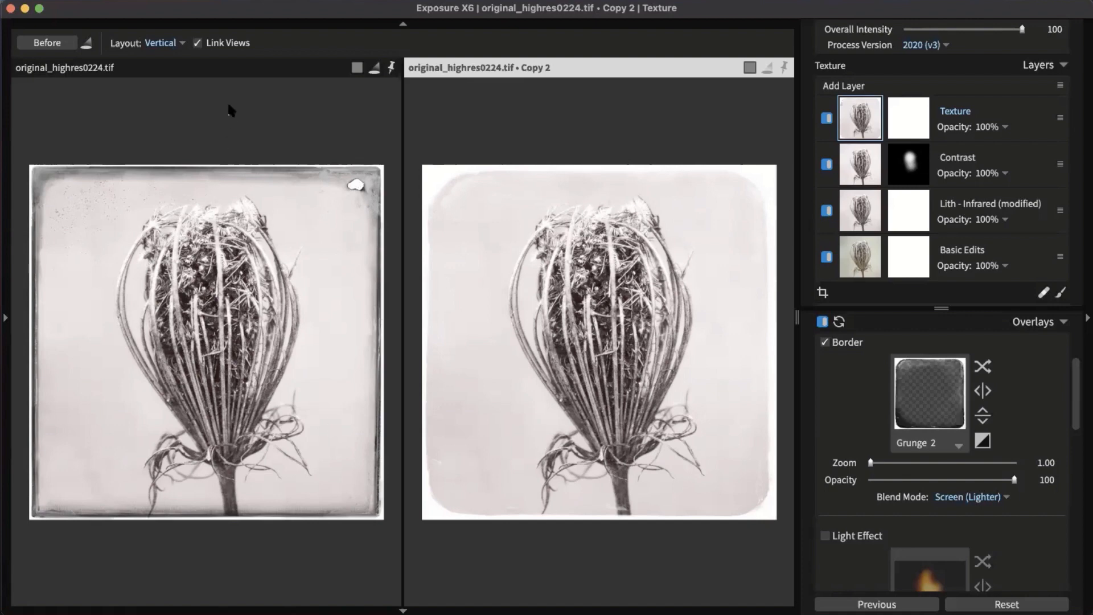
{"action": "left_click", "coordinate": [245, 71]}
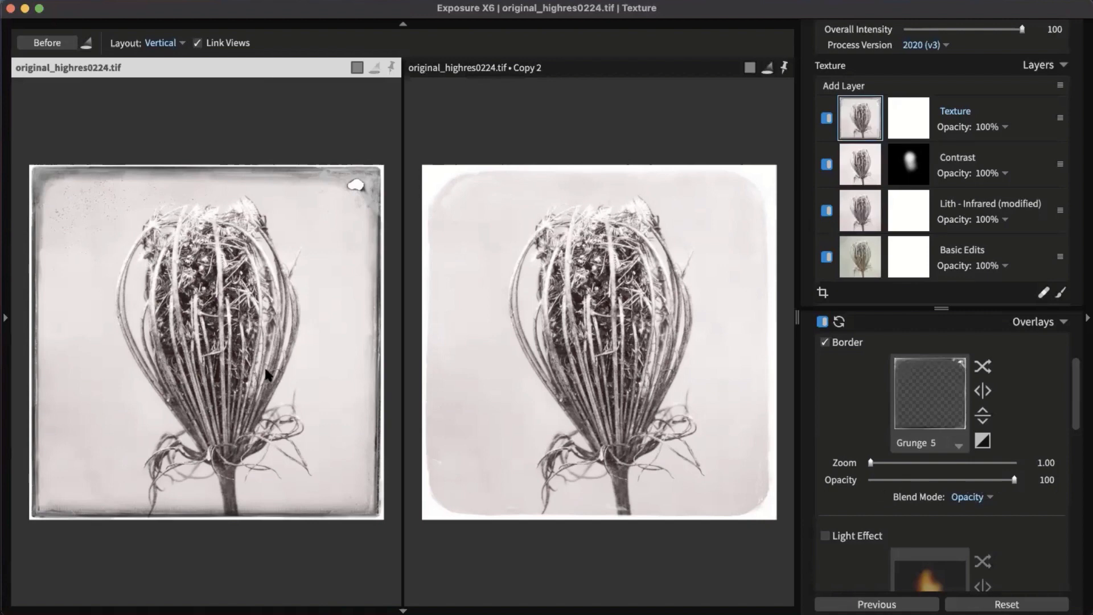
{"action": "left_click", "coordinate": [588, 70]}
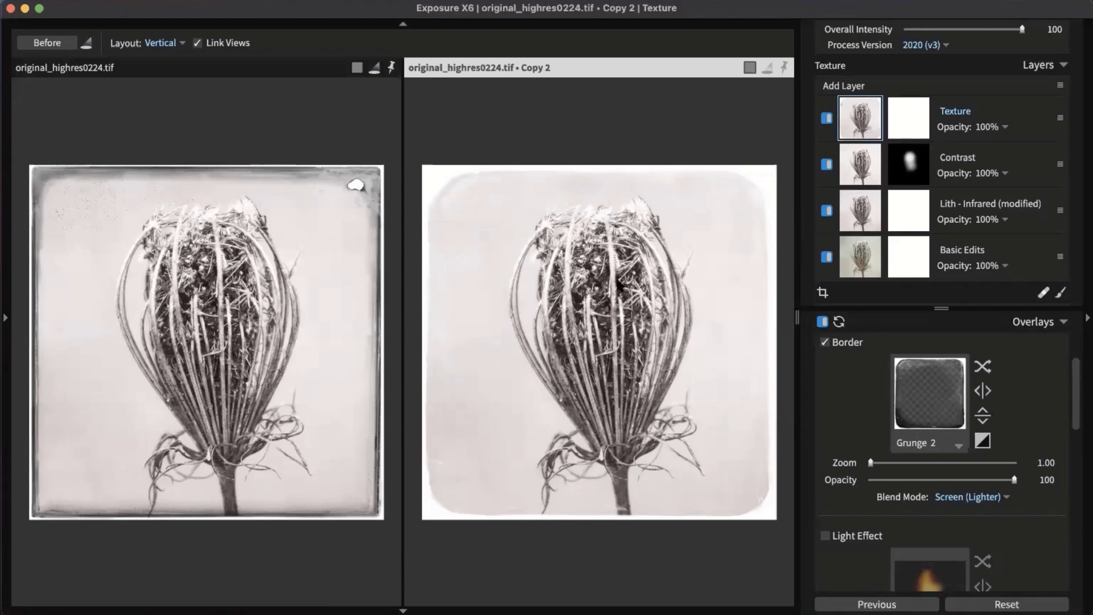
{"action": "left_click", "coordinate": [621, 341]}
{"action": "scroll", "coordinate": [560, 317], "scroll_direction": "down", "scroll_amount": 5}
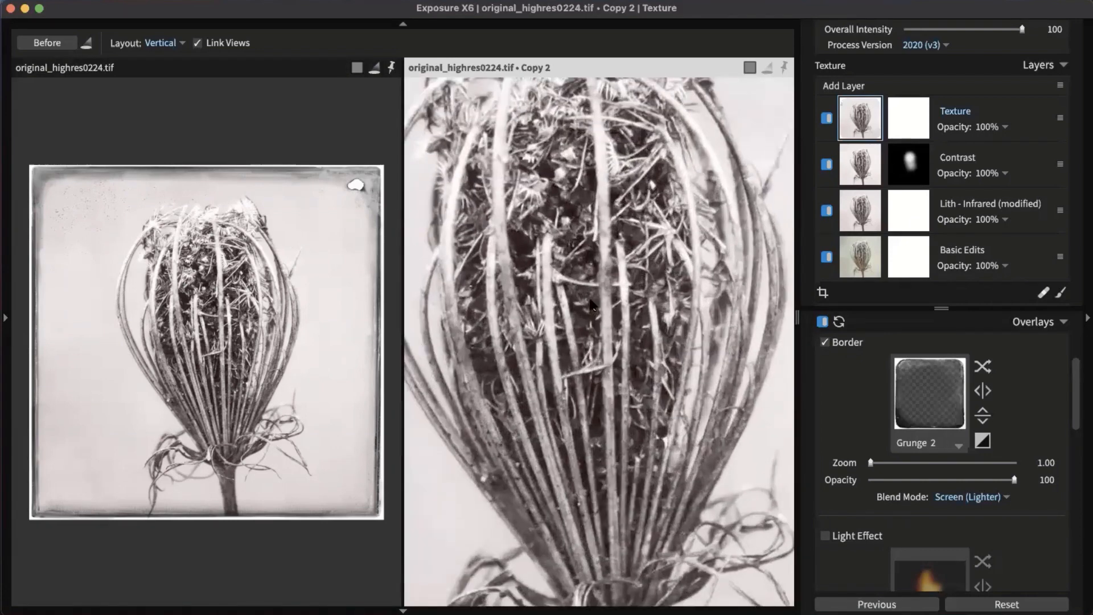
{"action": "scroll", "coordinate": [592, 317], "scroll_direction": "down", "scroll_amount": 5}
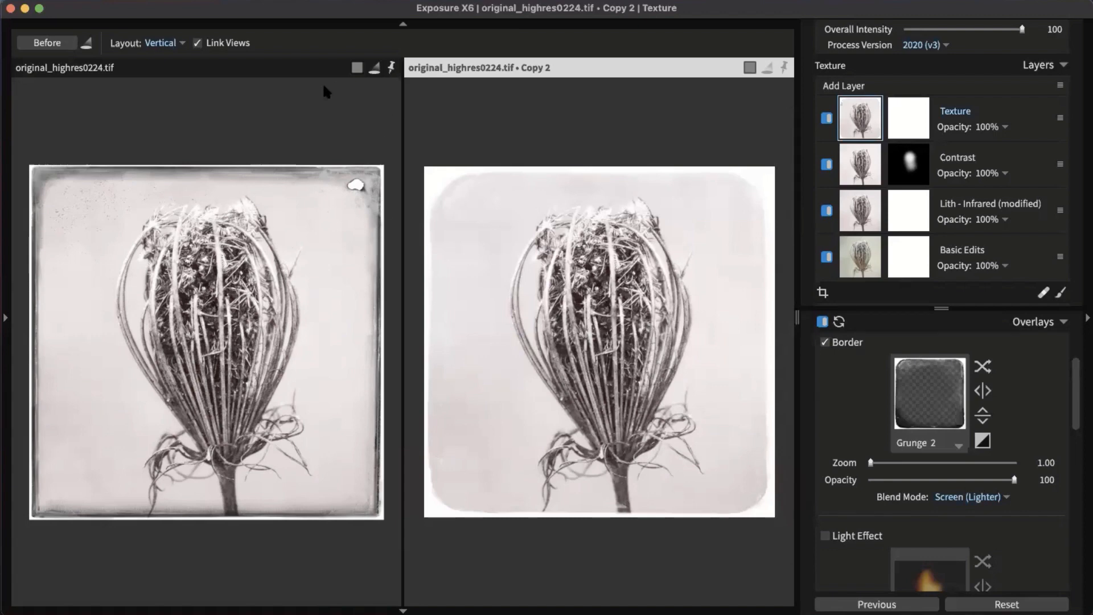
{"action": "left_click", "coordinate": [246, 67]}
Step: Delete the virtual copy, original_highres0224.tif Copy 2
{"action": "left_click", "coordinate": [565, 91]}
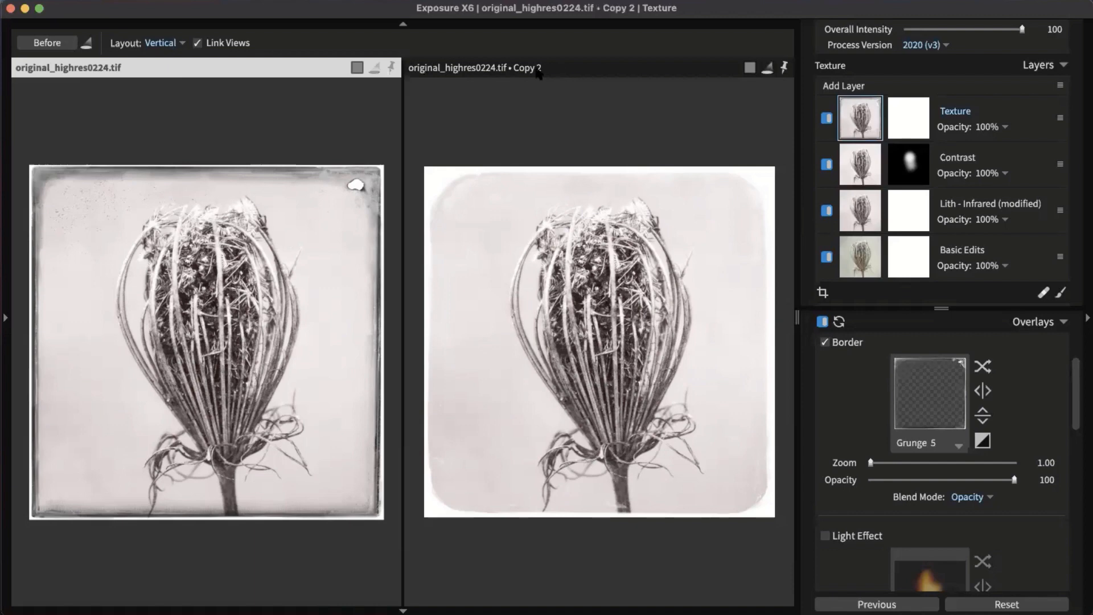
{"action": "right_click", "coordinate": [612, 227]}
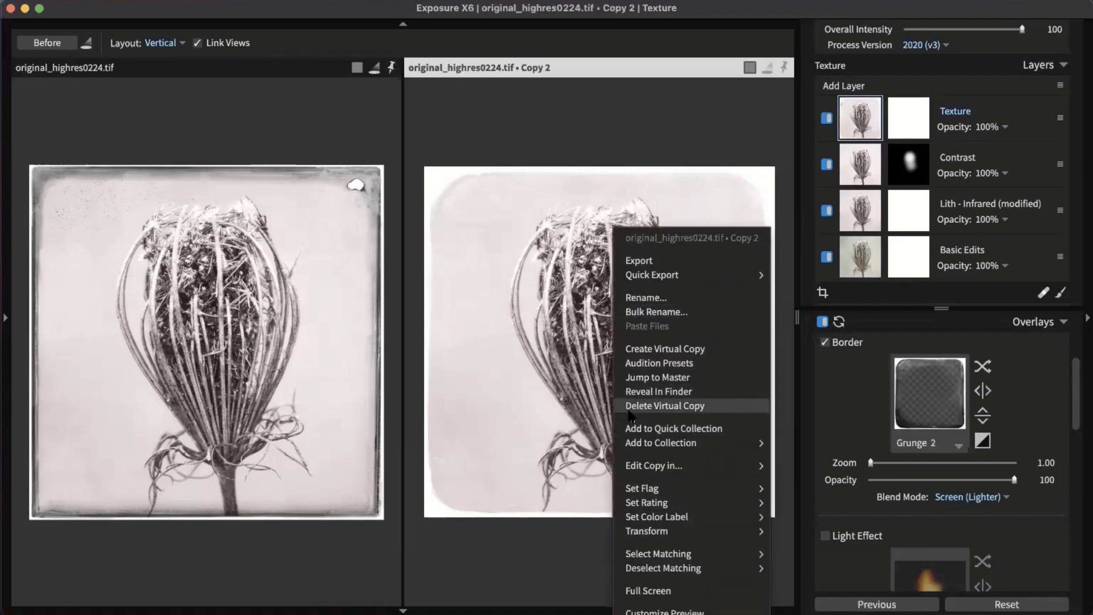
{"action": "left_click", "coordinate": [683, 406]}
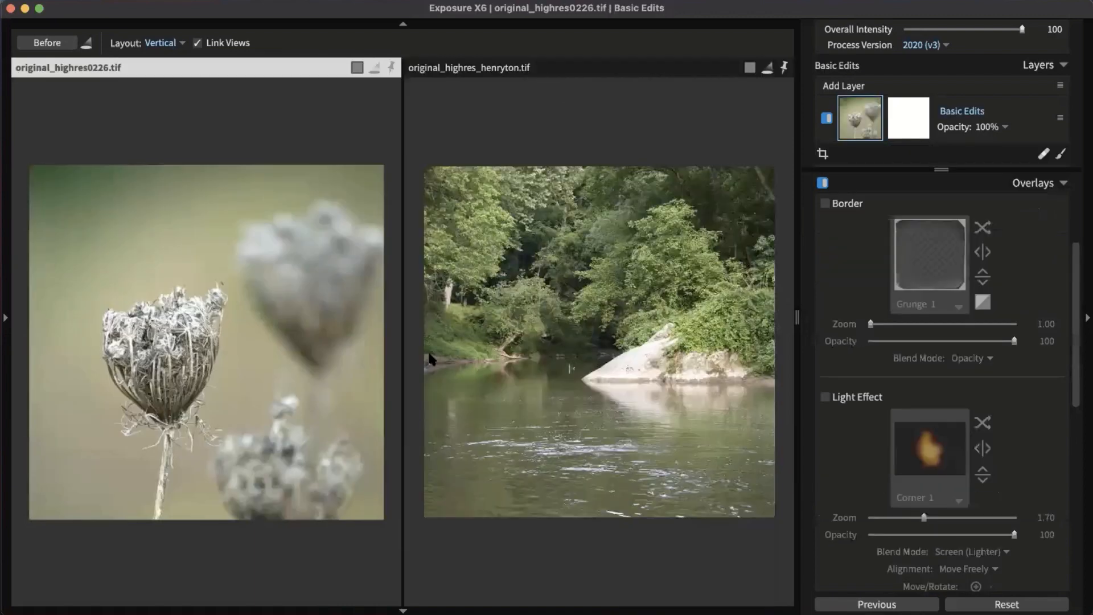
Step: Reopen original_highres0224.tif from the thumbnail grid and show it in the Single layout
{"action": "double_click", "coordinate": [427, 197]}
{"action": "left_click", "coordinate": [733, 185]}
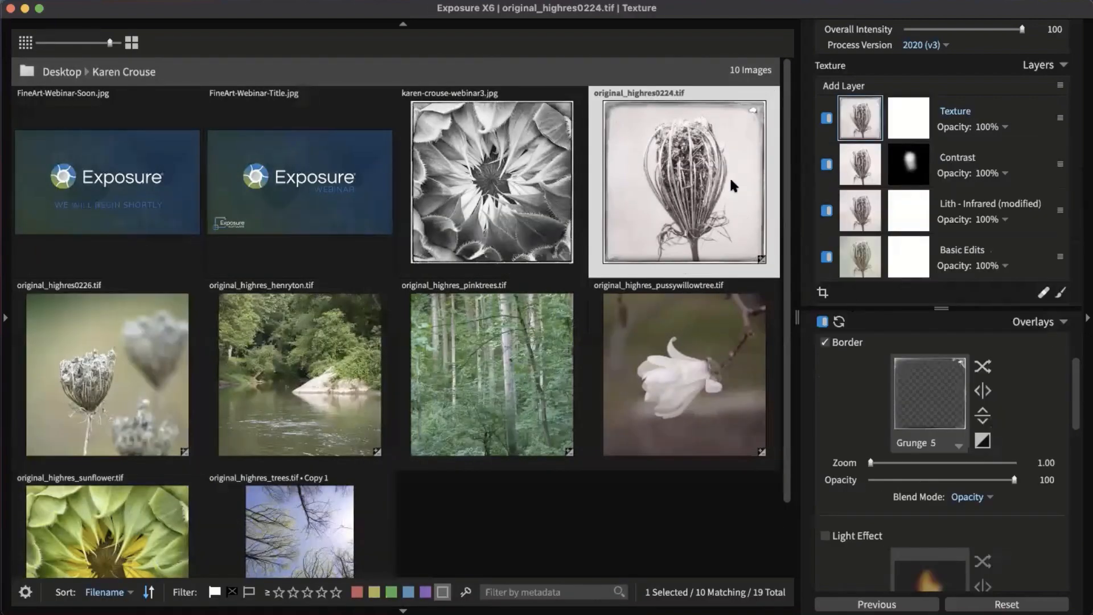
{"action": "double_click", "coordinate": [729, 175]}
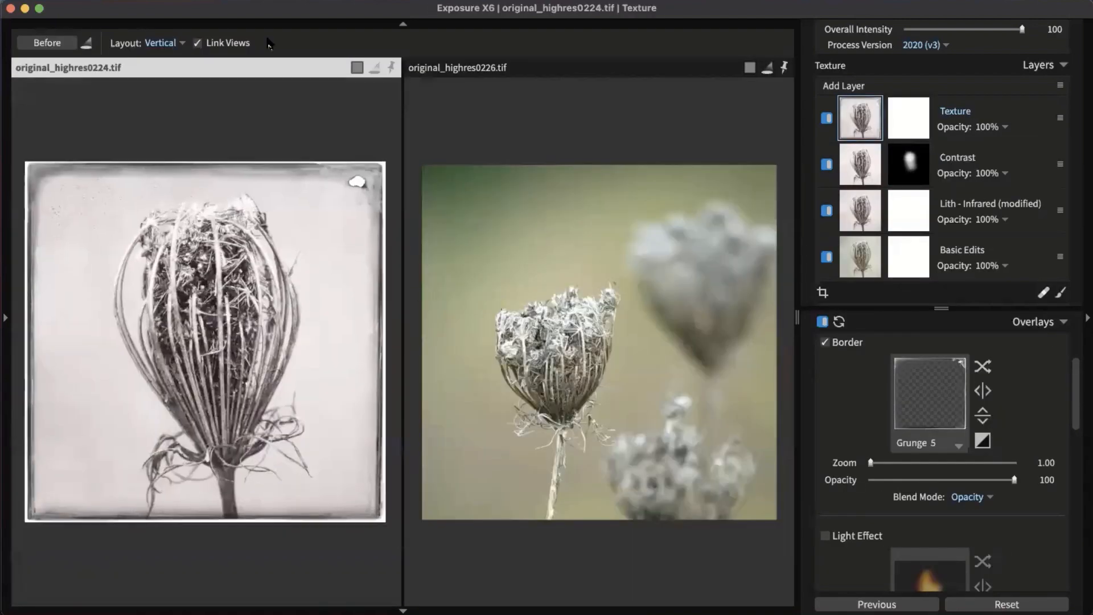
{"action": "left_click", "coordinate": [162, 43]}
{"action": "left_click", "coordinate": [170, 59]}
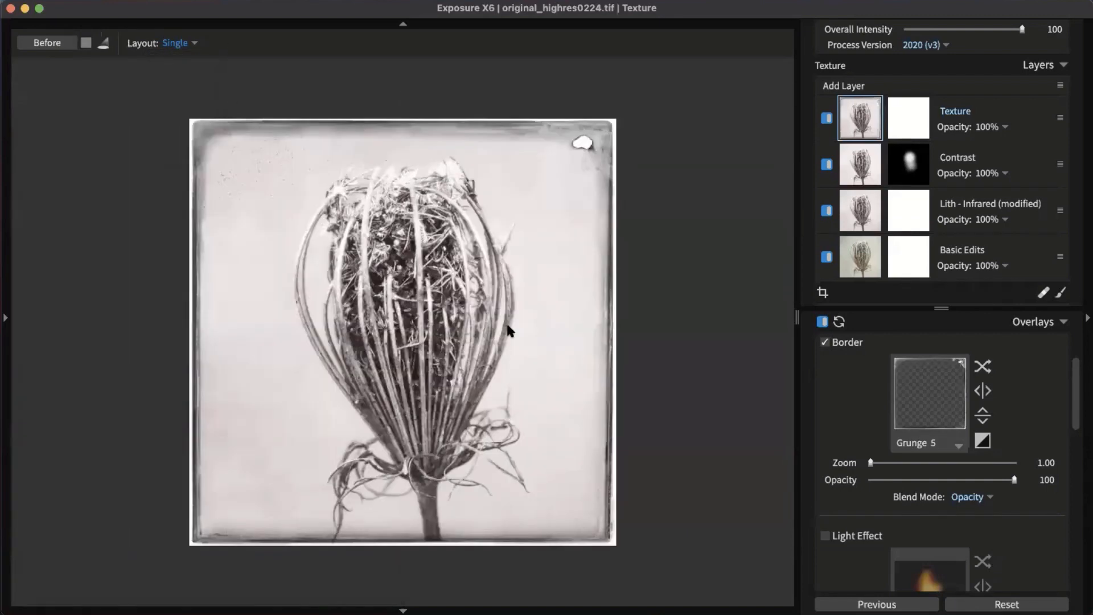
Step: Try the Grunge 3 border on the Texture layer of the seed head and apply Grunge 2 instead
{"action": "left_click", "coordinate": [931, 426]}
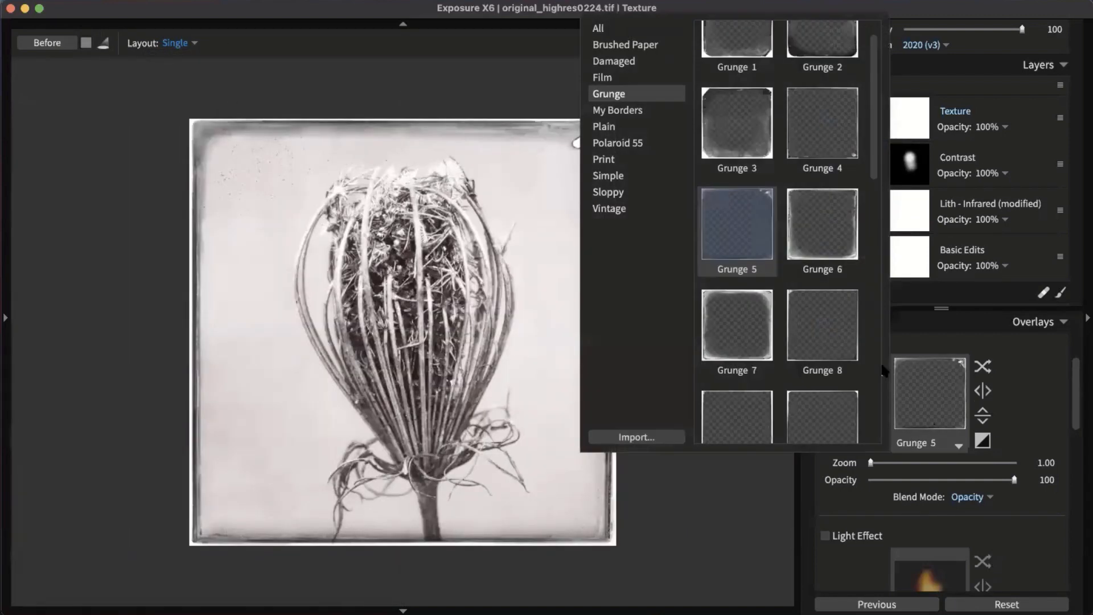
{"action": "left_click", "coordinate": [746, 162]}
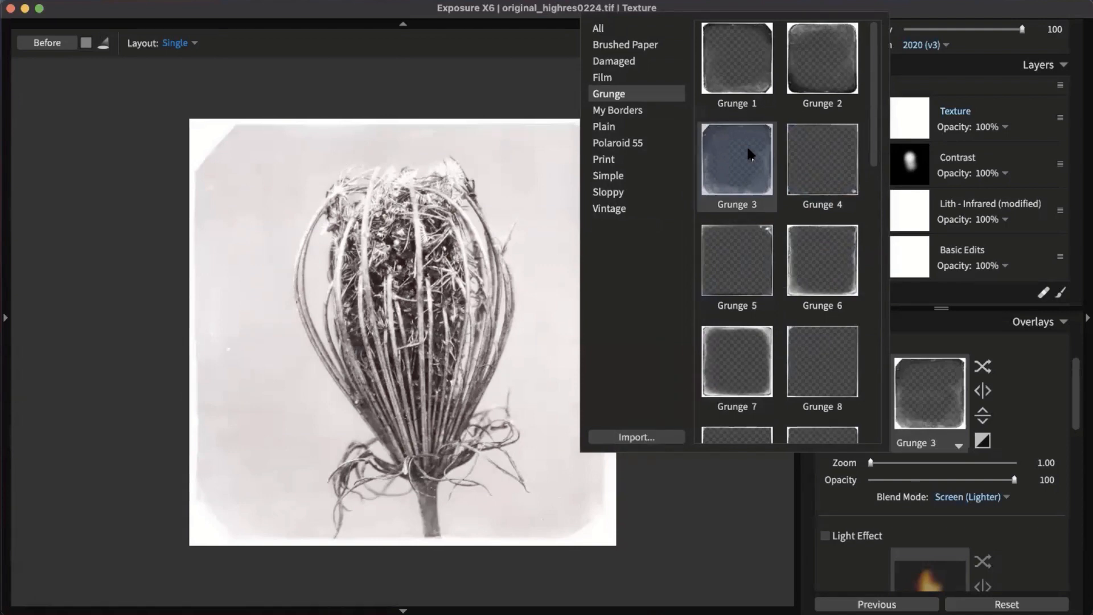
{"action": "left_click", "coordinate": [795, 78]}
{"action": "left_click", "coordinate": [795, 77]}
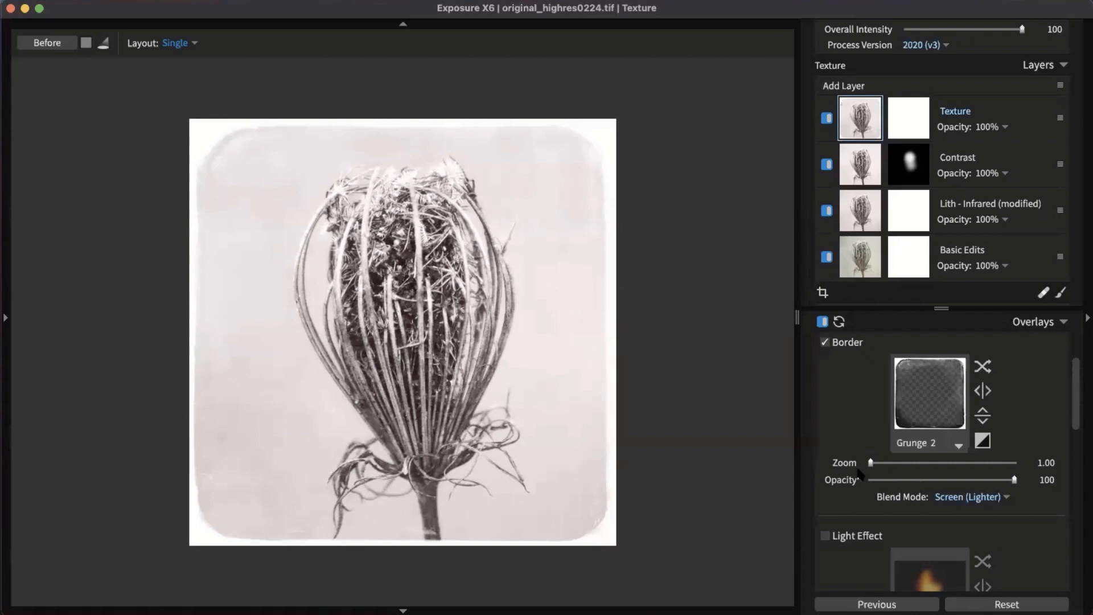
Step: Set the Grunge 2 border's zoom to 1.02 and flip the border horizontally
{"action": "mouse_move", "coordinate": [871, 464]}
{"action": "left_mouse_down"}
{"action": "mouse_move", "coordinate": [994, 477]}
{"action": "mouse_move", "coordinate": [875, 467]}
{"action": "mouse_move", "coordinate": [898, 468]}
{"action": "mouse_move", "coordinate": [888, 466]}
{"action": "left_mouse_up"}
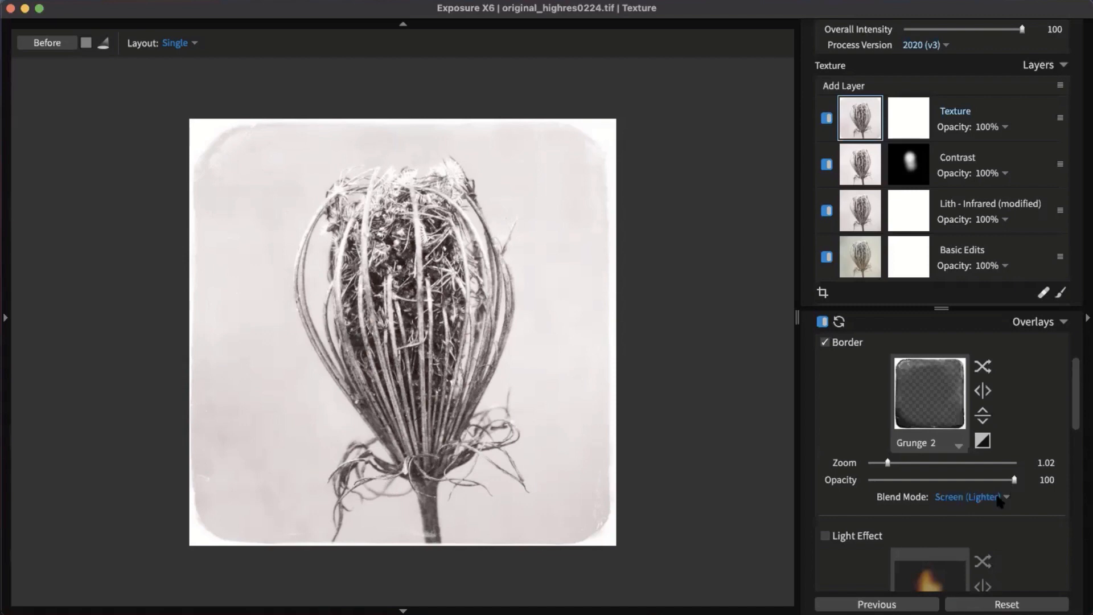
{"action": "left_click", "coordinate": [984, 393]}
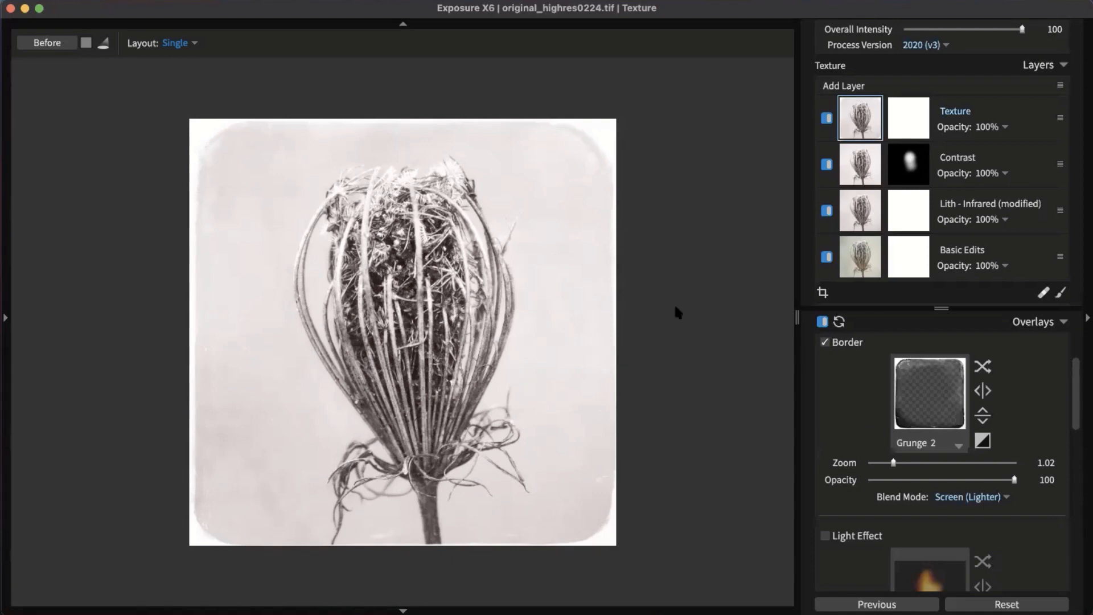
Step: Return to the thumbnail grid and open original_highres_trees.tif Copy 1 for editing
{"action": "key", "text": "g"}
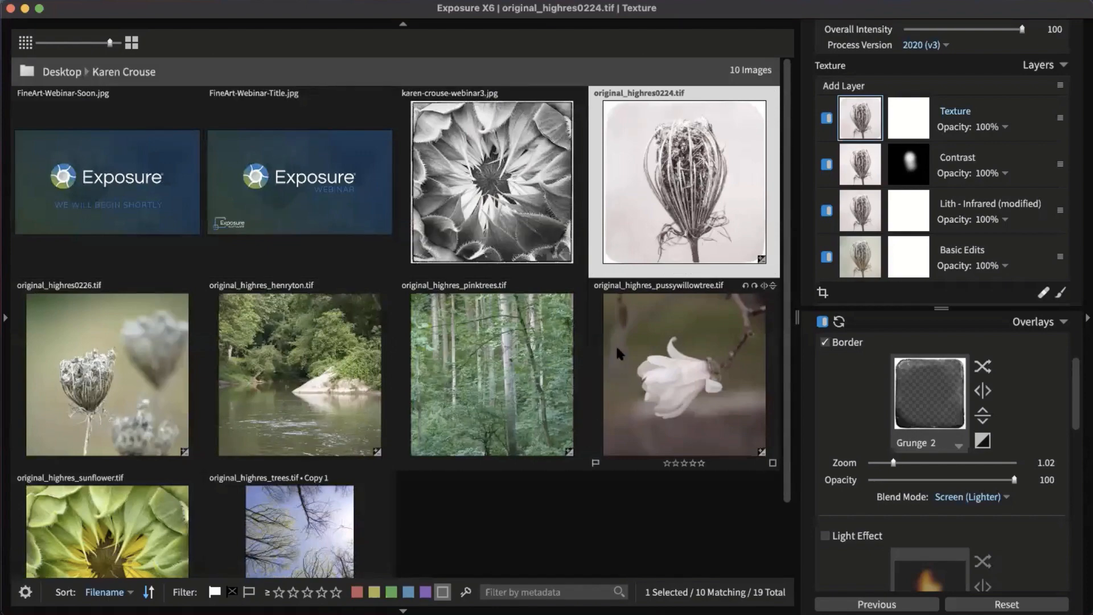
{"action": "scroll", "coordinate": [619, 353], "scroll_direction": "down", "scroll_amount": 3}
{"action": "scroll", "coordinate": [603, 357], "scroll_direction": "up", "scroll_amount": 3}
{"action": "scroll", "coordinate": [638, 350], "scroll_direction": "down", "scroll_amount": 3}
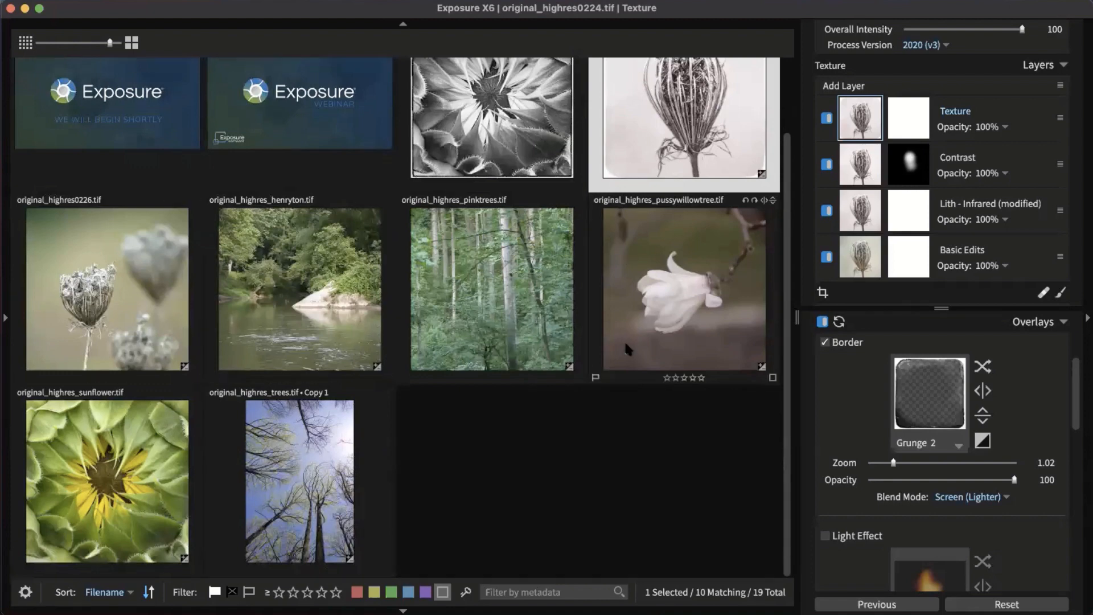
{"action": "left_click", "coordinate": [508, 464]}
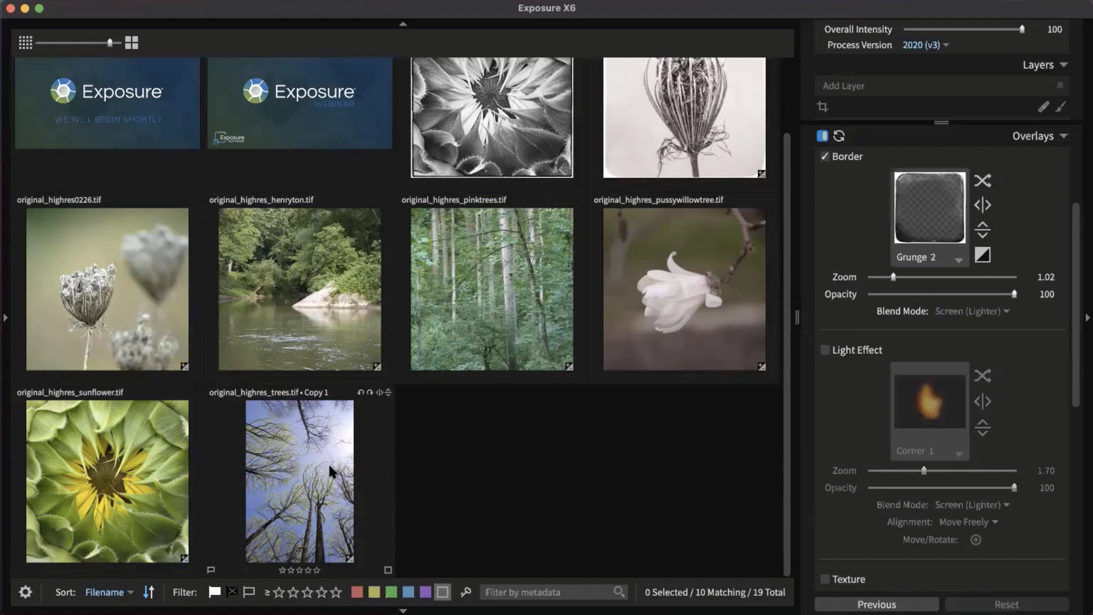
{"action": "left_click", "coordinate": [292, 474]}
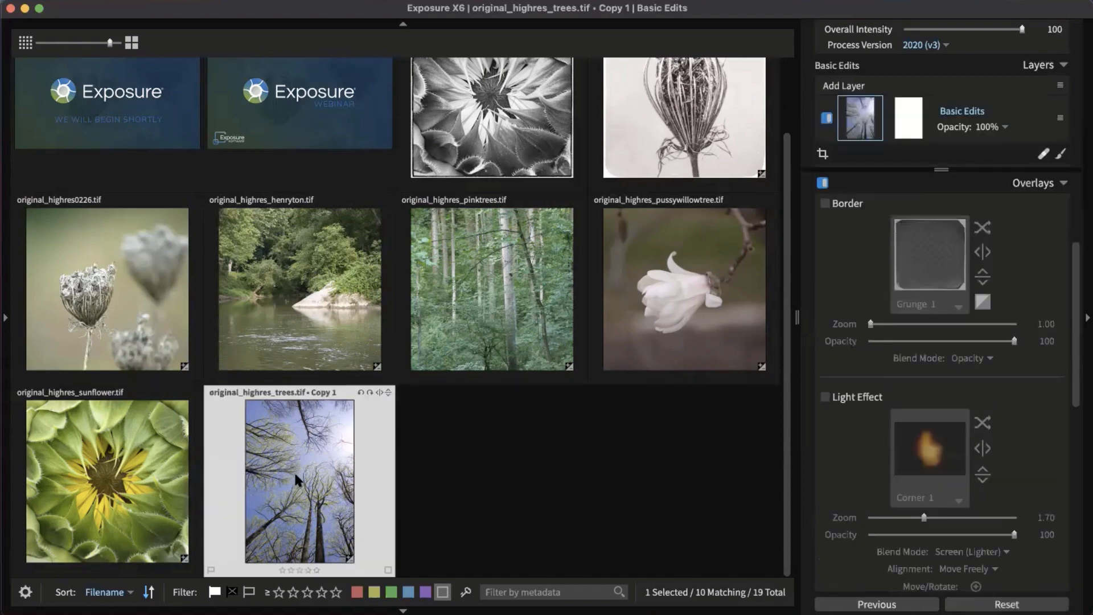
{"action": "double_click", "coordinate": [294, 470]}
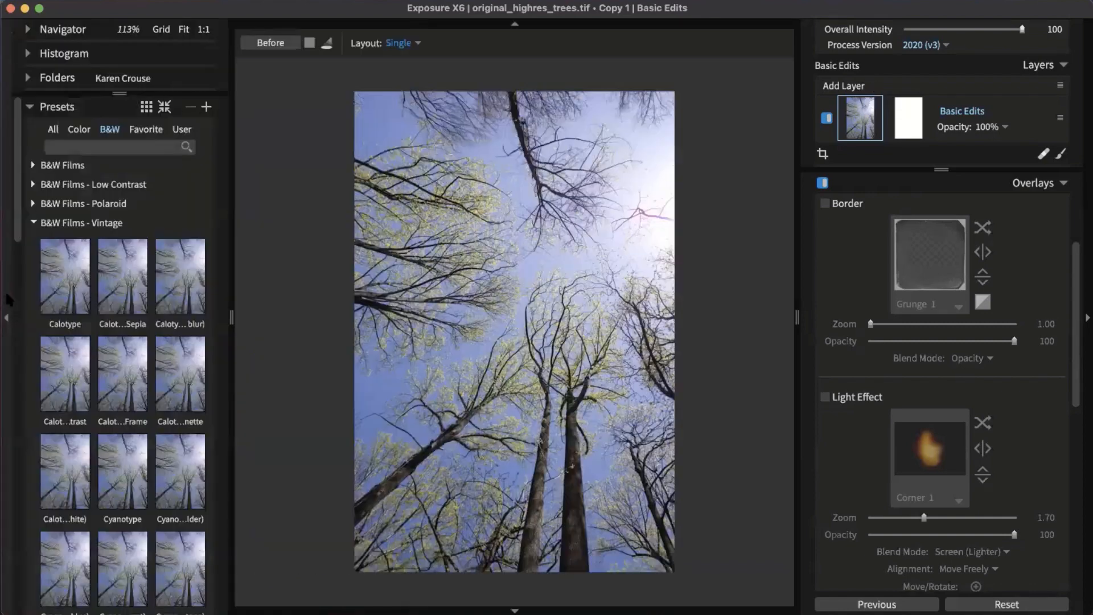
Step: List the Color preset categories with all groups collapsed, and show the Basic adjustments in place of Overlays
{"action": "left_click", "coordinate": [5, 289]}
{"action": "left_click", "coordinate": [61, 225]}
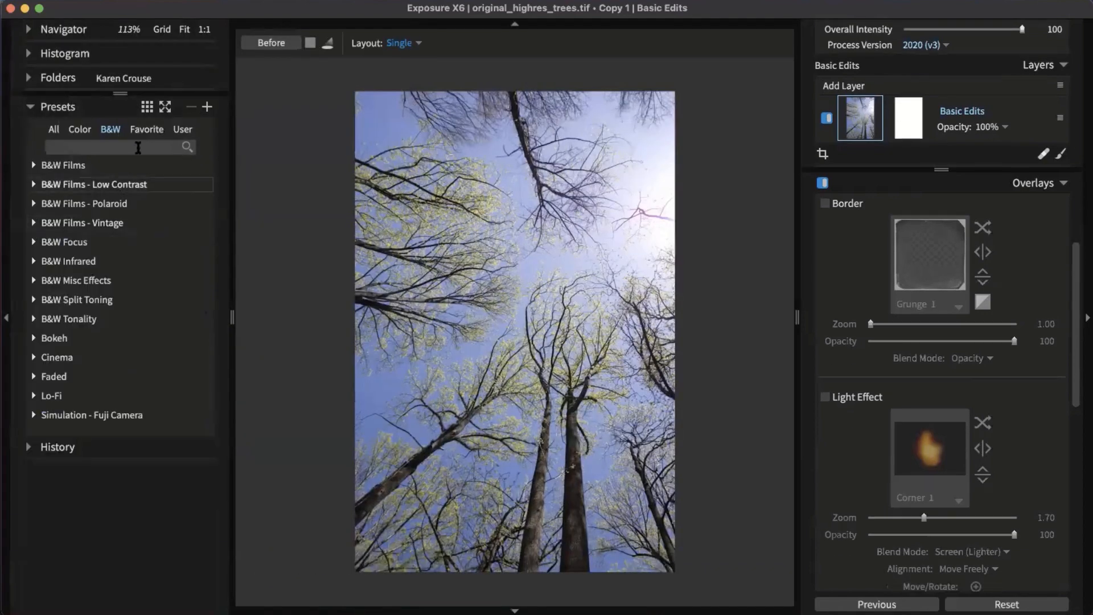
{"action": "left_click", "coordinate": [74, 134]}
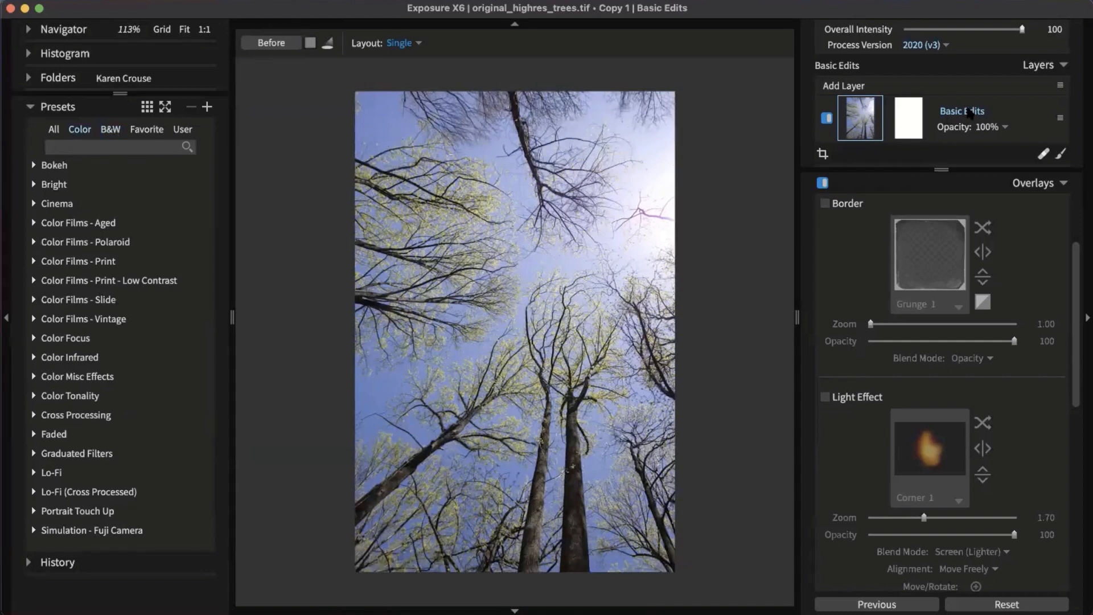
{"action": "left_click", "coordinate": [1046, 182]}
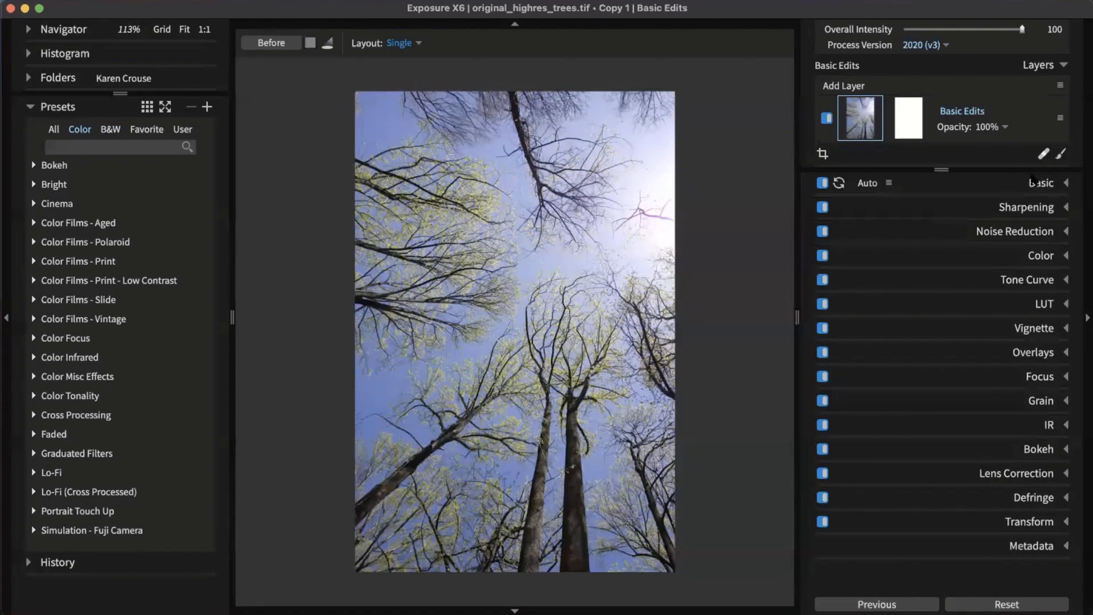
{"action": "left_click", "coordinate": [1033, 181]}
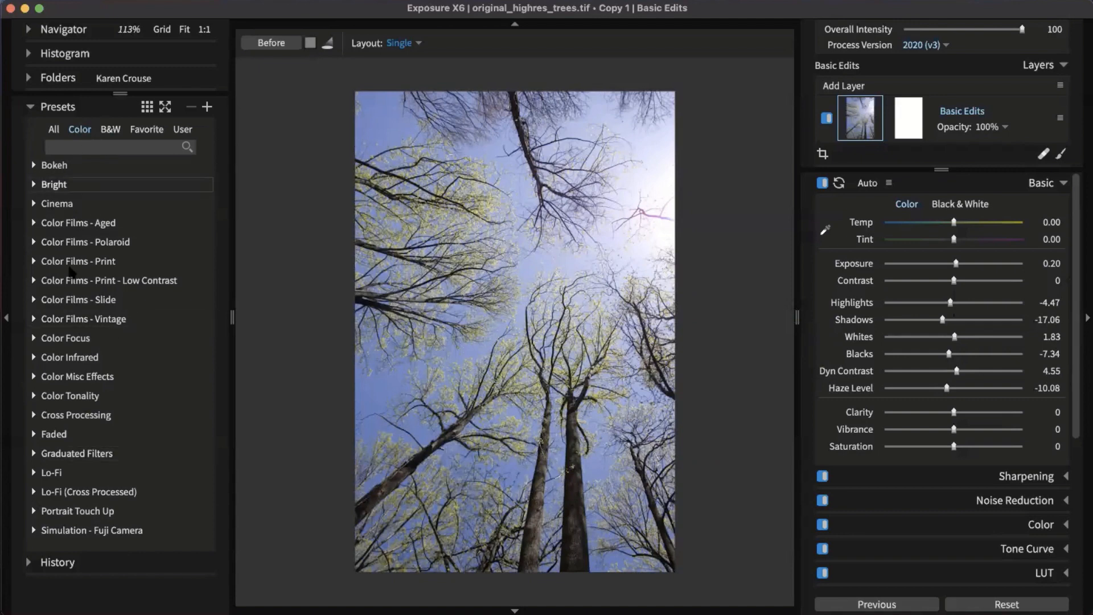
Step: Apply the Color Infrared preset Kodak Ektachrome EIR - More Contrast to the trees as a new layer and inspect it enlarged
{"action": "left_click", "coordinate": [65, 357]}
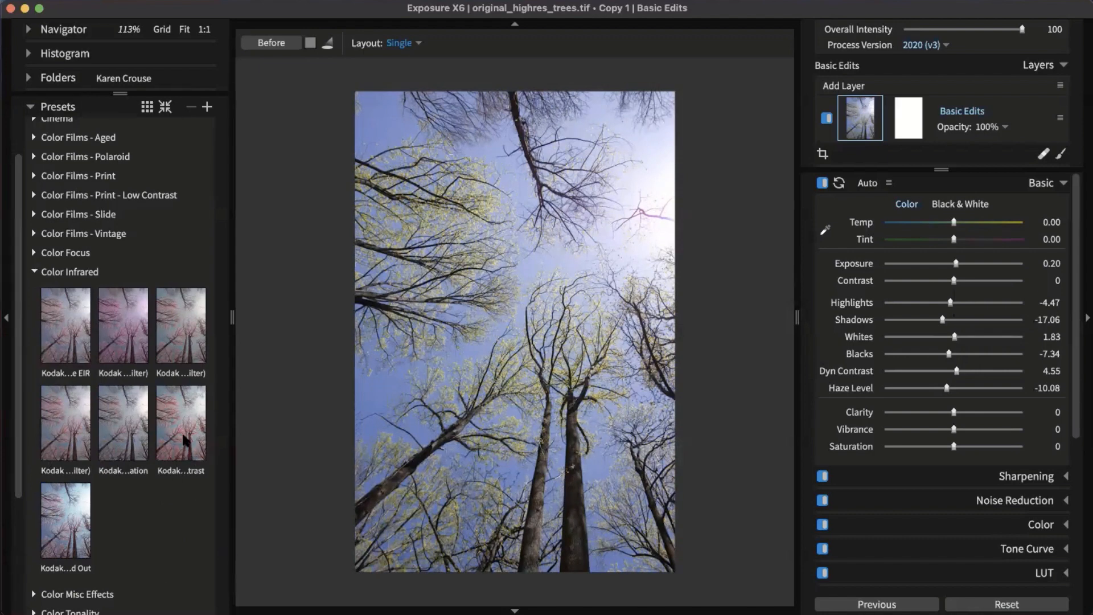
{"action": "left_click_drag", "start_coordinate": [245, 439], "coordinate": [844, 79]}
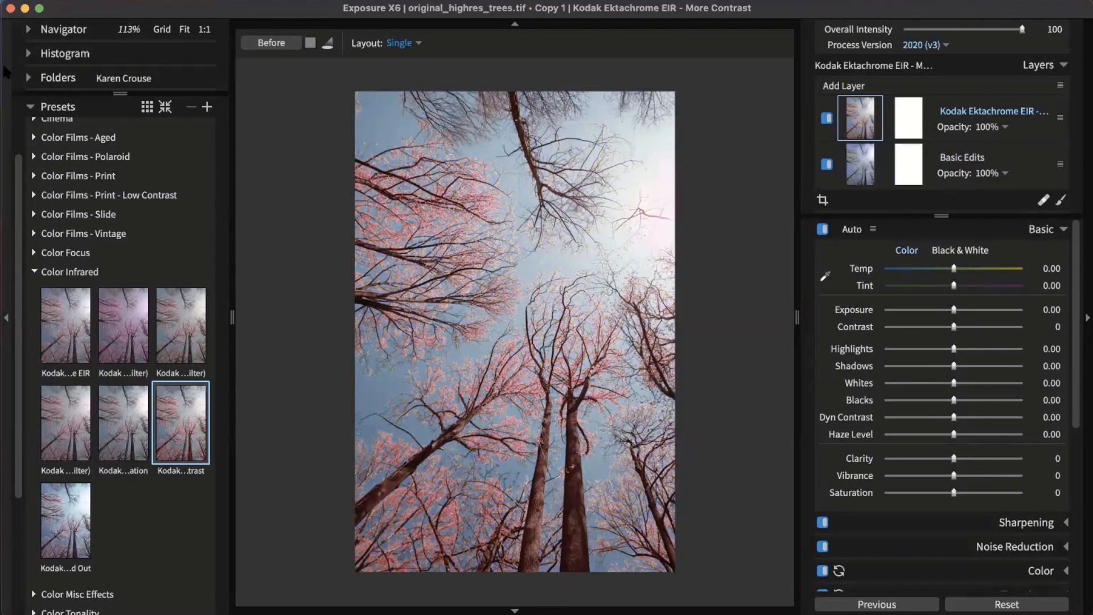
{"action": "left_click", "coordinate": [6, 73]}
{"action": "scroll", "coordinate": [408, 402], "scroll_direction": "up", "scroll_amount": 4}
{"action": "scroll", "coordinate": [409, 406], "scroll_direction": "up", "scroll_amount": 2}
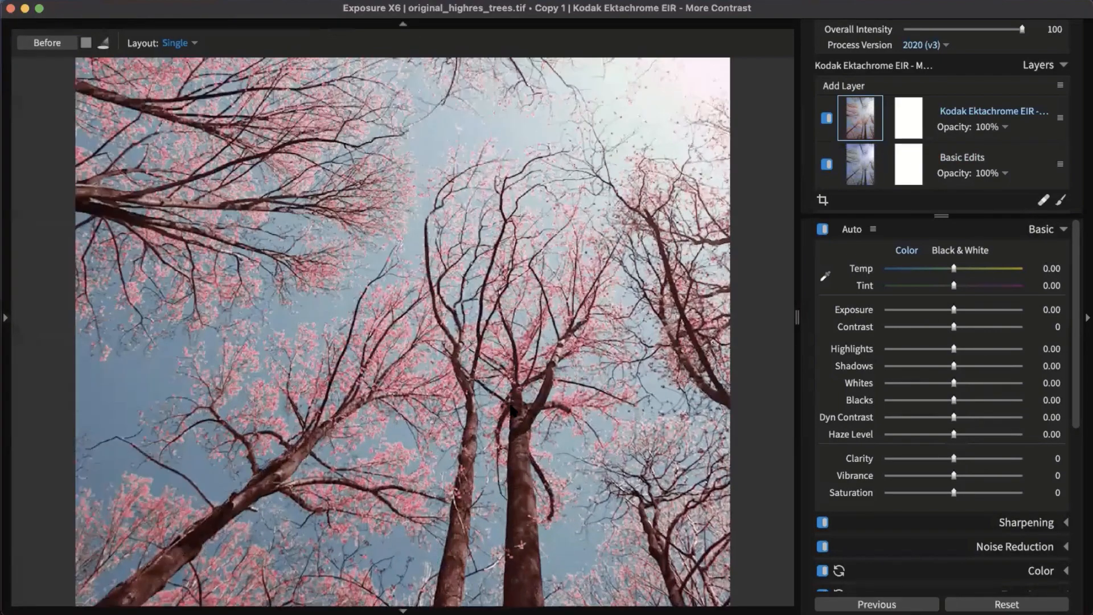
{"action": "scroll", "coordinate": [510, 398], "scroll_direction": "down", "scroll_amount": 5}
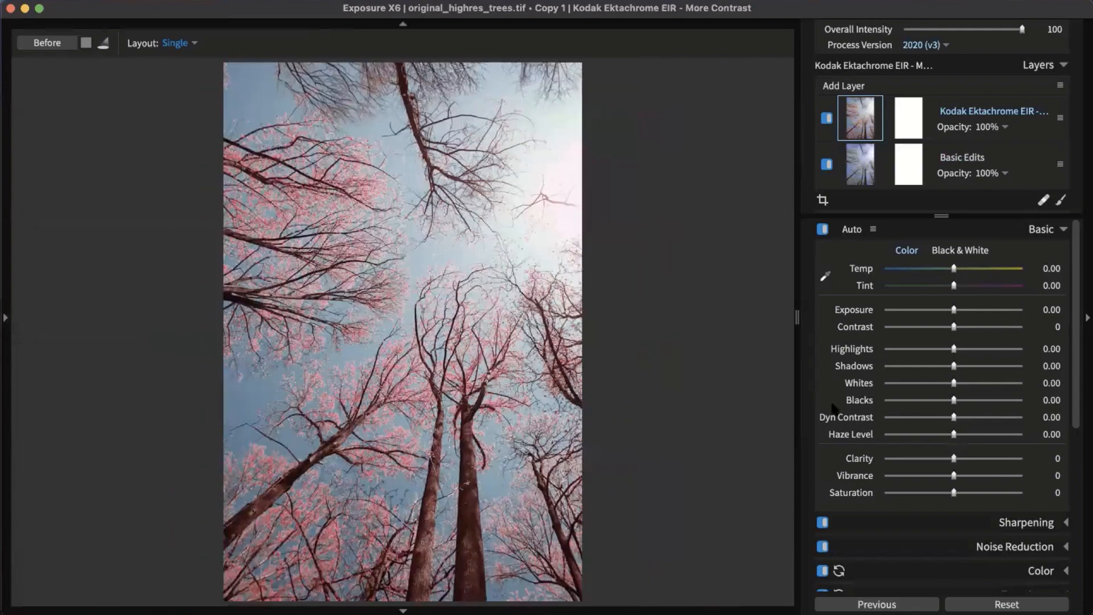
Step: Turn off the Overlays and Vignette adjustments of the Kodak Ektachrome EIR layer
{"action": "left_click", "coordinate": [1051, 229]}
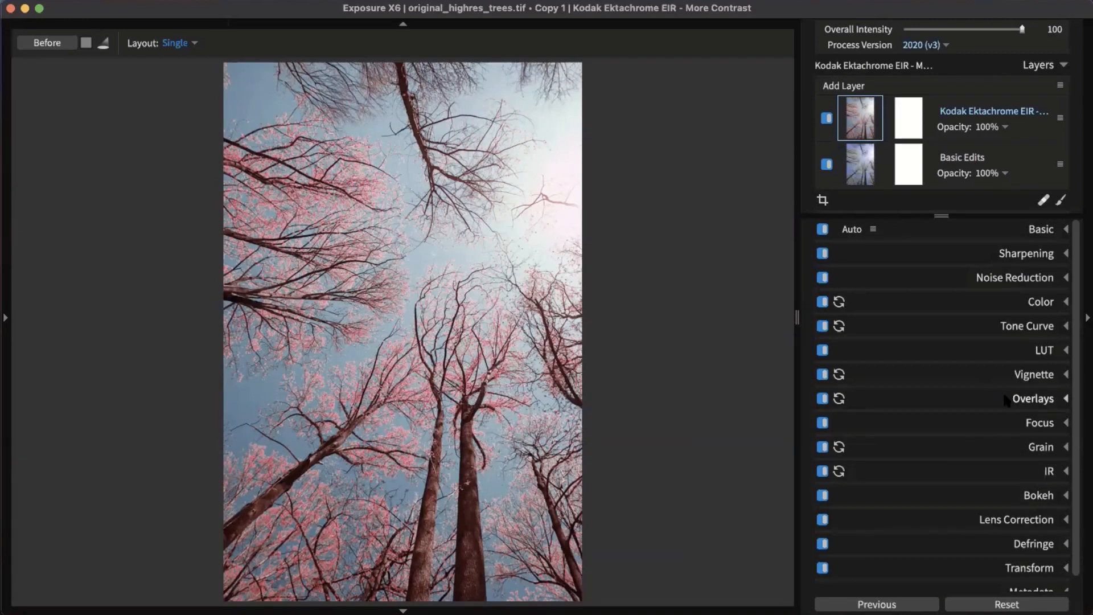
{"action": "left_click", "coordinate": [822, 399]}
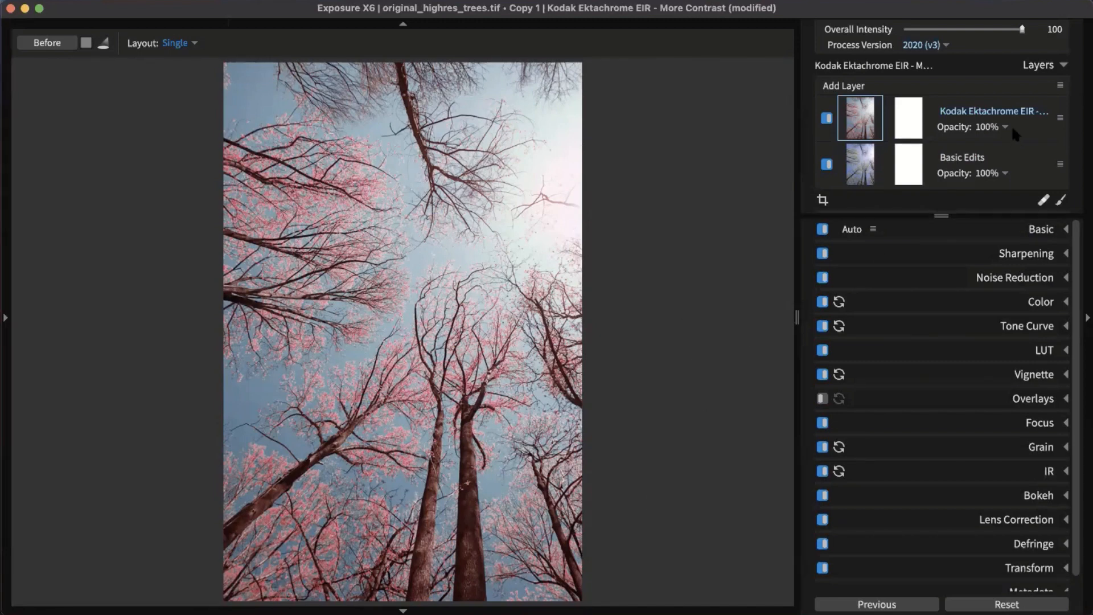
{"action": "left_click", "coordinate": [822, 374]}
Step: Compare the infrared trees with the unedited photo in an enlarged before view and return to the edited version
{"action": "scroll", "coordinate": [487, 547], "scroll_direction": "up", "scroll_amount": 3}
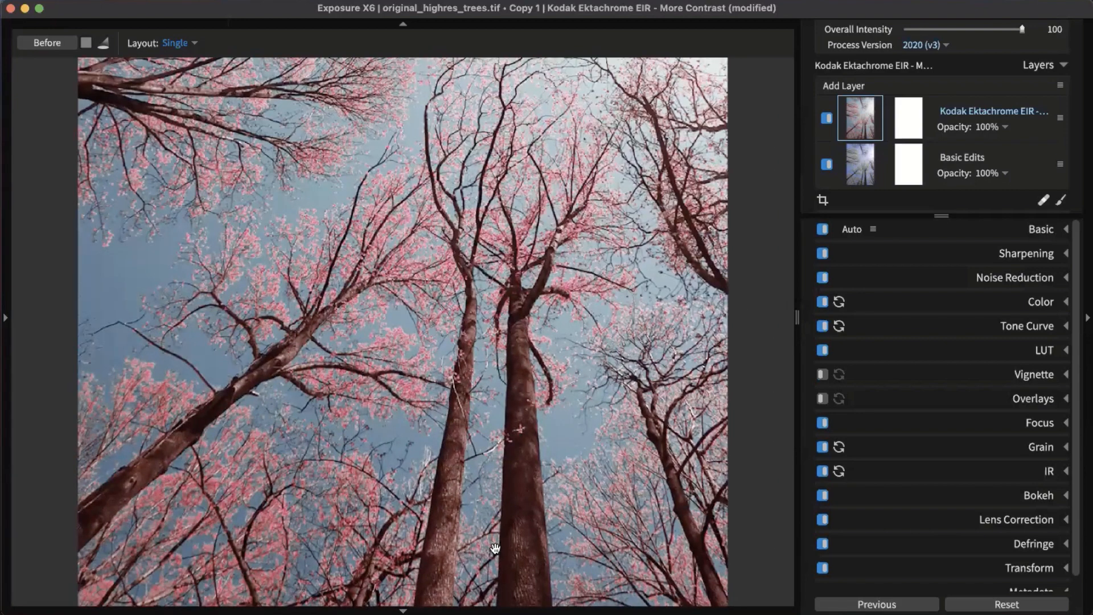
{"action": "key", "text": "backslash"}
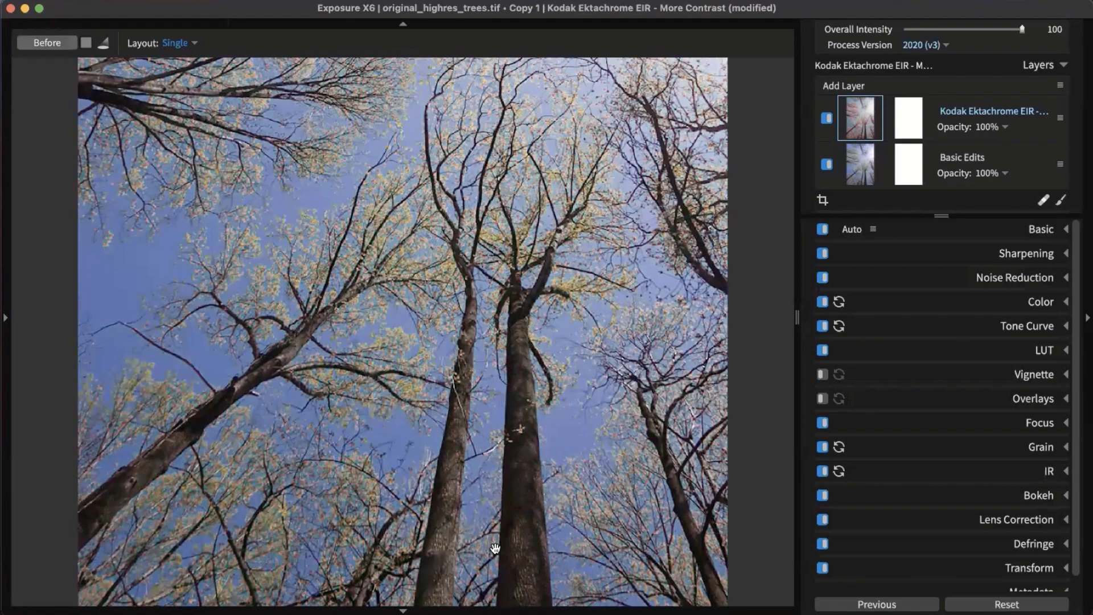
{"action": "scroll", "coordinate": [552, 427], "scroll_direction": "down", "scroll_amount": 1}
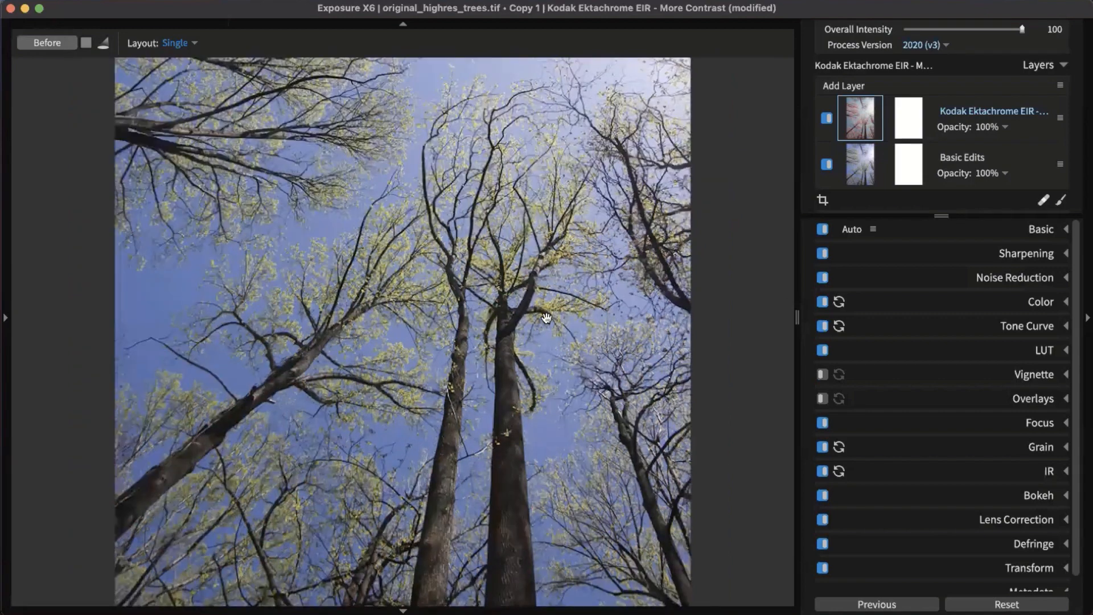
{"action": "key", "text": "backslash"}
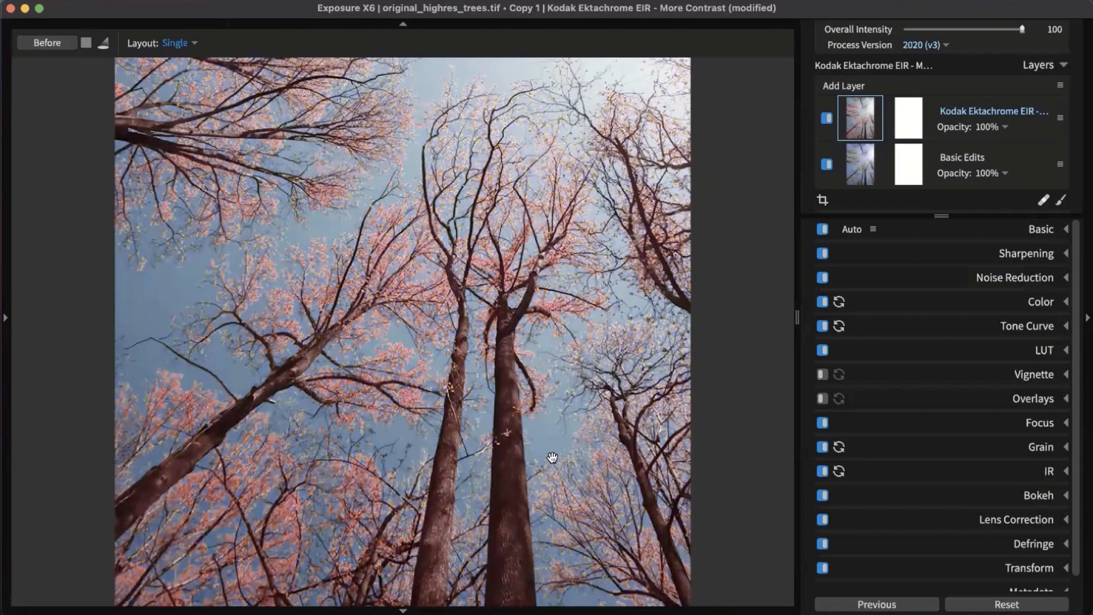
Step: Switch repeatedly between the original and the infrared version of the enlarged trees to judge the color change, ending on the edited version
{"action": "key", "text": "backslash"}
{"action": "key", "text": "backslash"}
{"action": "key", "text": "backslash"}
{"action": "key", "text": "backslash"}
{"action": "key", "text": "backslash"}
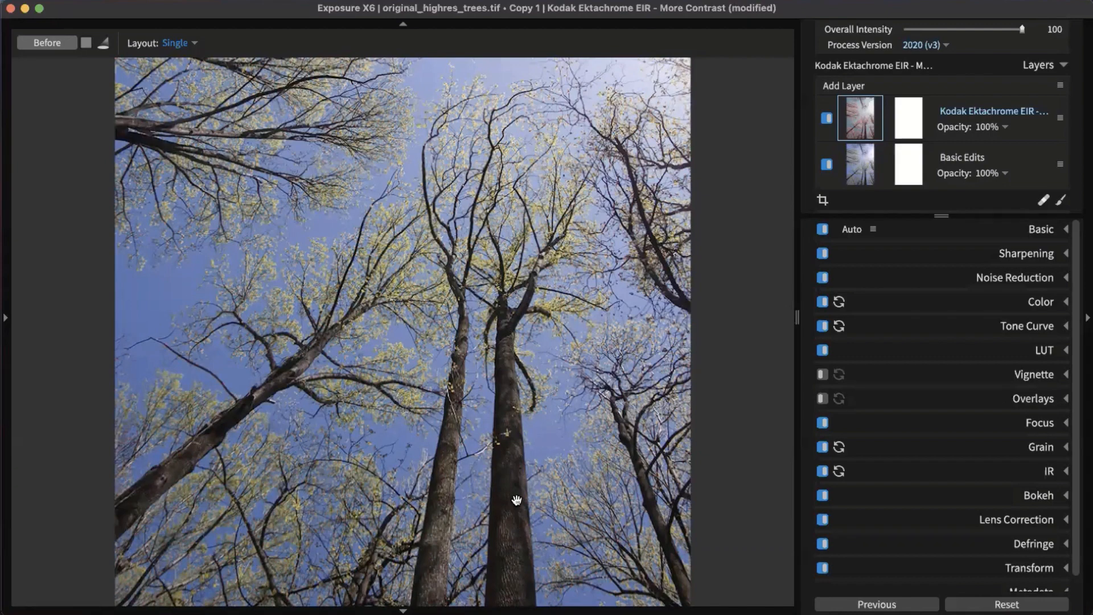
{"action": "key", "text": "backslash"}
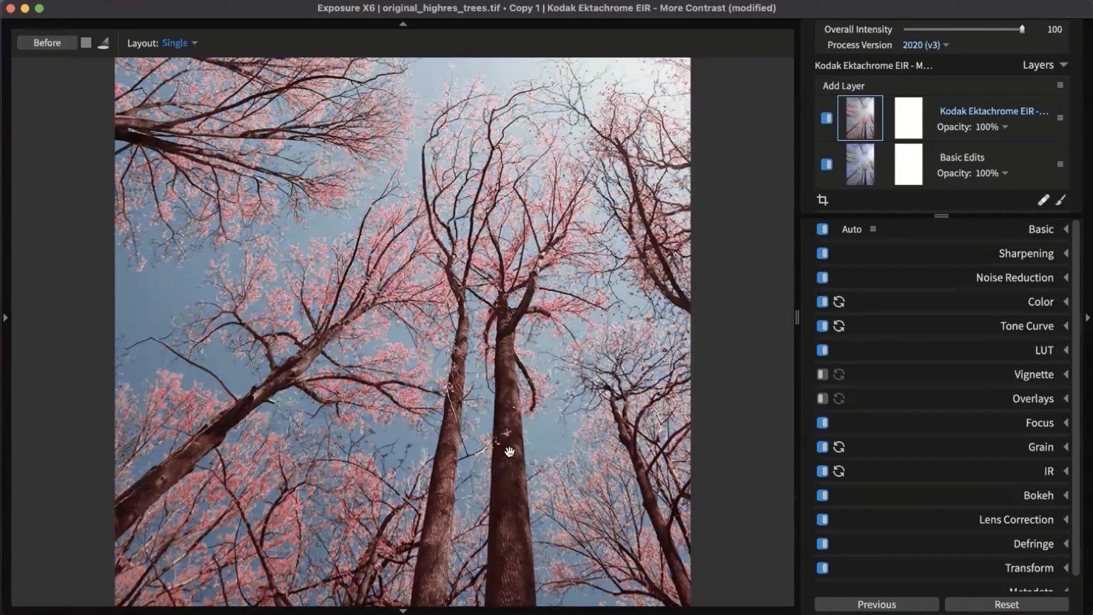
{"action": "key", "text": "backslash"}
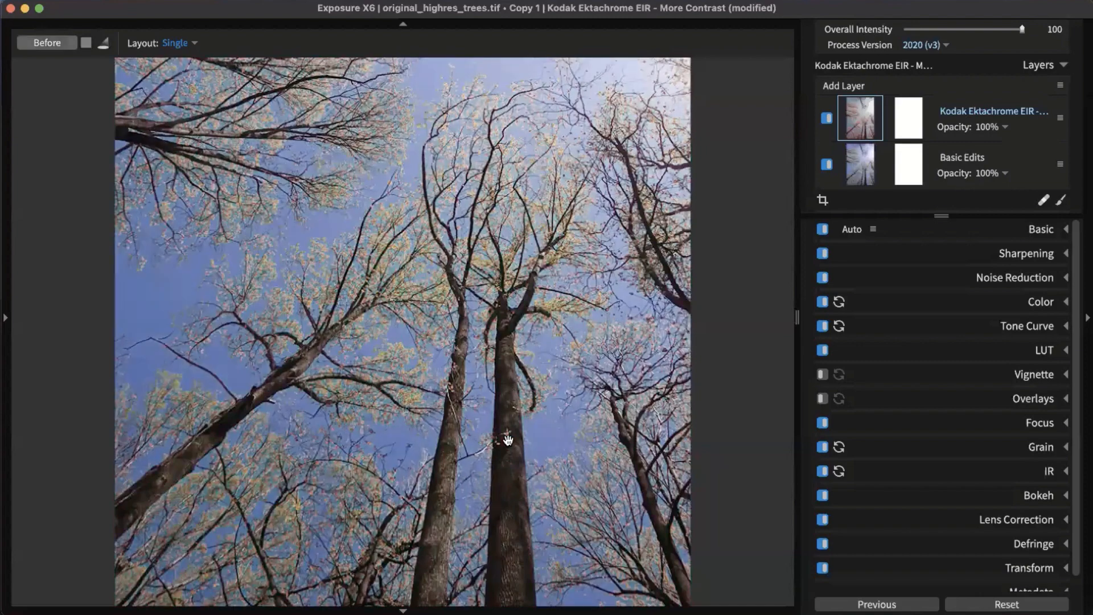
{"action": "key", "text": "backslash"}
{"action": "key", "text": "backslash"}
{"action": "key", "text": "backslash"}
{"action": "key", "text": "backslash"}
{"action": "key", "text": "backslash"}
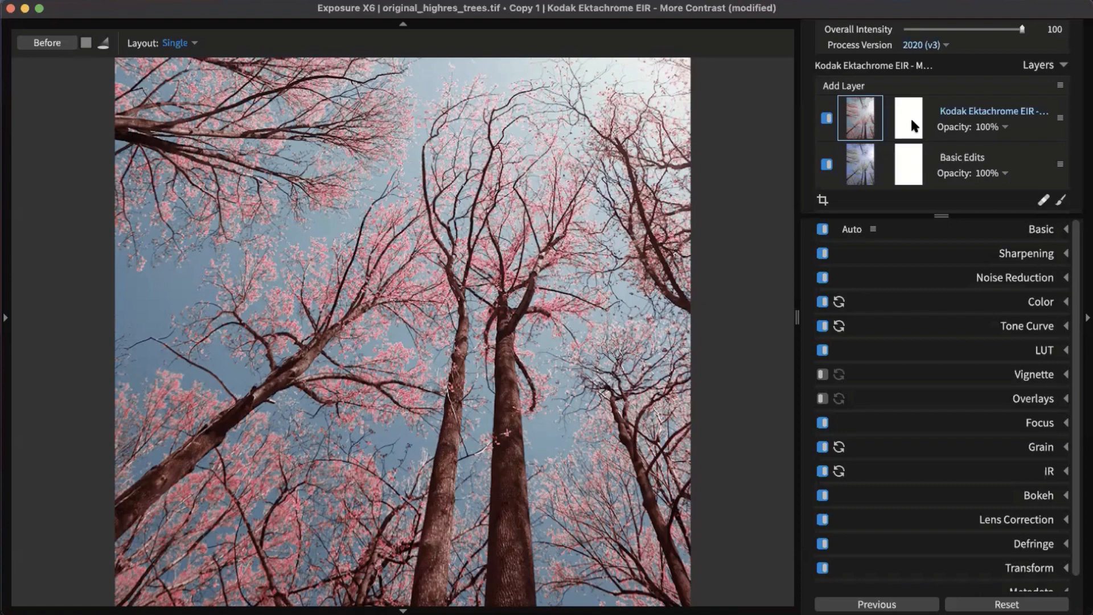
Step: Constrain the mask of the Kodak Ektachrome EIR layer to the brown hue sampled from the central tree trunk
{"action": "left_click", "coordinate": [911, 120]}
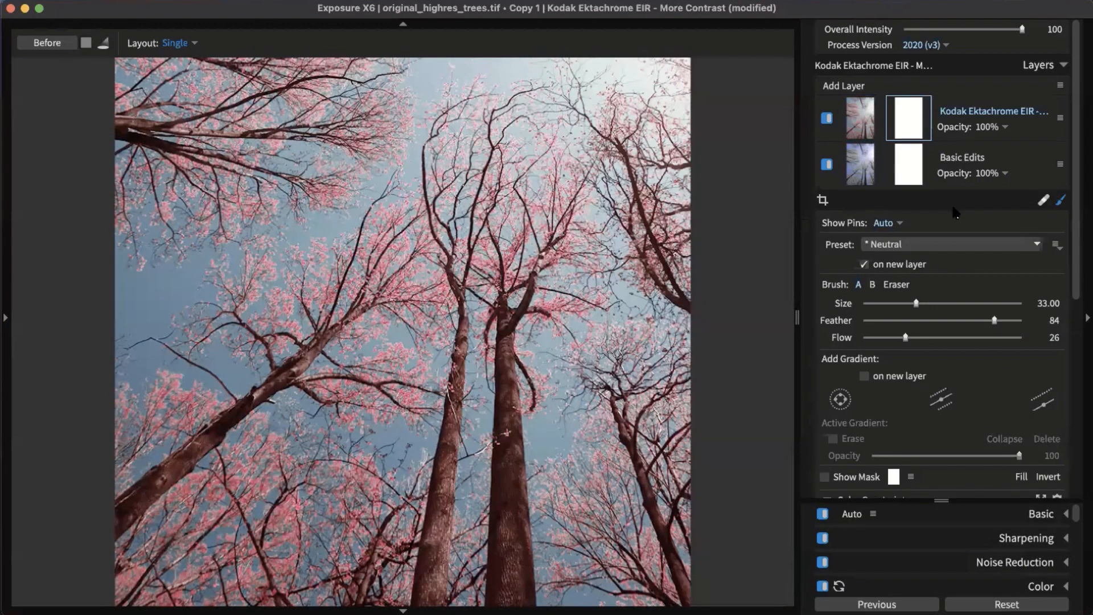
{"action": "scroll", "coordinate": [953, 210], "scroll_direction": "down", "scroll_amount": 3}
{"action": "scroll", "coordinate": [953, 210], "scroll_direction": "up", "scroll_amount": 3}
{"action": "scroll", "coordinate": [963, 234], "scroll_direction": "down", "scroll_amount": 3}
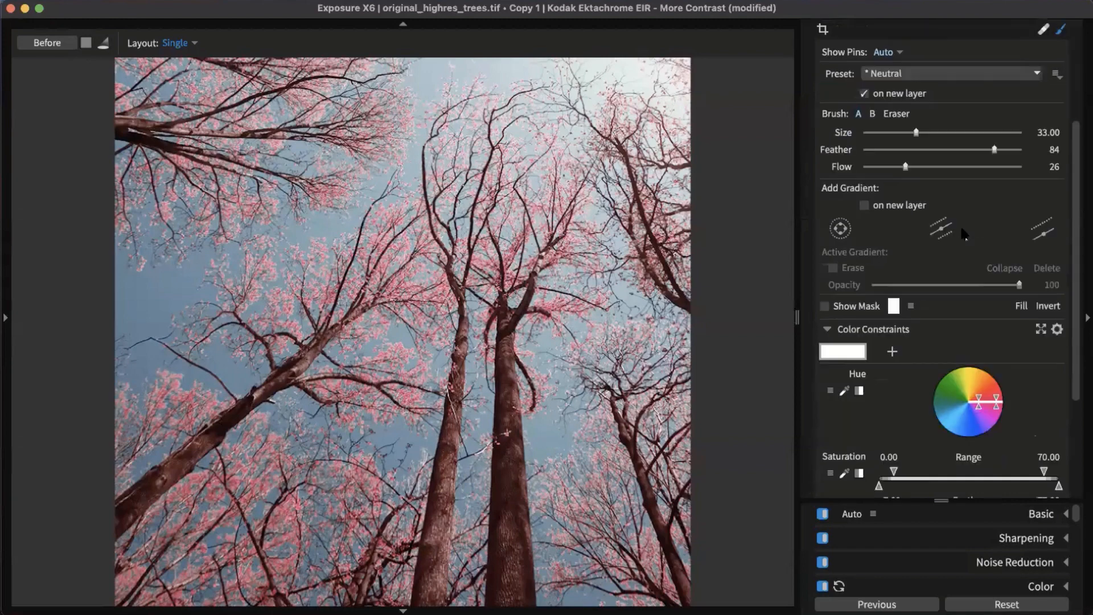
{"action": "scroll", "coordinate": [963, 233], "scroll_direction": "down", "scroll_amount": 2}
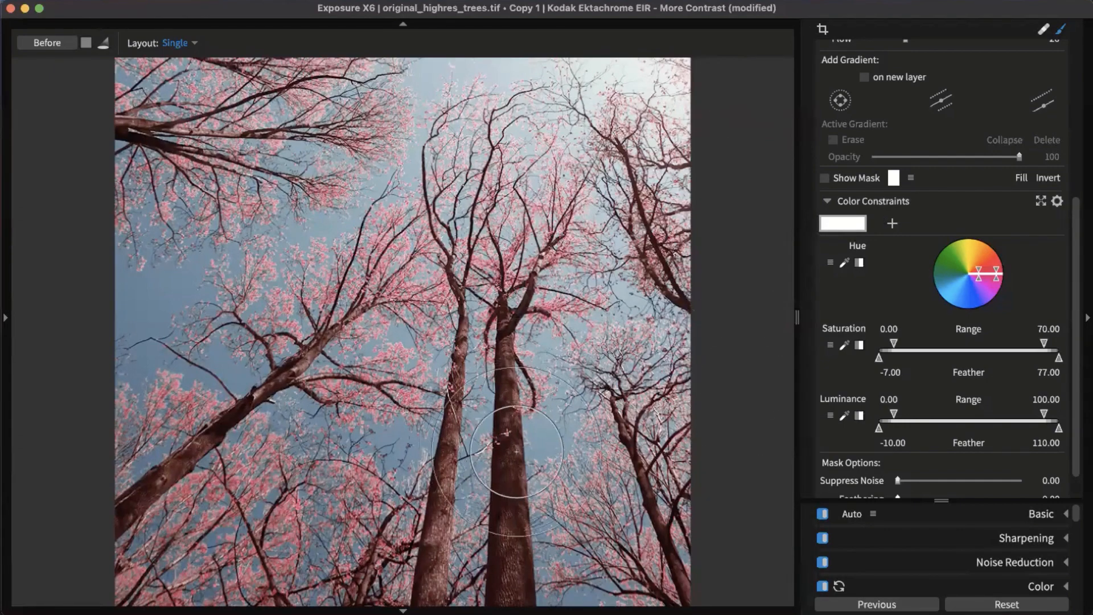
{"action": "left_click", "coordinate": [846, 261]}
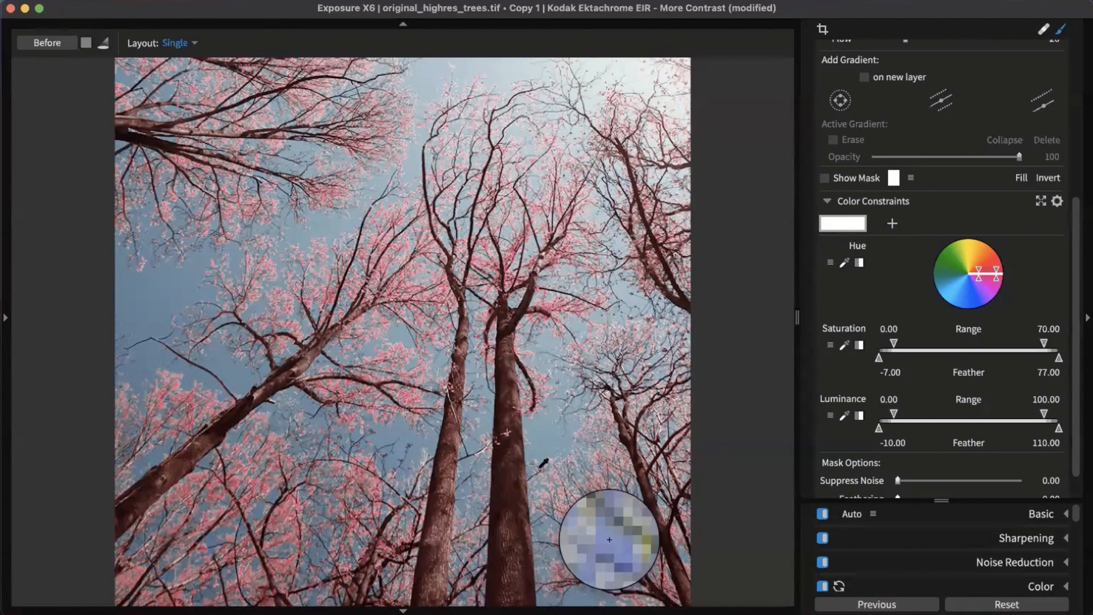
{"action": "left_click", "coordinate": [521, 468]}
{"action": "mouse_move", "coordinate": [518, 472]}
{"action": "left_mouse_down"}
{"action": "mouse_move", "coordinate": [505, 467]}
{"action": "mouse_move", "coordinate": [512, 457]}
{"action": "mouse_move", "coordinate": [502, 511]}
{"action": "mouse_move", "coordinate": [522, 511]}
{"action": "left_mouse_up"}
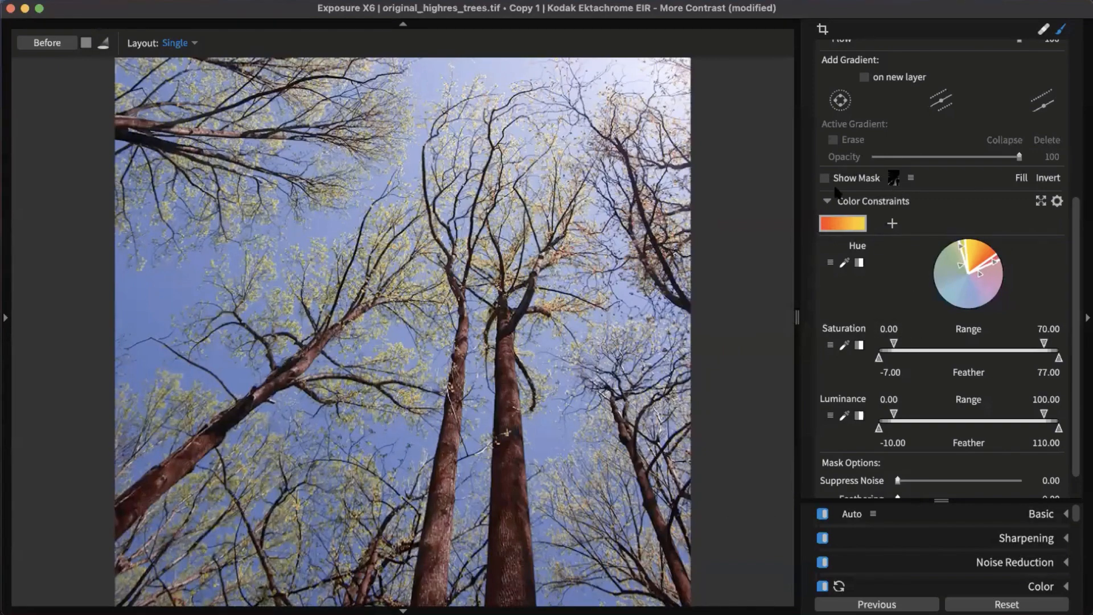
Step: Check the trunk mask as an overlay, invert the mask to exclude the trunks from the infrared effect, and display the overlay again
{"action": "left_click", "coordinate": [825, 179]}
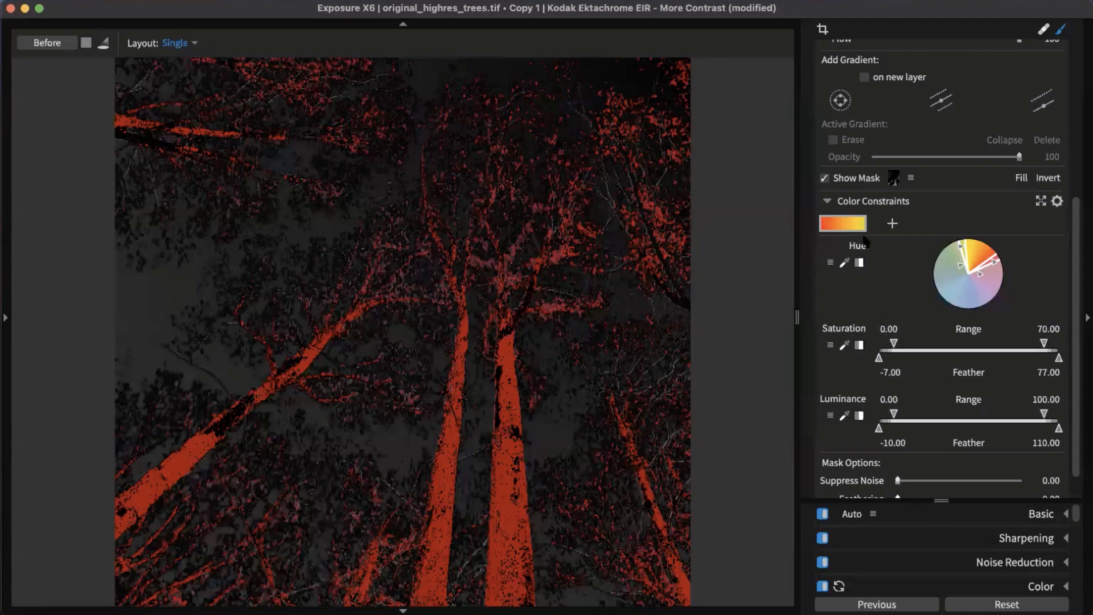
{"action": "left_click", "coordinate": [825, 178]}
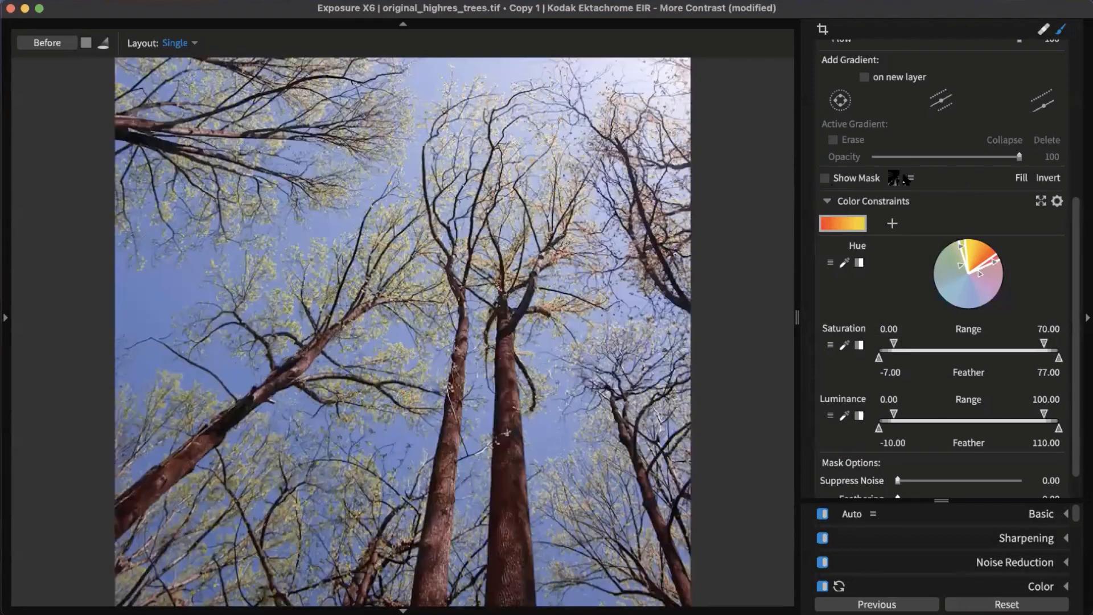
{"action": "left_click", "coordinate": [1048, 179]}
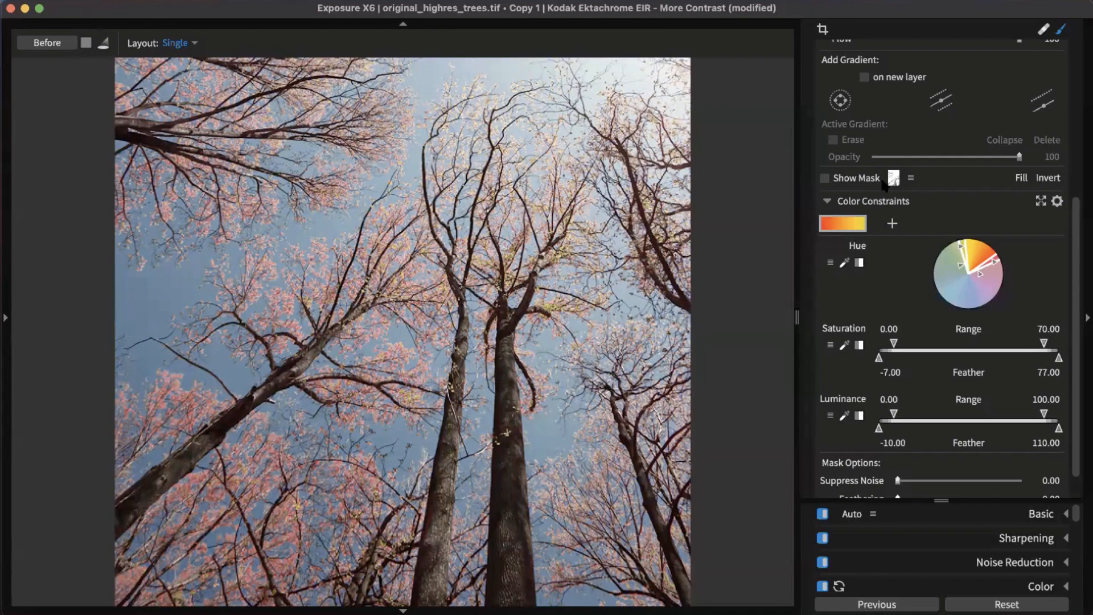
{"action": "left_click", "coordinate": [825, 179]}
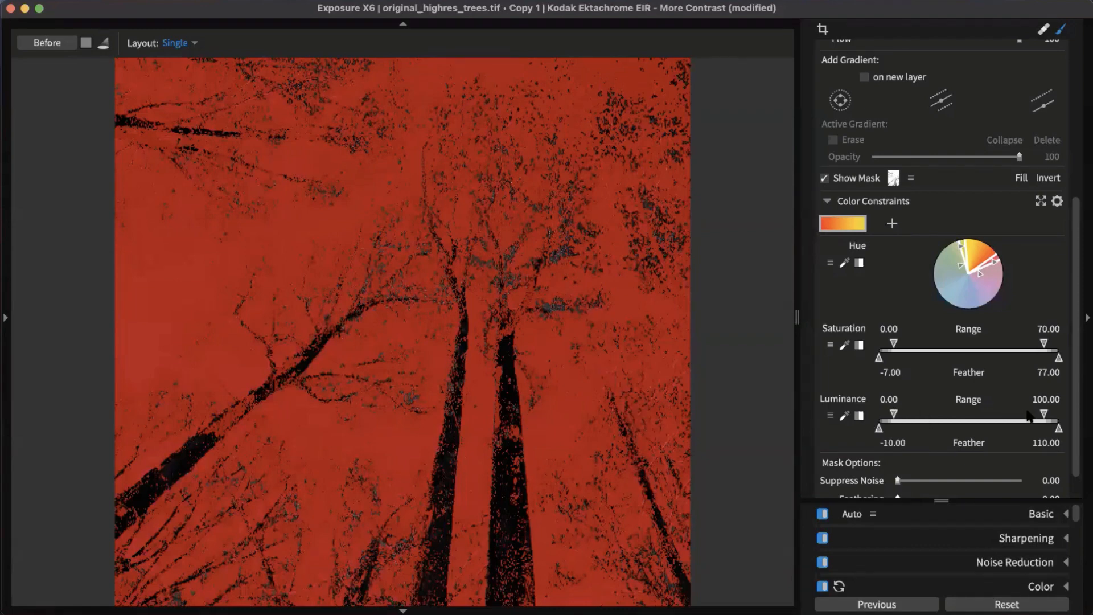
Step: Lower the mask's upper luminance limit to 72.49 and upper saturation limit to 26.51, and widen its hue range further into red
{"action": "left_click_drag", "start_coordinate": [1044, 413], "coordinate": [1002, 414]}
{"action": "mouse_move", "coordinate": [894, 413]}
{"action": "left_mouse_down"}
{"action": "mouse_move", "coordinate": [923, 416]}
{"action": "mouse_move", "coordinate": [892, 415]}
{"action": "left_mouse_up"}
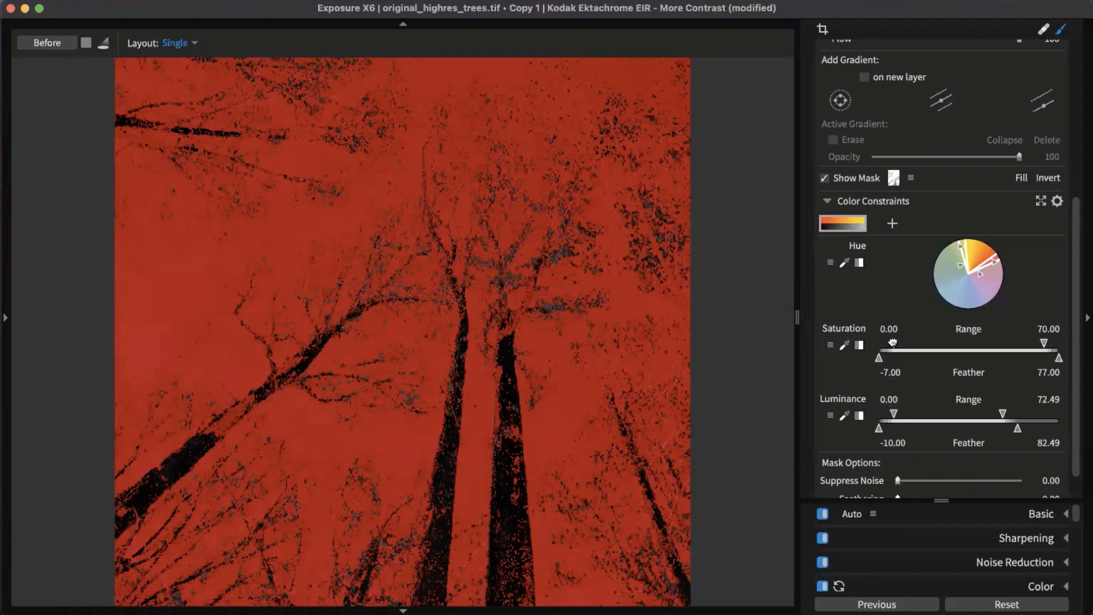
{"action": "mouse_move", "coordinate": [892, 343]}
{"action": "left_mouse_down"}
{"action": "mouse_move", "coordinate": [931, 342]}
{"action": "mouse_move", "coordinate": [894, 343]}
{"action": "left_mouse_up"}
{"action": "left_click_drag", "start_coordinate": [1043, 338], "coordinate": [958, 341]}
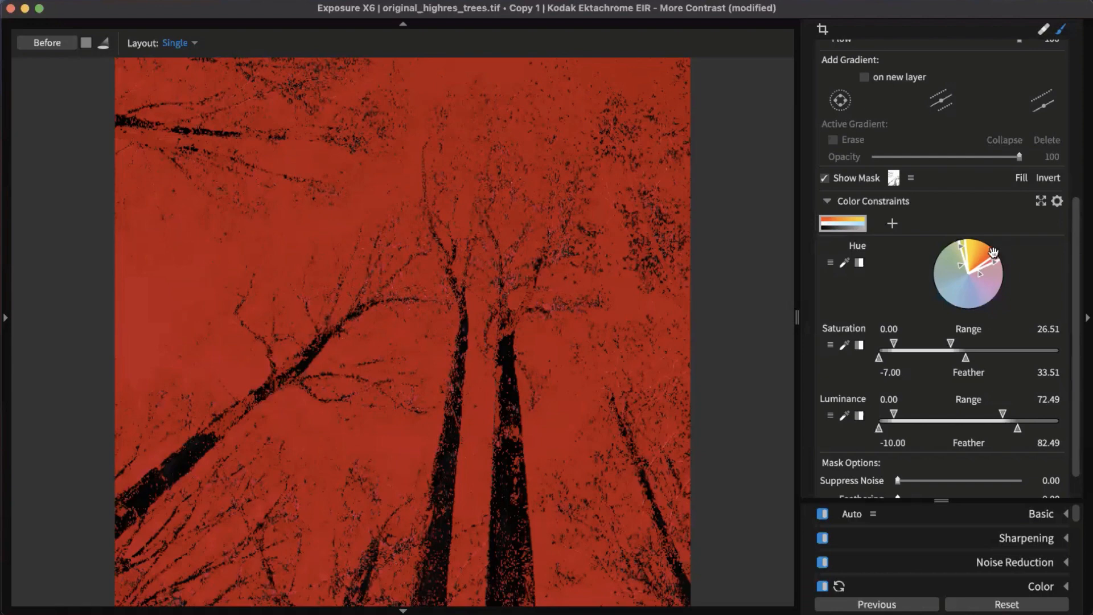
{"action": "mouse_move", "coordinate": [994, 258]}
{"action": "left_mouse_down"}
{"action": "mouse_move", "coordinate": [1008, 292]}
{"action": "mouse_move", "coordinate": [1012, 270]}
{"action": "left_mouse_up"}
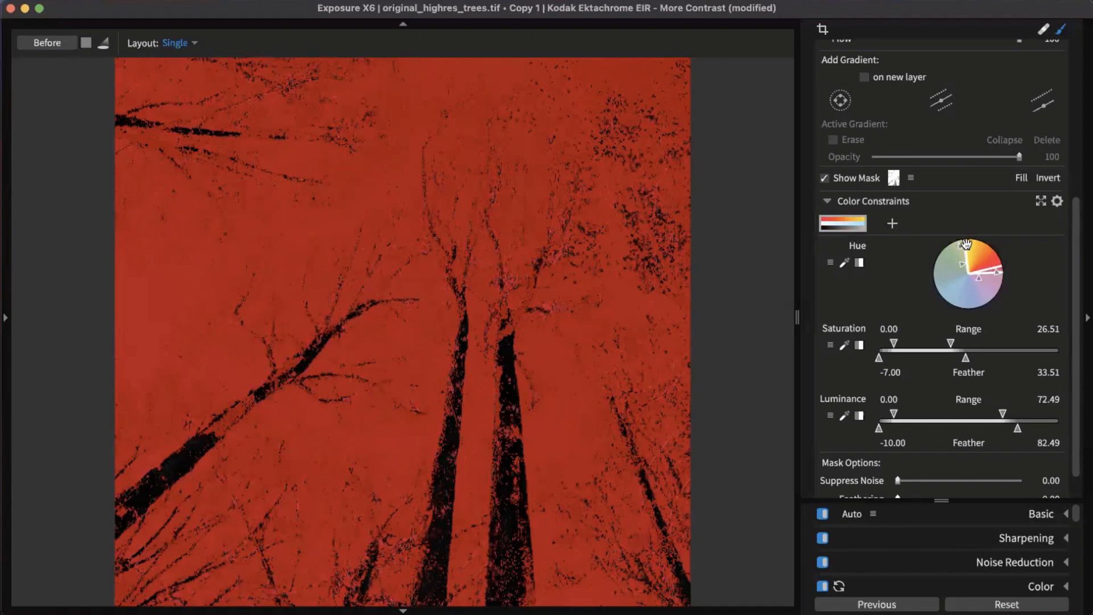
Step: Set the mask's noise suppression to 3.18 and feathering to 1.10, and hide the mask overlay
{"action": "mouse_move", "coordinate": [899, 481]}
{"action": "left_mouse_down"}
{"action": "mouse_move", "coordinate": [926, 480]}
{"action": "mouse_move", "coordinate": [903, 467]}
{"action": "mouse_move", "coordinate": [937, 448]}
{"action": "mouse_move", "coordinate": [911, 465]}
{"action": "left_mouse_up"}
{"action": "scroll", "coordinate": [940, 446], "scroll_direction": "down", "scroll_amount": 2}
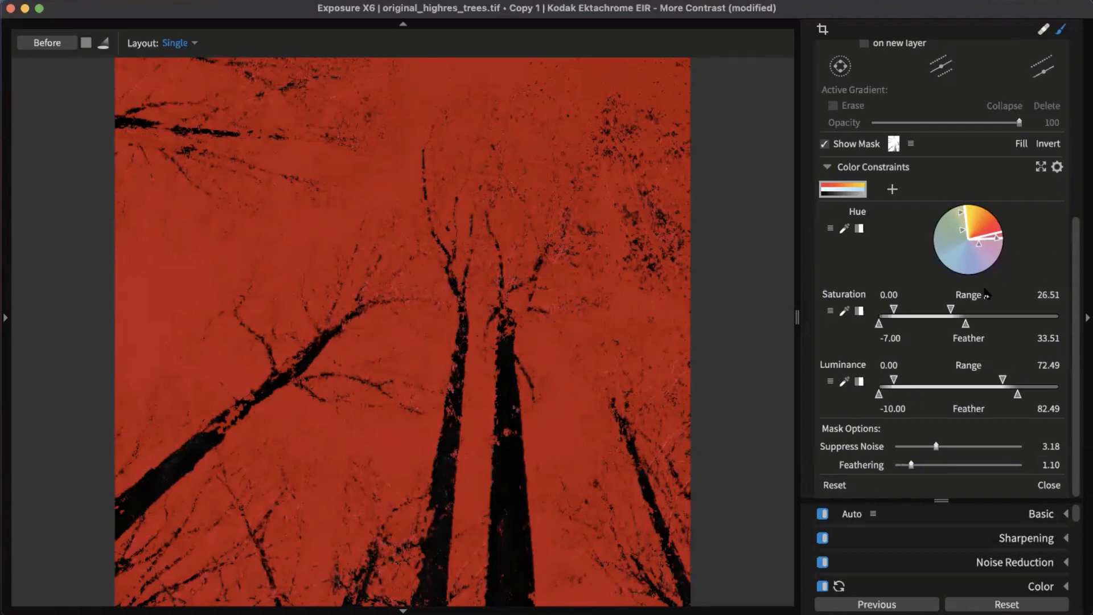
{"action": "scroll", "coordinate": [1031, 252], "scroll_direction": "up", "scroll_amount": 3}
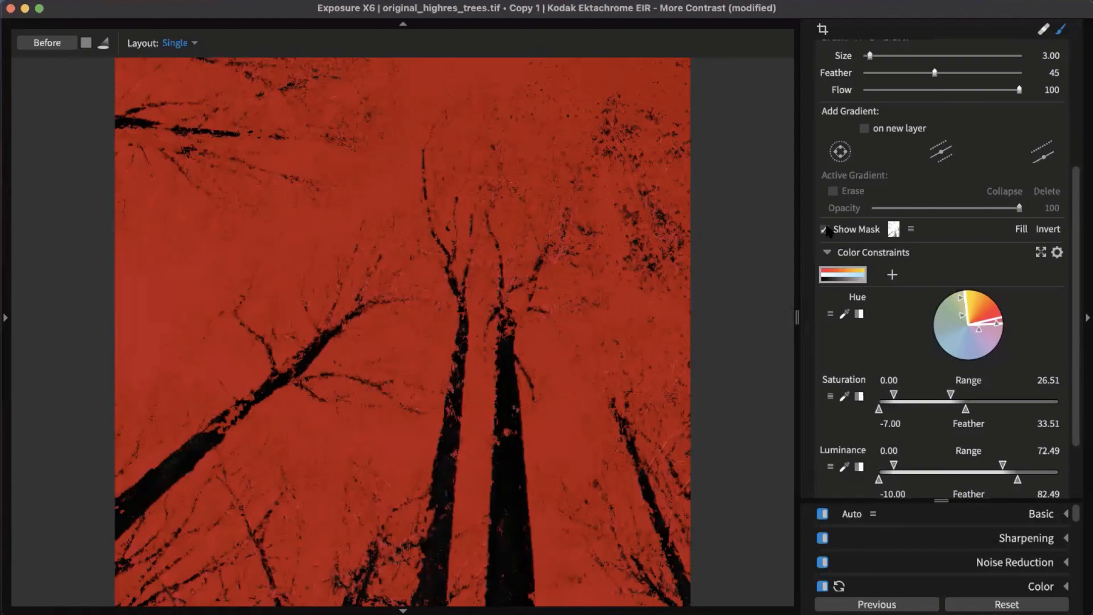
{"action": "left_click", "coordinate": [824, 230]}
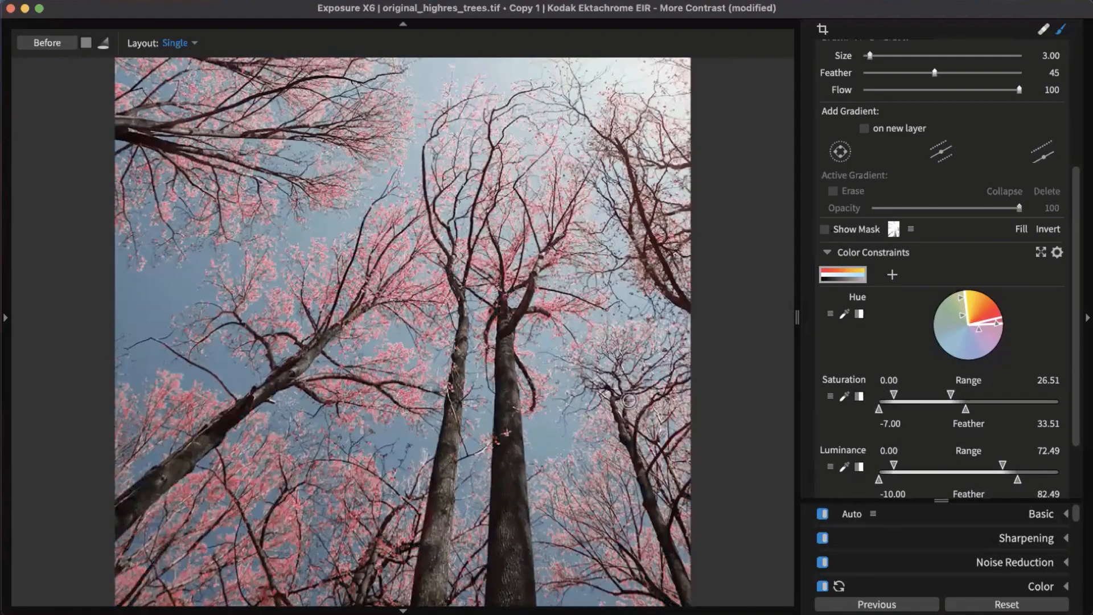
Step: Finish editing the infrared layer's mask and reopen the trees copy from the thumbnail grid to see the whole photo
{"action": "scroll", "coordinate": [965, 244], "scroll_direction": "up", "scroll_amount": 5}
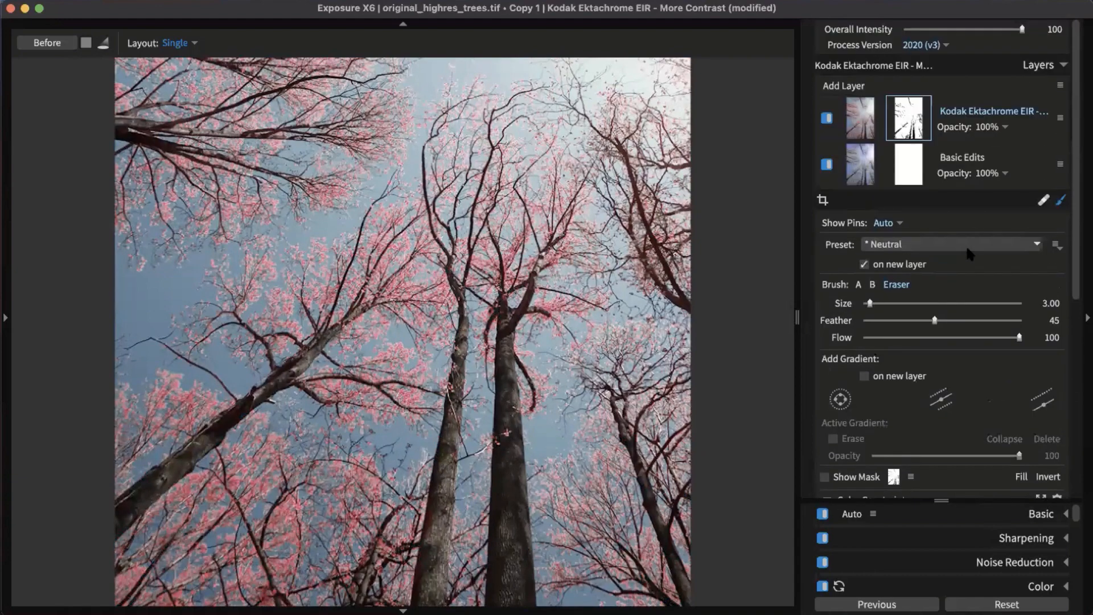
{"action": "left_click", "coordinate": [901, 117]}
{"action": "key", "text": "["}
{"action": "key", "text": "g"}
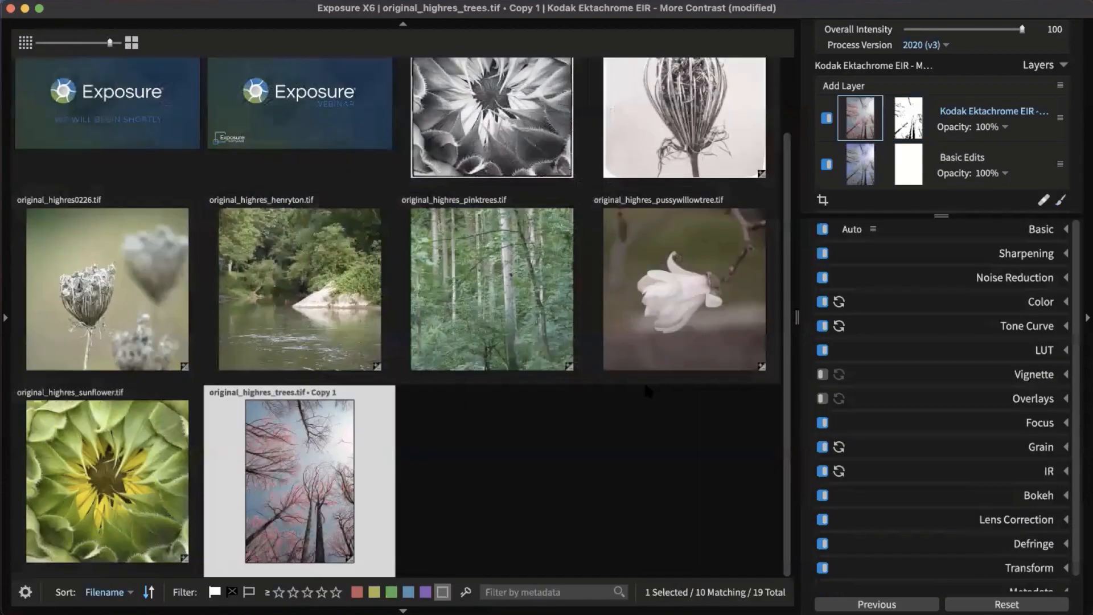
{"action": "double_click", "coordinate": [312, 515]}
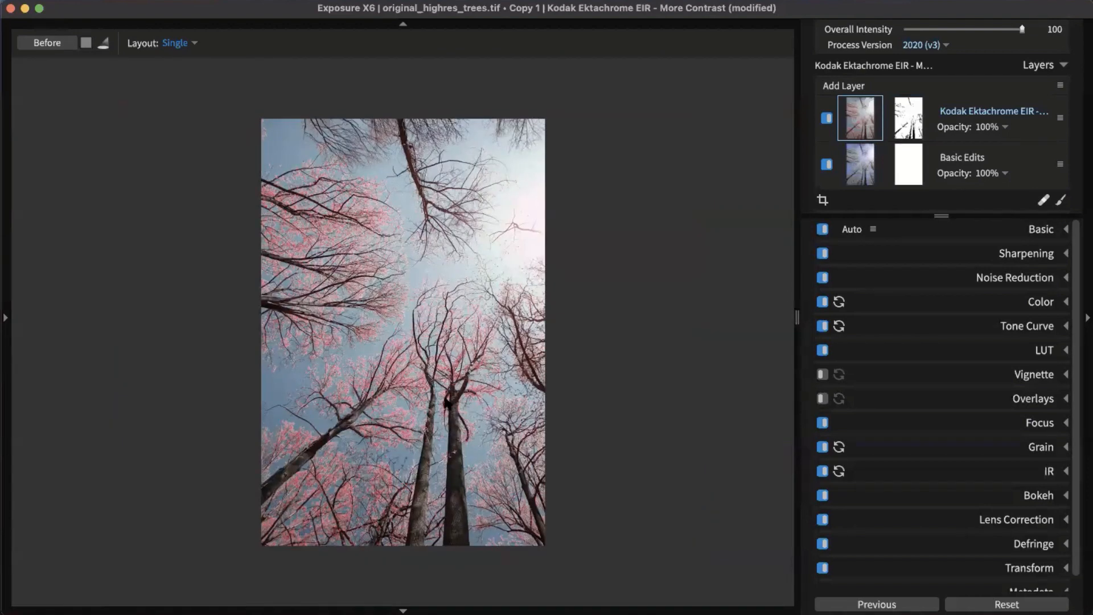
Step: Compare the whole masked infrared trees photo with its original several times and return to the edited version
{"action": "key", "text": "backslash"}
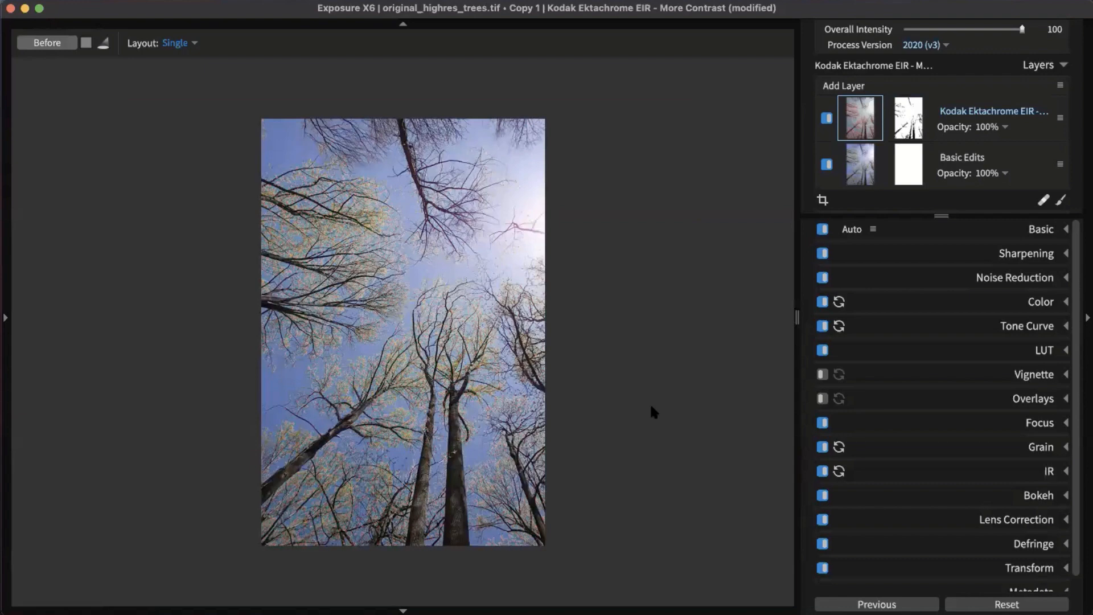
{"action": "key", "text": "backslash"}
{"action": "key", "text": "backslash"}
{"action": "key", "text": "backslash"}
{"action": "key", "text": "backslash"}
{"action": "key", "text": "backslash"}
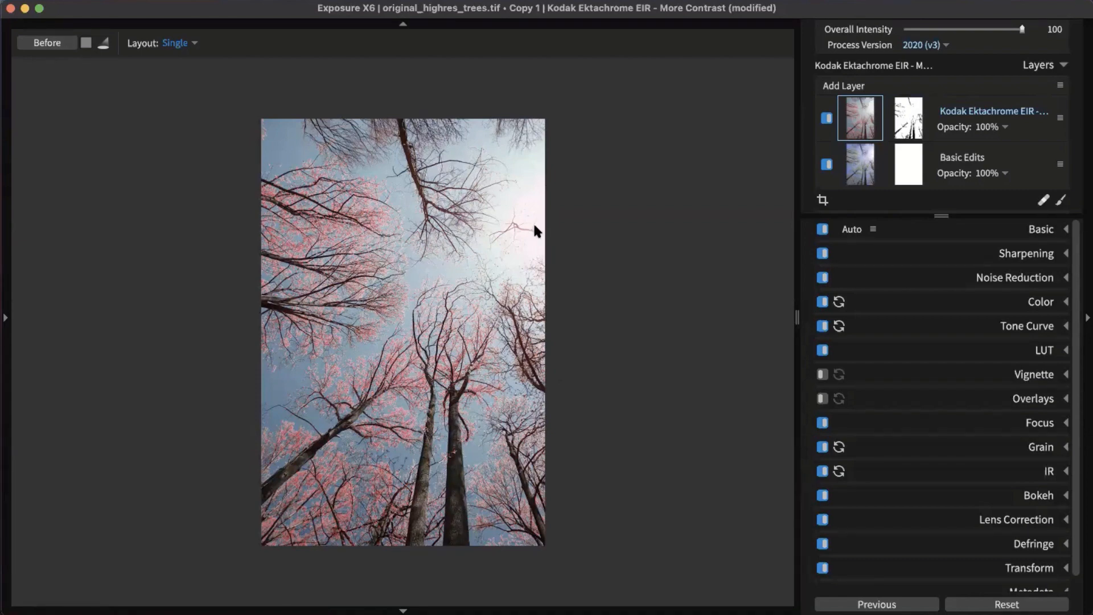
{"action": "key", "text": "backslash"}
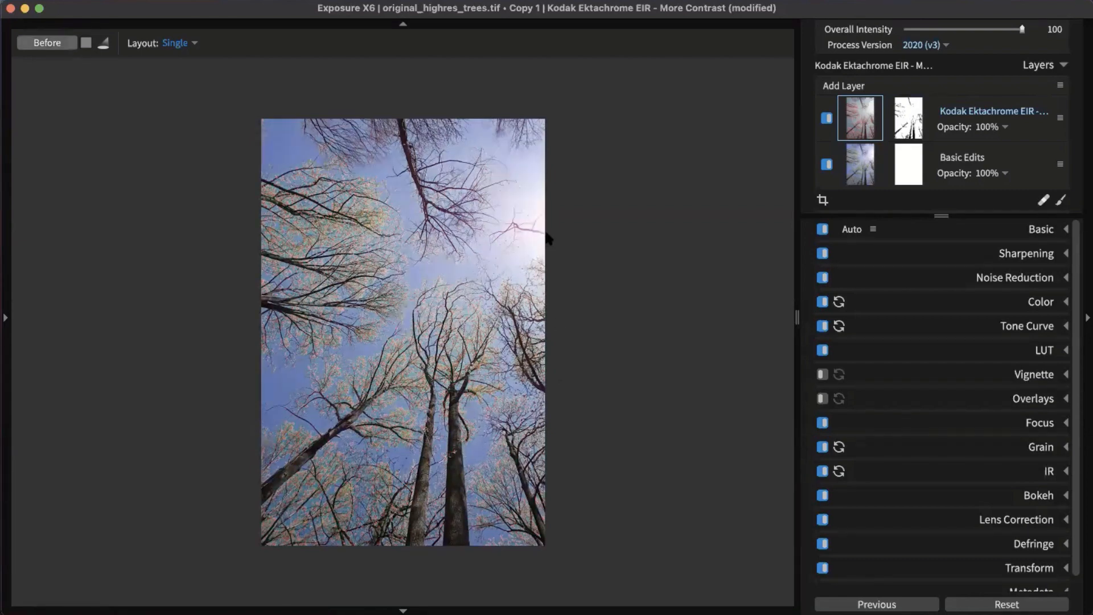
{"action": "key", "text": "backslash"}
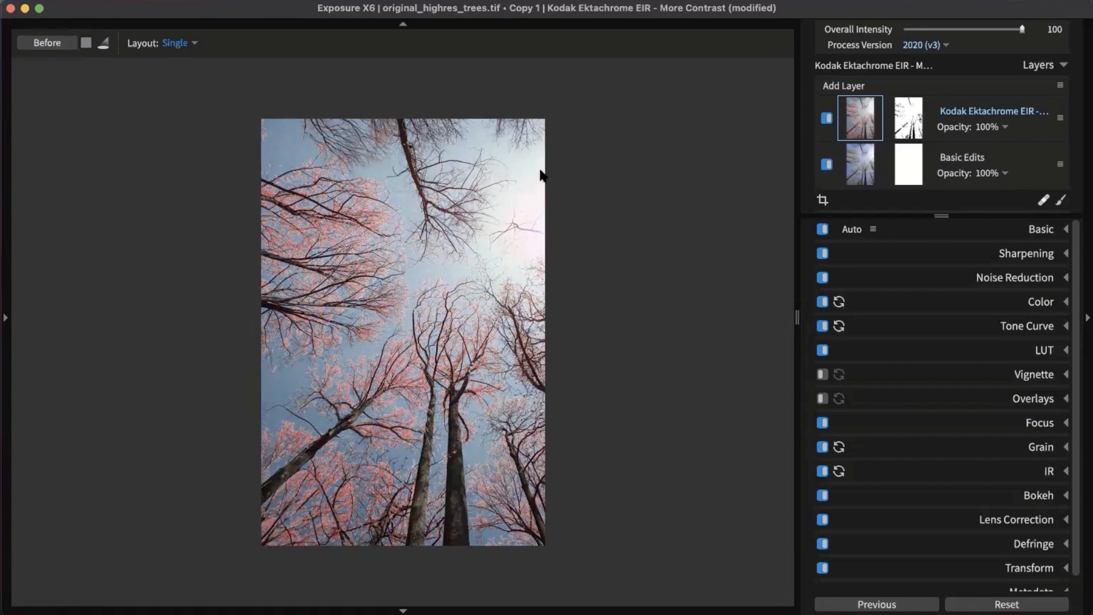
Step: Add a new layer above the Kodak Ektachrome EIR layer and enable a Light Effect overlay on it
{"action": "scroll", "coordinate": [600, 145], "scroll_direction": "down", "scroll_amount": 1}
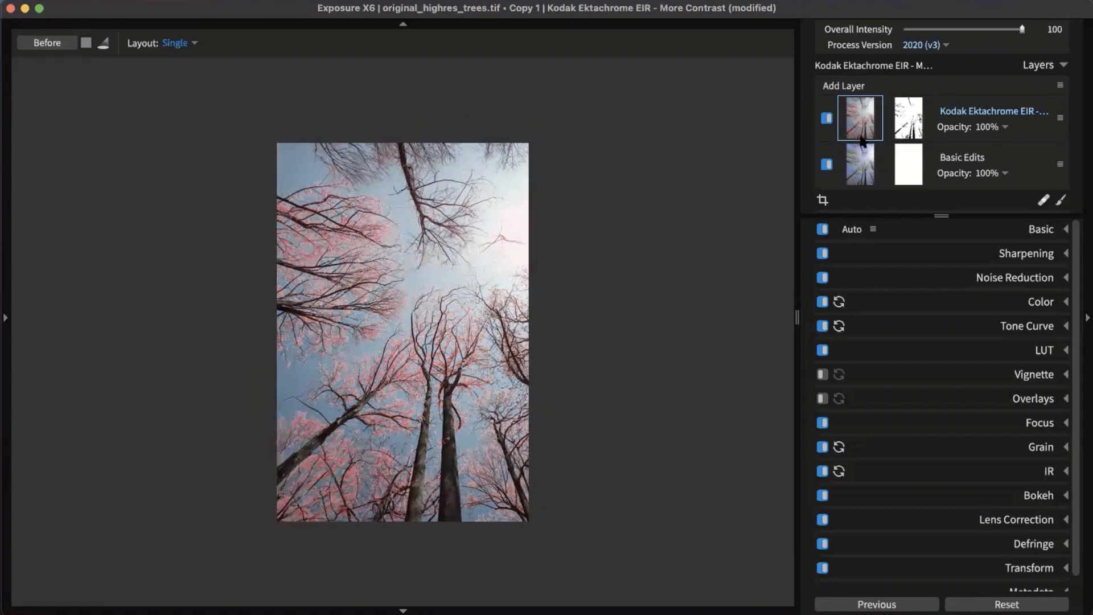
{"action": "left_click", "coordinate": [847, 89]}
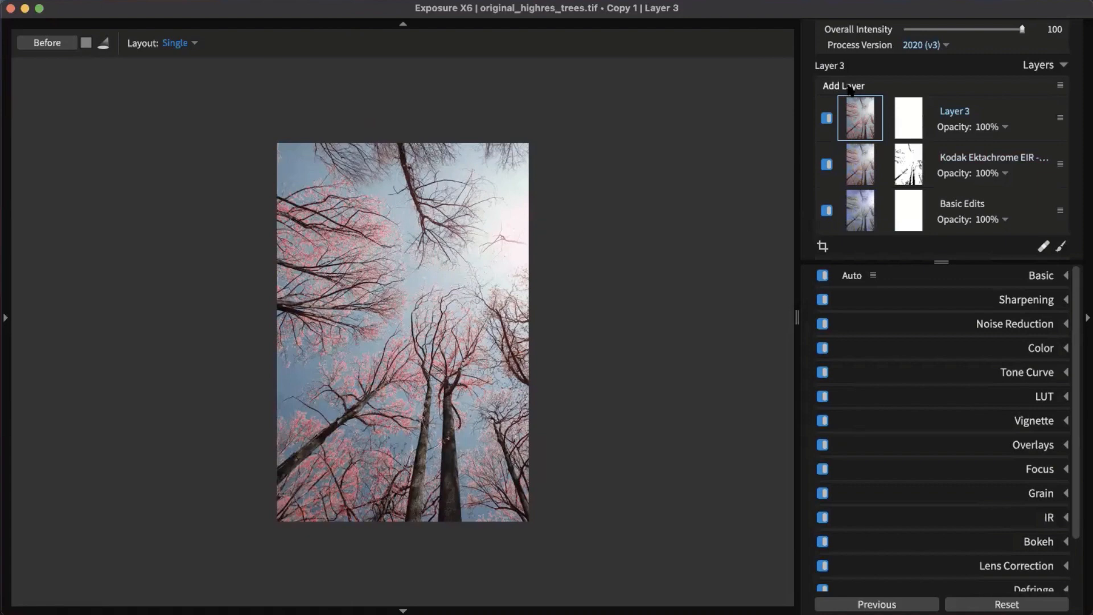
{"action": "left_click", "coordinate": [1032, 447]}
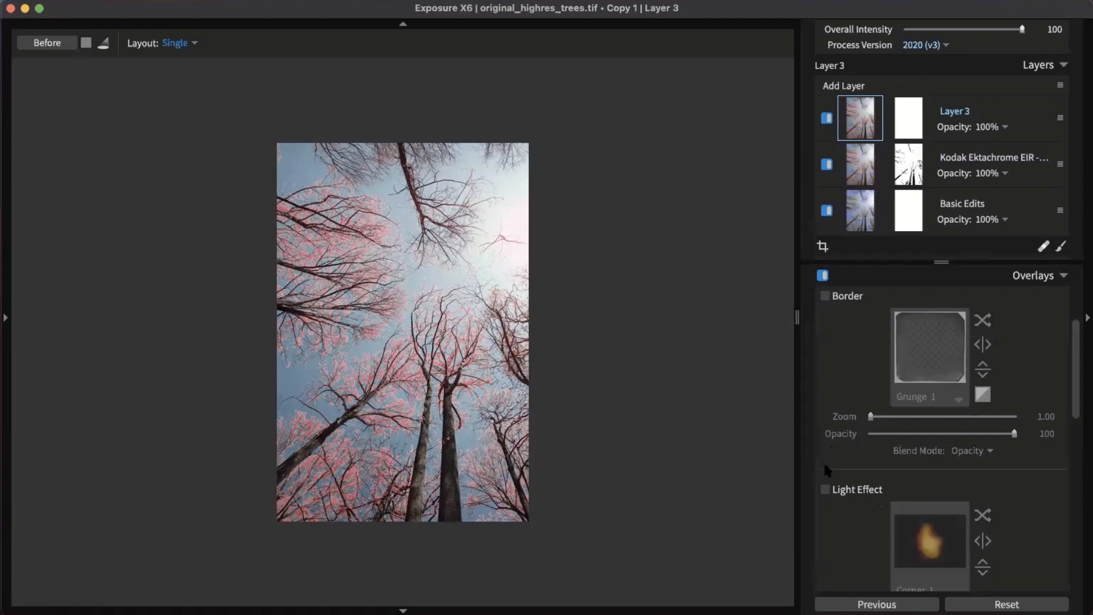
{"action": "left_click", "coordinate": [824, 489]}
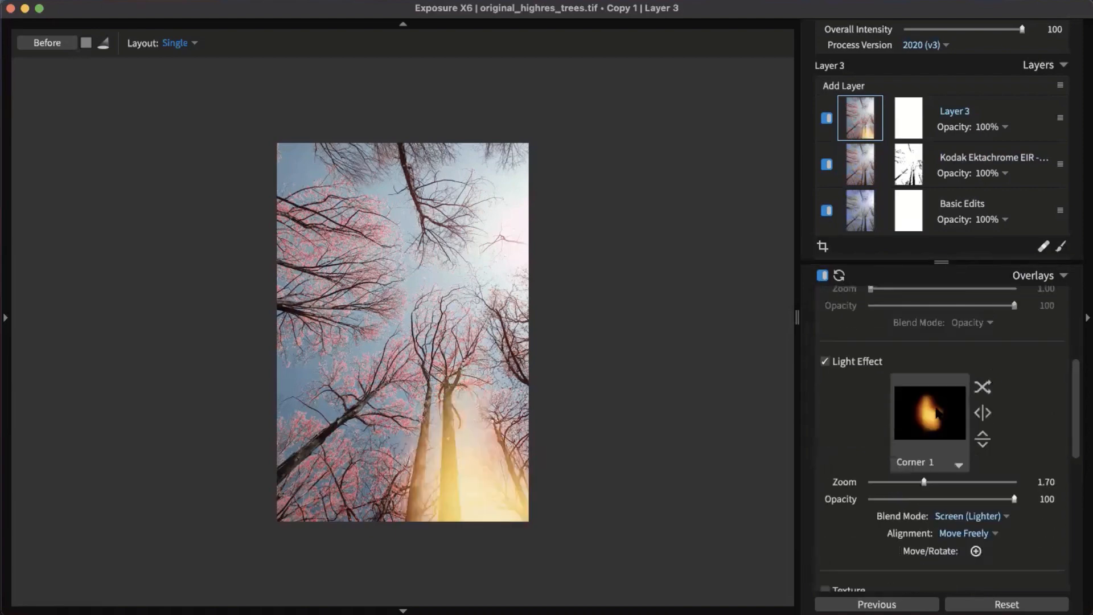
Step: Try the Corner 5 and Corner 2 light effects on the trees
{"action": "left_click", "coordinate": [938, 419]}
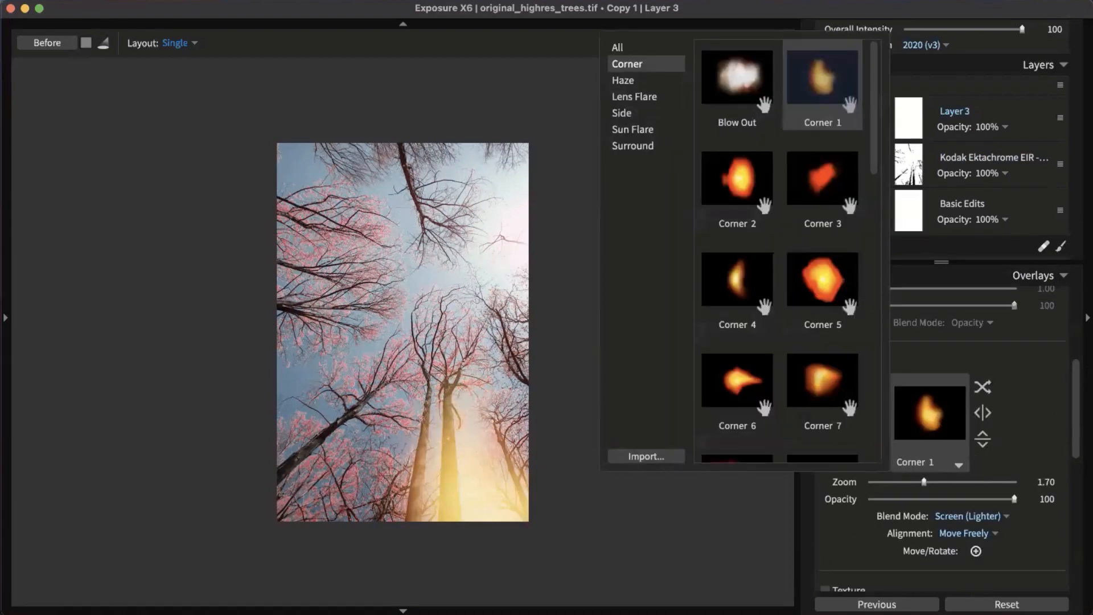
{"action": "left_click", "coordinate": [822, 279]}
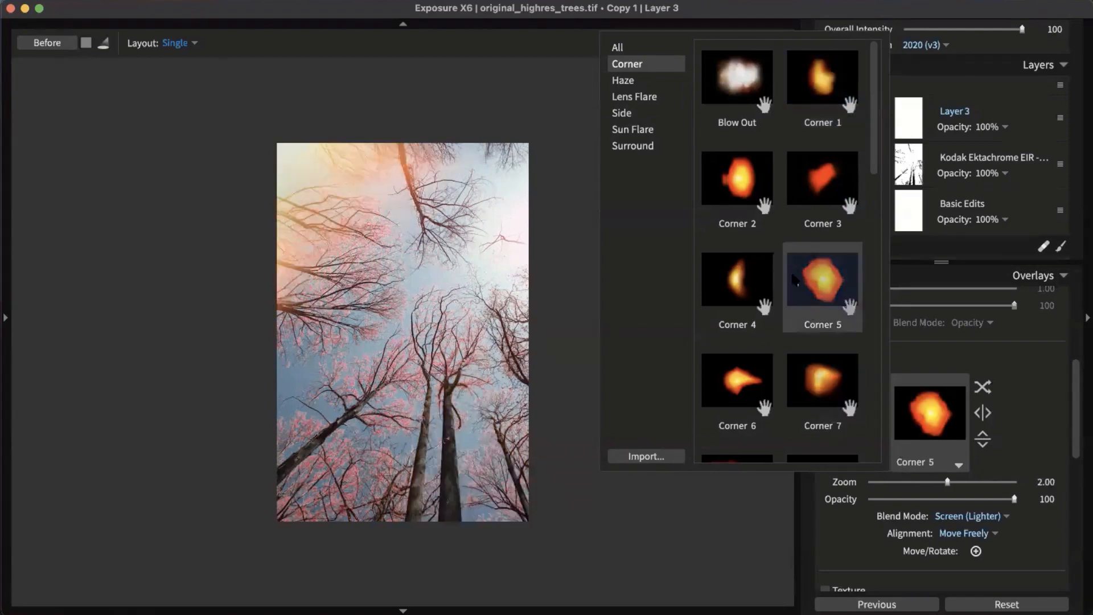
{"action": "left_click", "coordinate": [736, 178]}
Step: Preview the Dazzle Cool lens flare and apply the Dazzle Stained lens flare to the new layer instead
{"action": "left_click", "coordinate": [655, 98]}
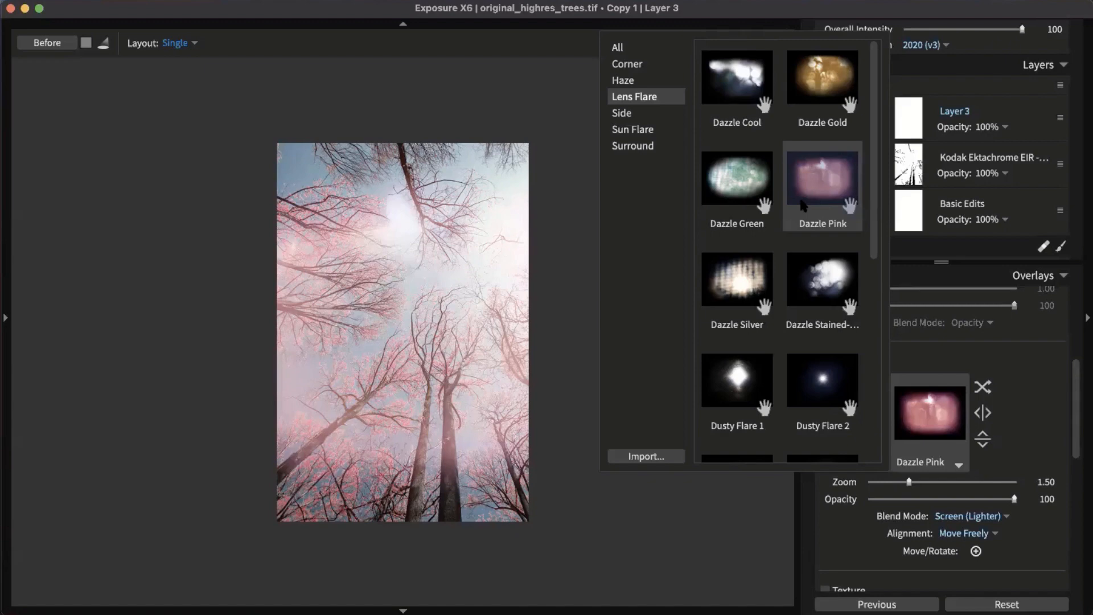
{"action": "left_click", "coordinate": [737, 80]}
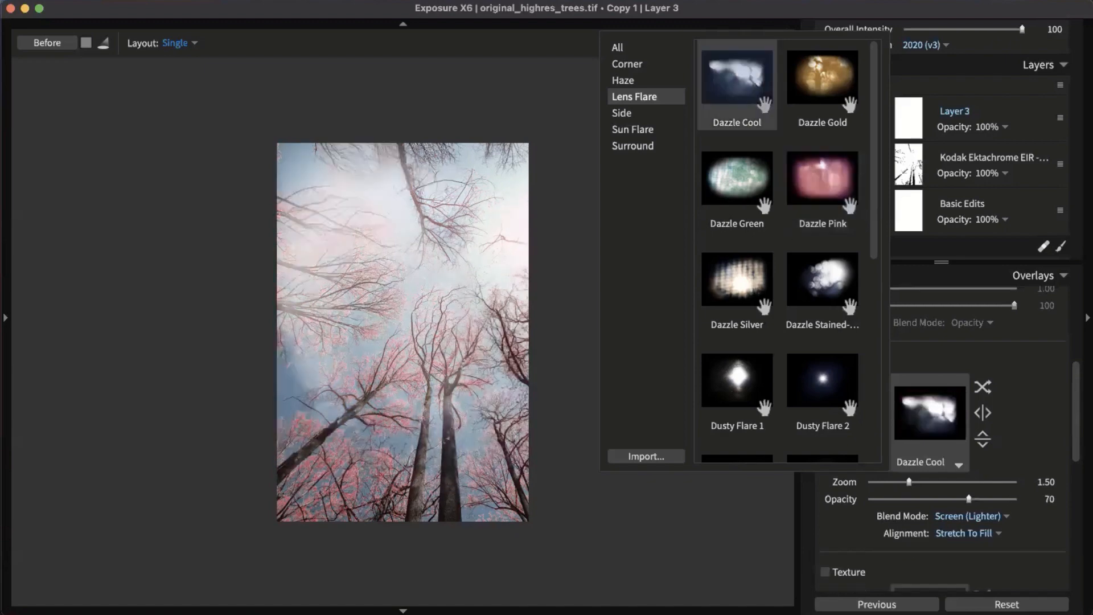
{"action": "left_click", "coordinate": [829, 282]}
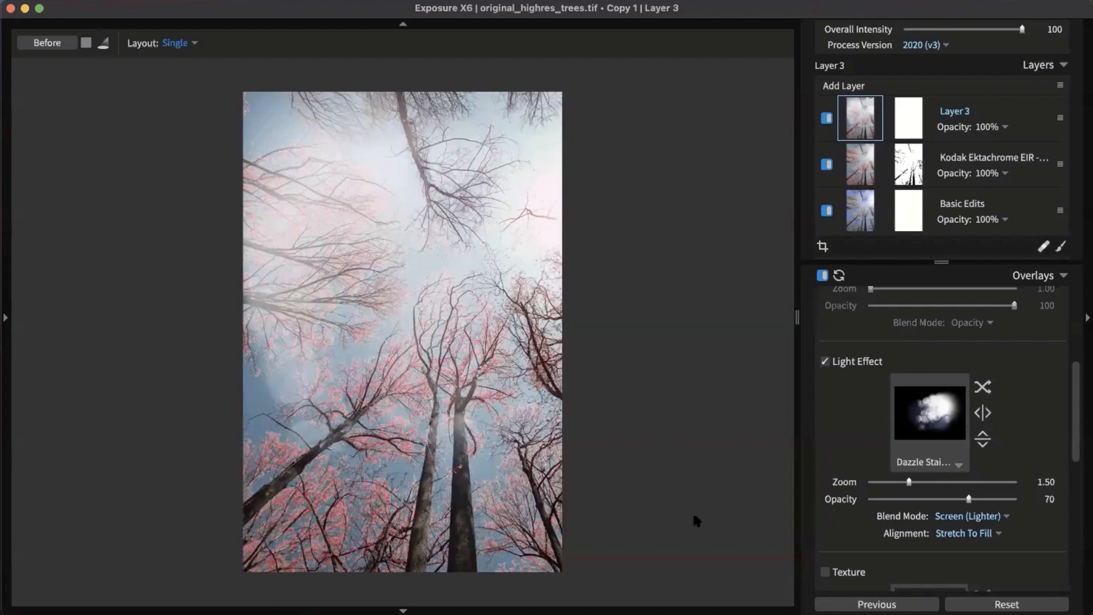
Step: Use the Dazzle Cool light effect with Move Freely alignment, raise its opacity to 100 and rotate it slightly over the trees
{"action": "left_click", "coordinate": [989, 534]}
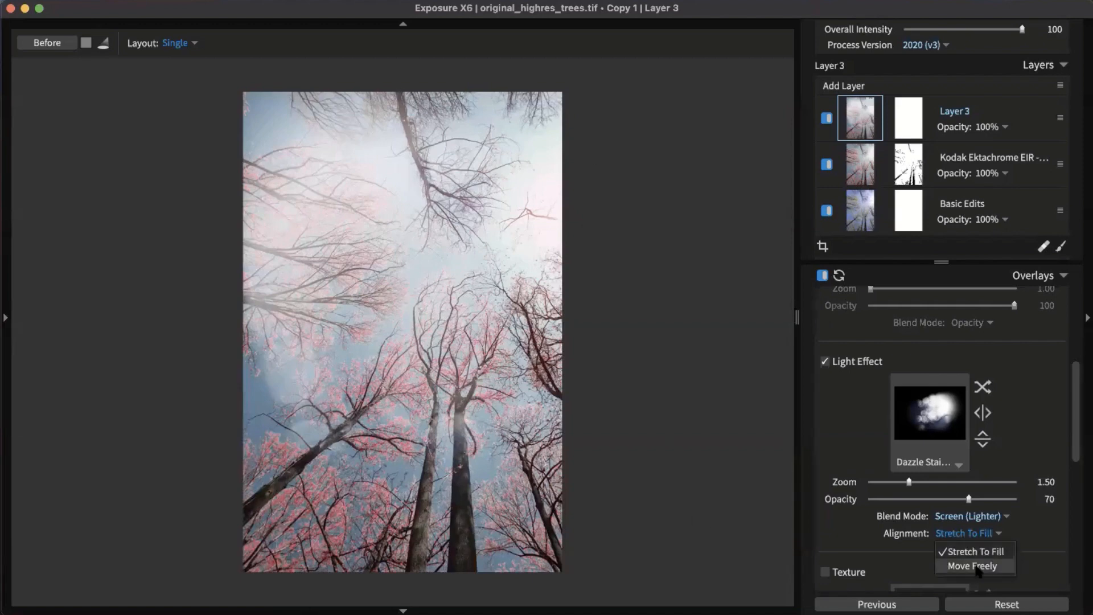
{"action": "left_click", "coordinate": [975, 566]}
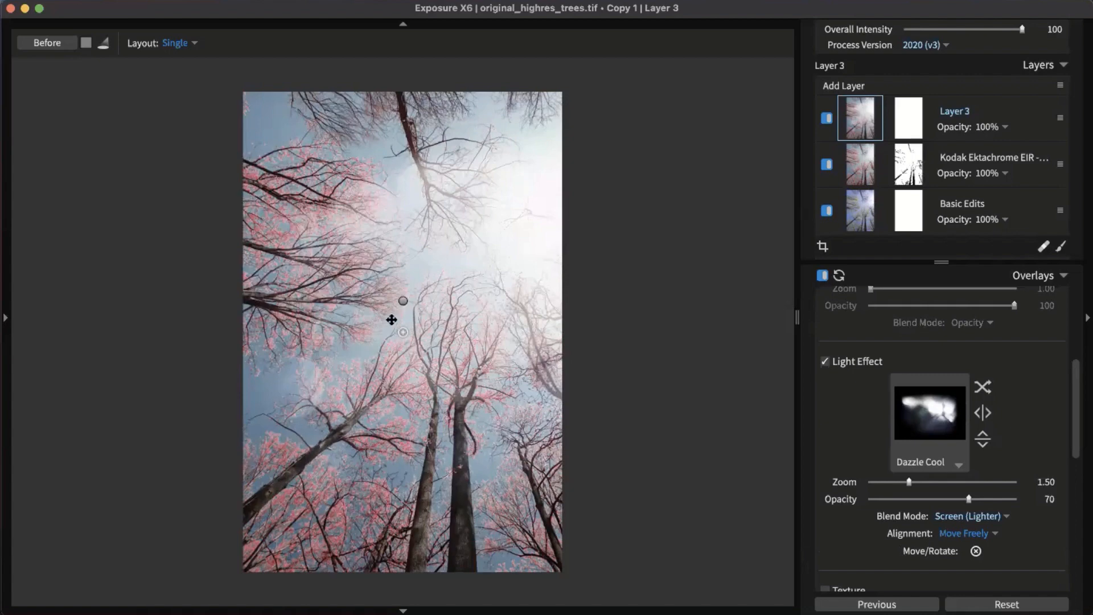
{"action": "left_click", "coordinate": [1014, 499]}
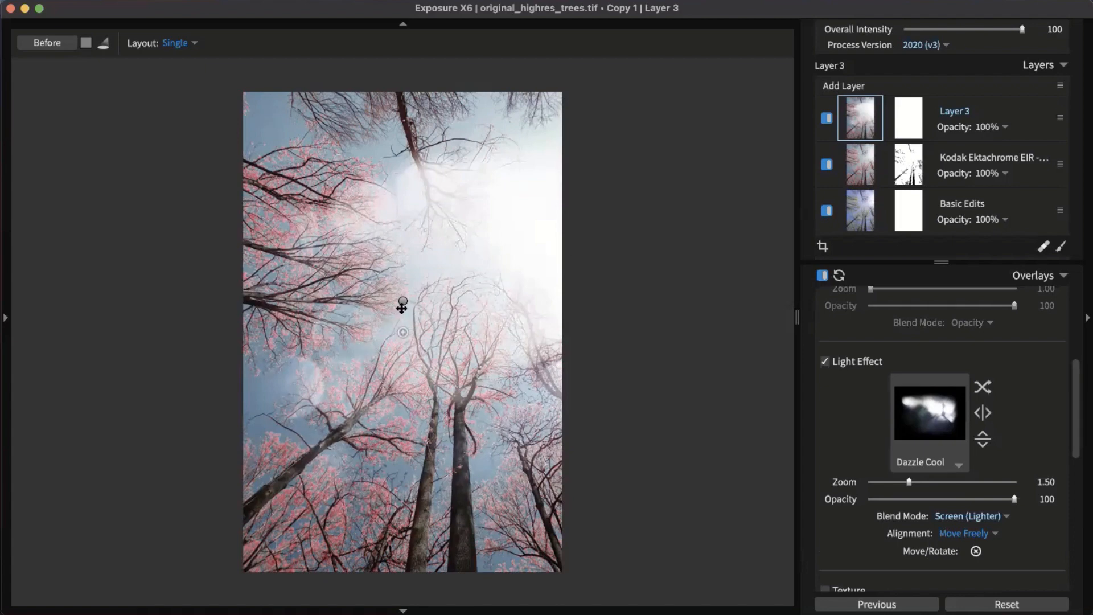
{"action": "left_click_drag", "start_coordinate": [405, 304], "coordinate": [407, 303]}
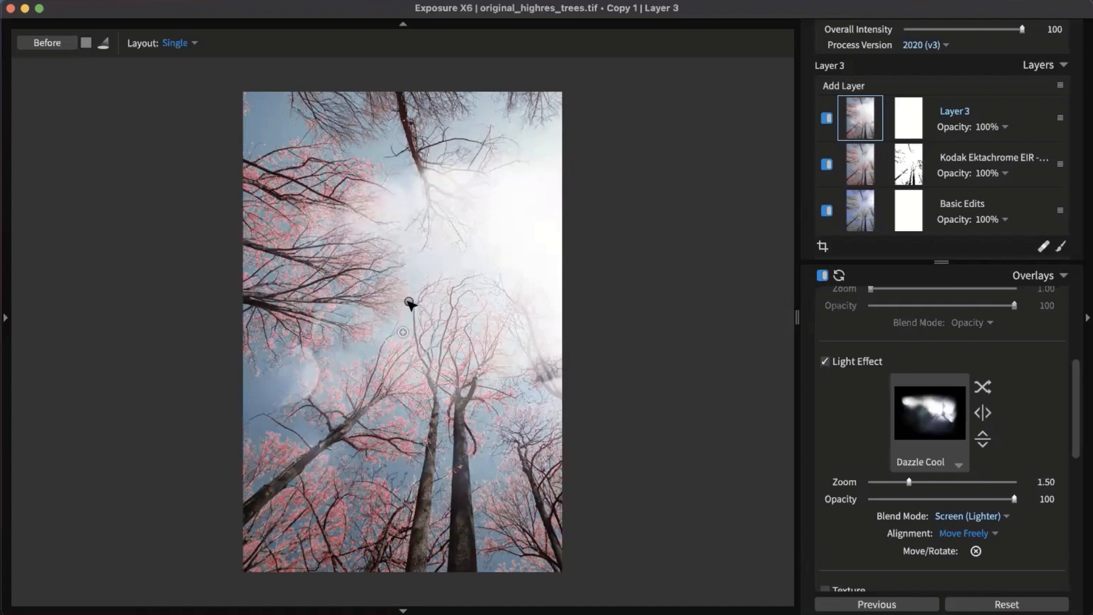
{"action": "left_click_drag", "start_coordinate": [409, 302], "coordinate": [405, 302]}
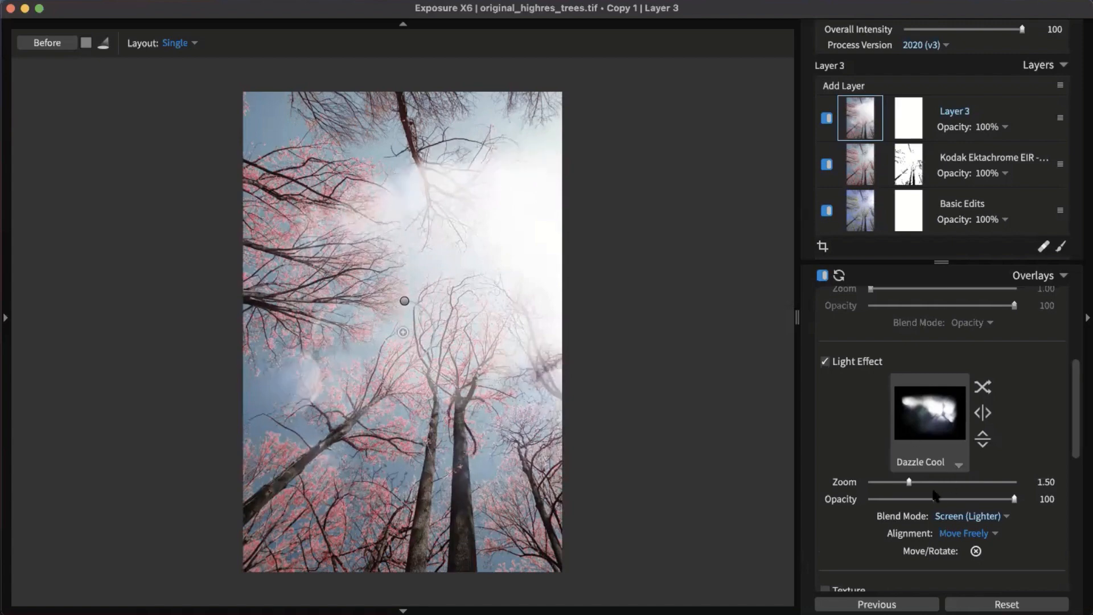
Step: Zoom the light effect to 2.19, move it up and right on the trees, and lower its opacity to 25
{"action": "left_click_drag", "start_coordinate": [908, 481], "coordinate": [962, 486]}
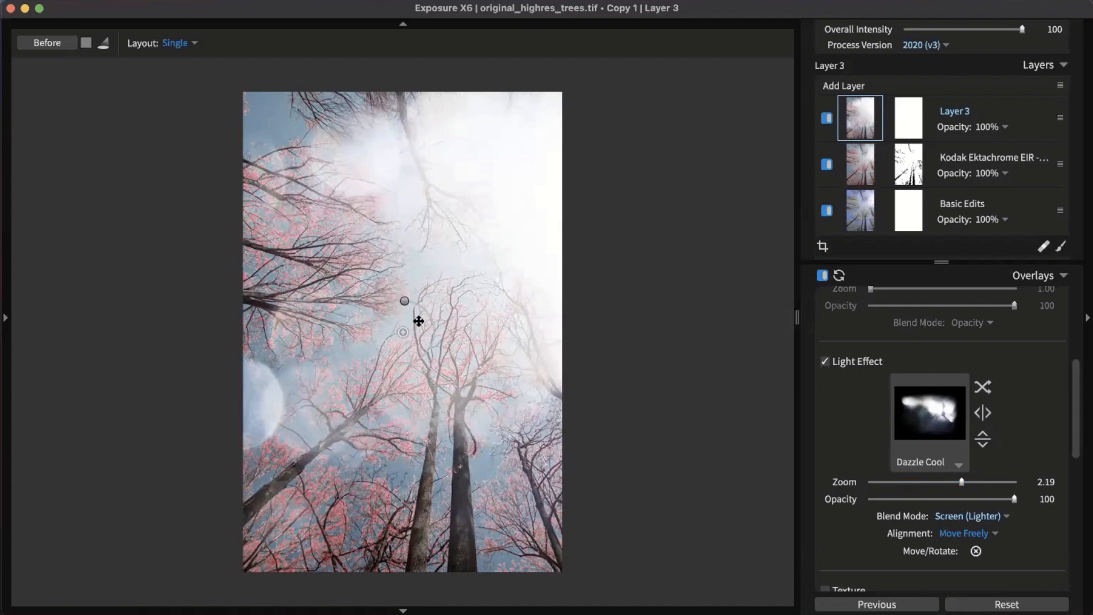
{"action": "left_click_drag", "start_coordinate": [418, 321], "coordinate": [454, 305]}
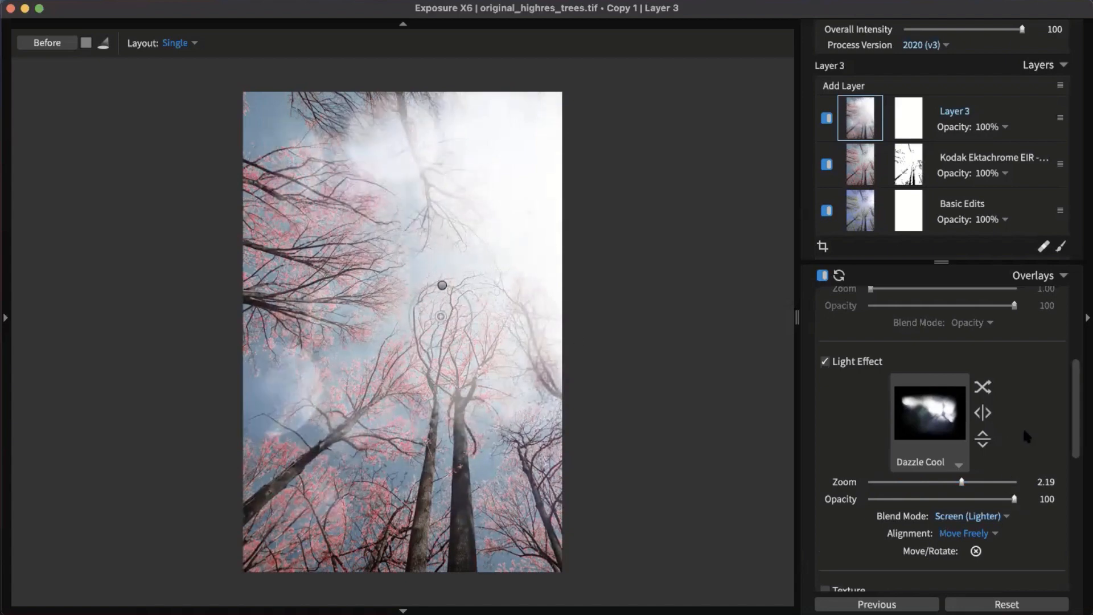
{"action": "left_click_drag", "start_coordinate": [1014, 499], "coordinate": [904, 500]}
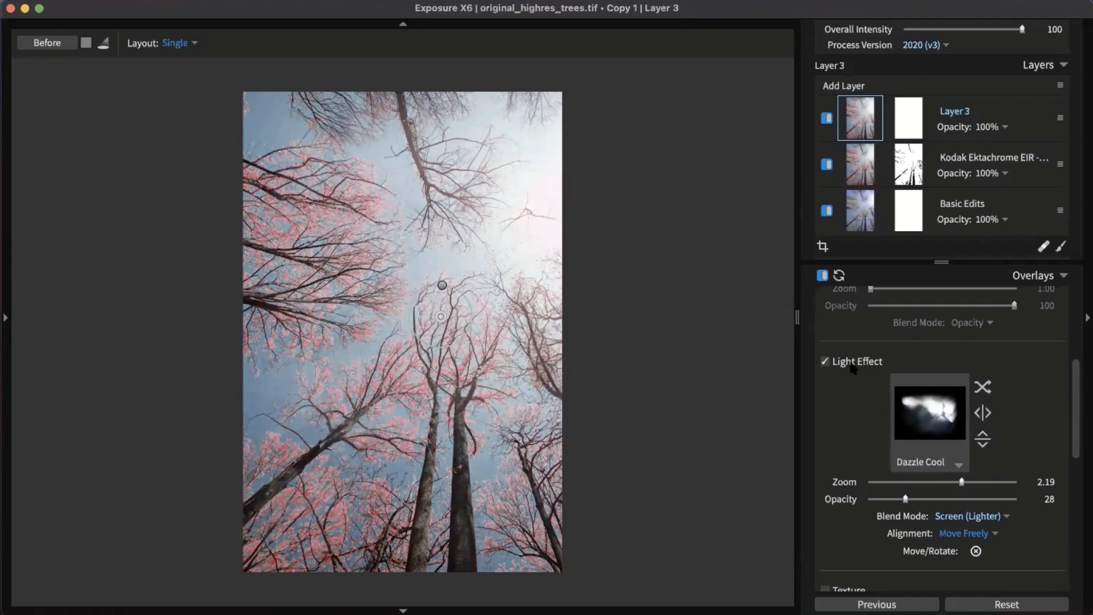
{"action": "left_click_drag", "start_coordinate": [905, 499], "coordinate": [900, 501]}
Step: Compare the trees with and without the light effect, leaving the effect enabled
{"action": "left_click", "coordinate": [824, 361]}
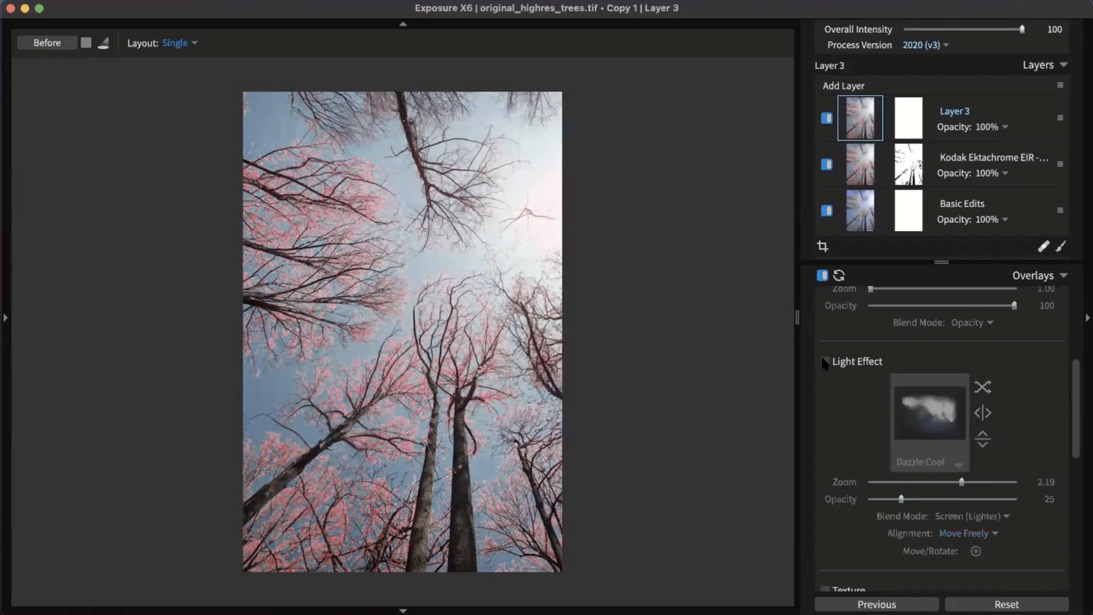
{"action": "left_click", "coordinate": [824, 362]}
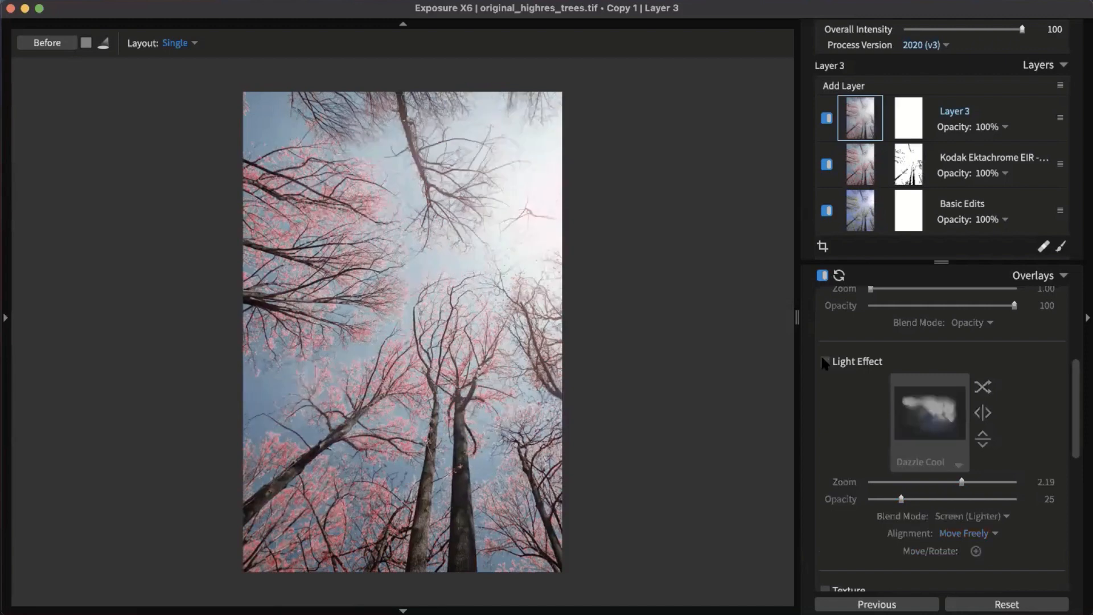
{"action": "left_click", "coordinate": [825, 361]}
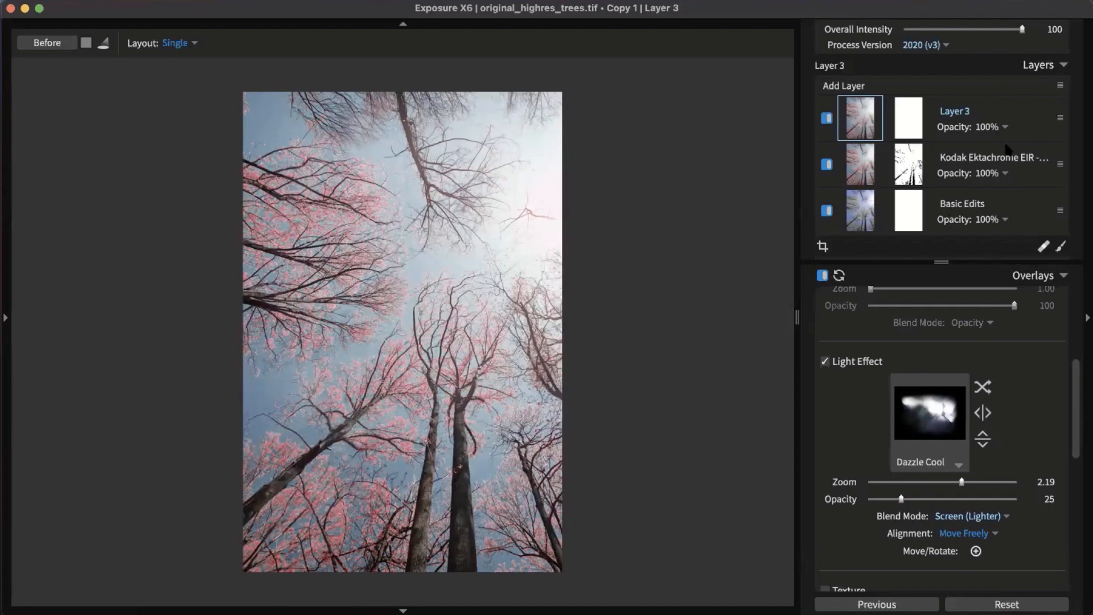
Step: Select the trees photo's Kodak Ektachrome EIR layer, return to the photo grid and open original_highres_pinktrees.tif for editing
{"action": "left_click", "coordinate": [1005, 162]}
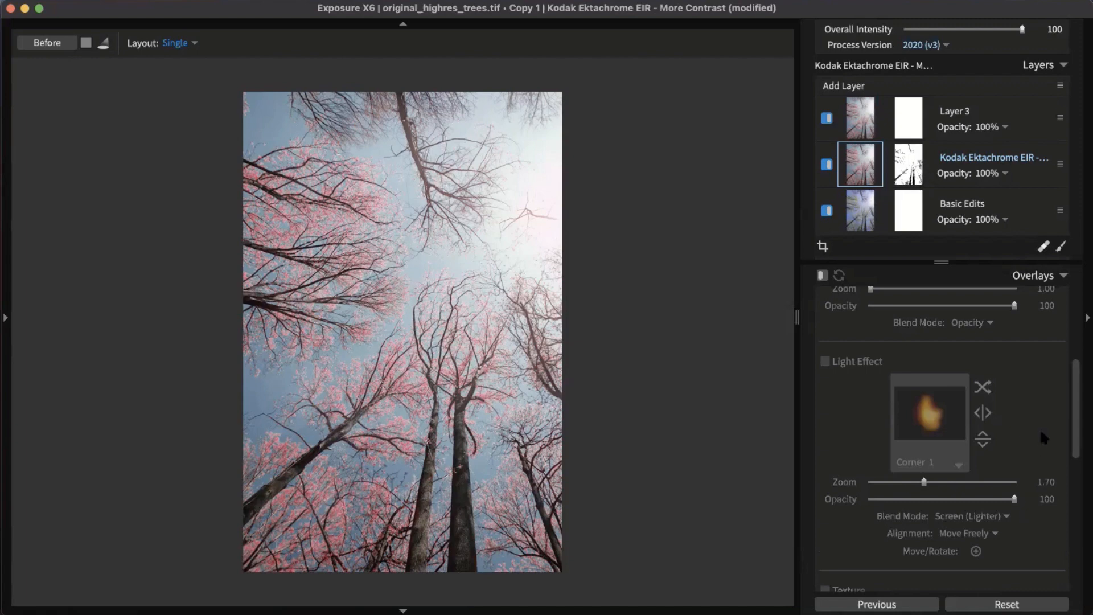
{"action": "scroll", "coordinate": [1028, 277], "scroll_direction": "down", "scroll_amount": 3}
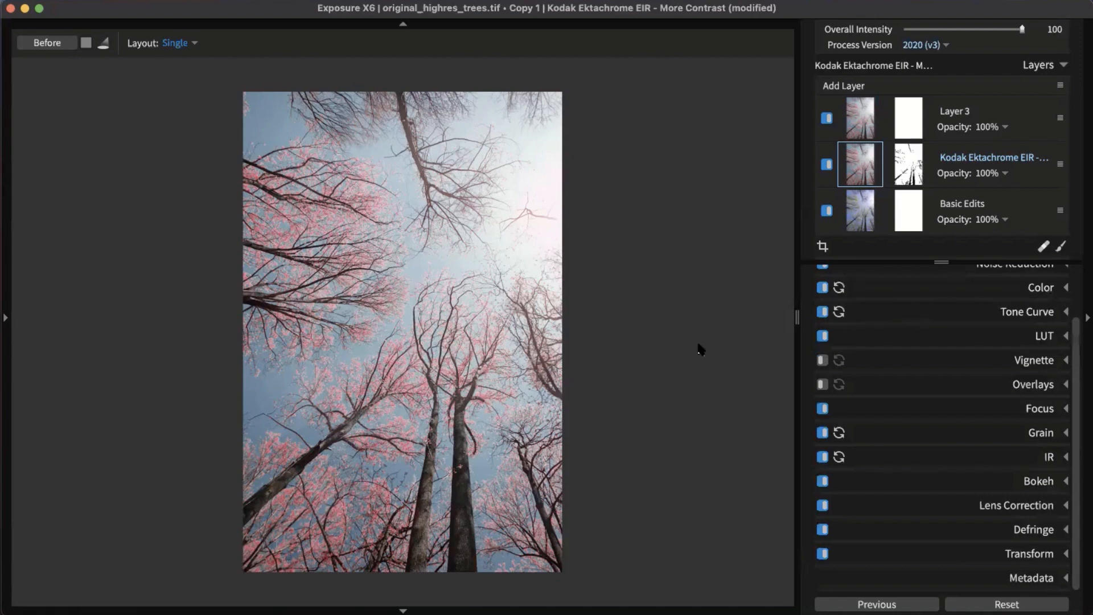
{"action": "key", "text": "g"}
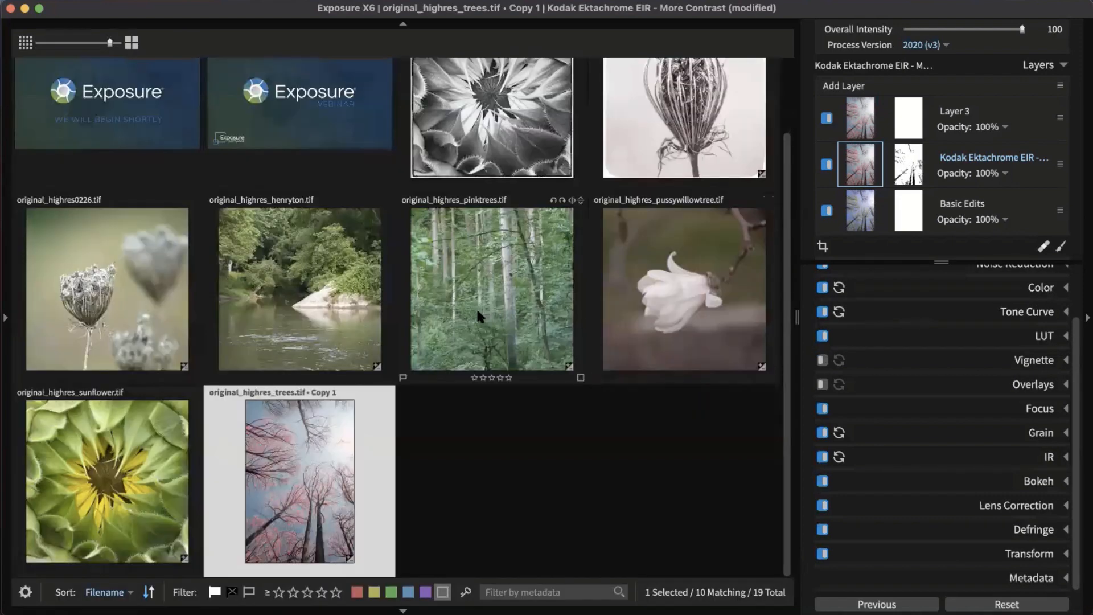
{"action": "double_click", "coordinate": [477, 312]}
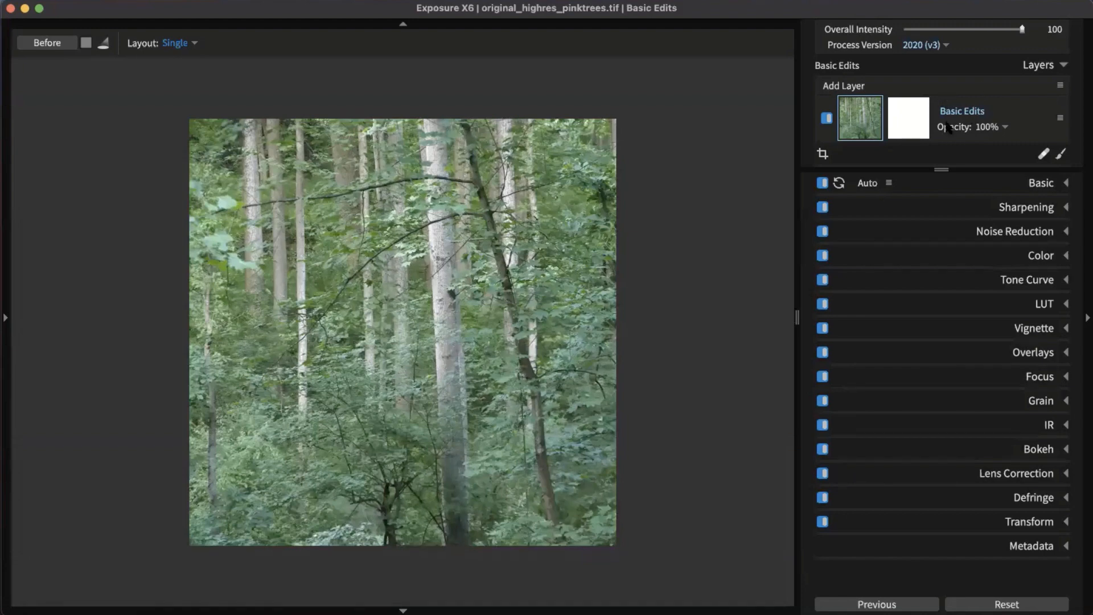
Step: Add the Color Infrared preset Kodak Ektachrome EIR - More Contrast as a new layer above Basic Edits on the forest photo
{"action": "left_click", "coordinate": [11, 275]}
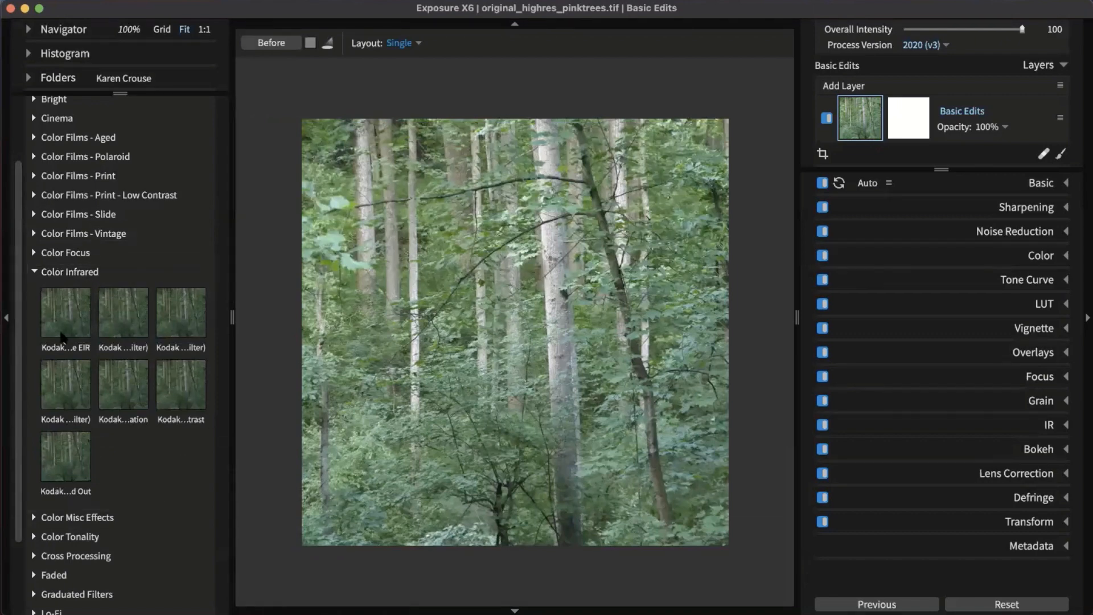
{"action": "left_click", "coordinate": [34, 273]}
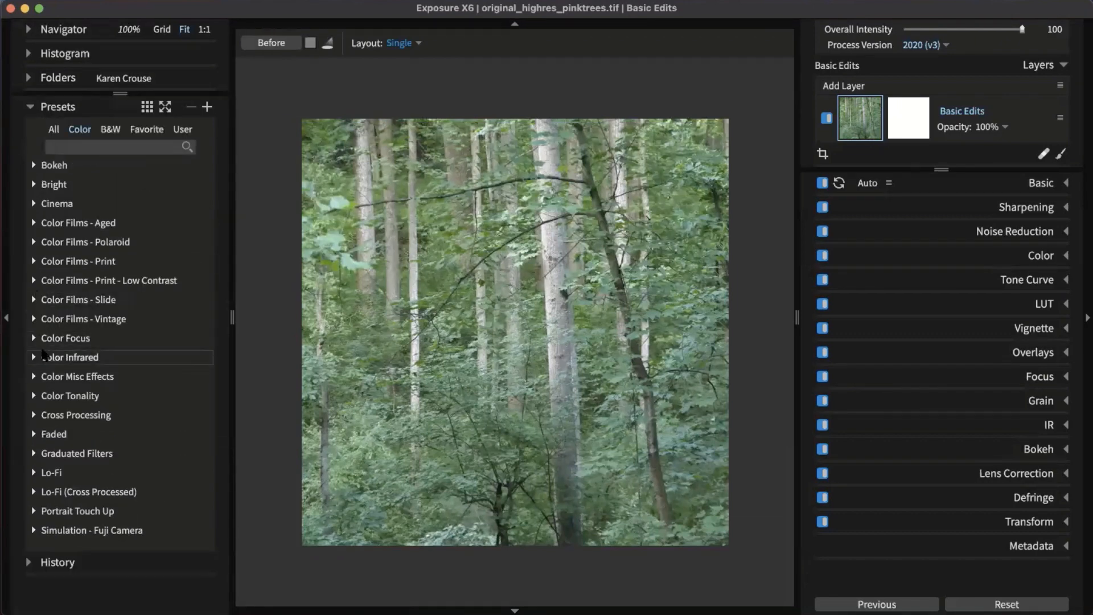
{"action": "scroll", "coordinate": [148, 196], "scroll_direction": "down", "scroll_amount": 3}
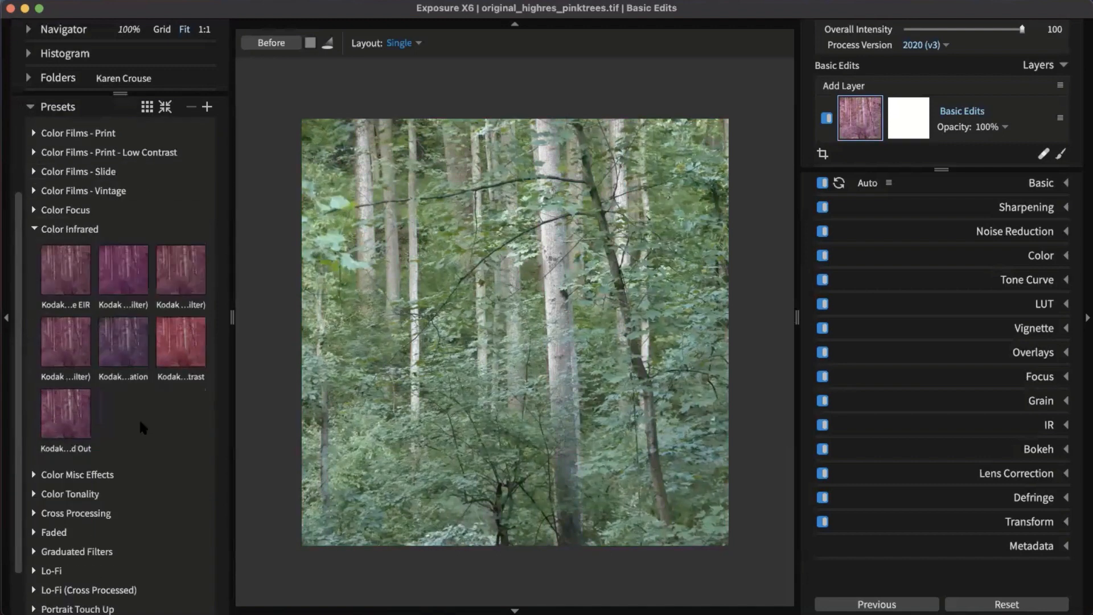
{"action": "left_click", "coordinate": [169, 343]}
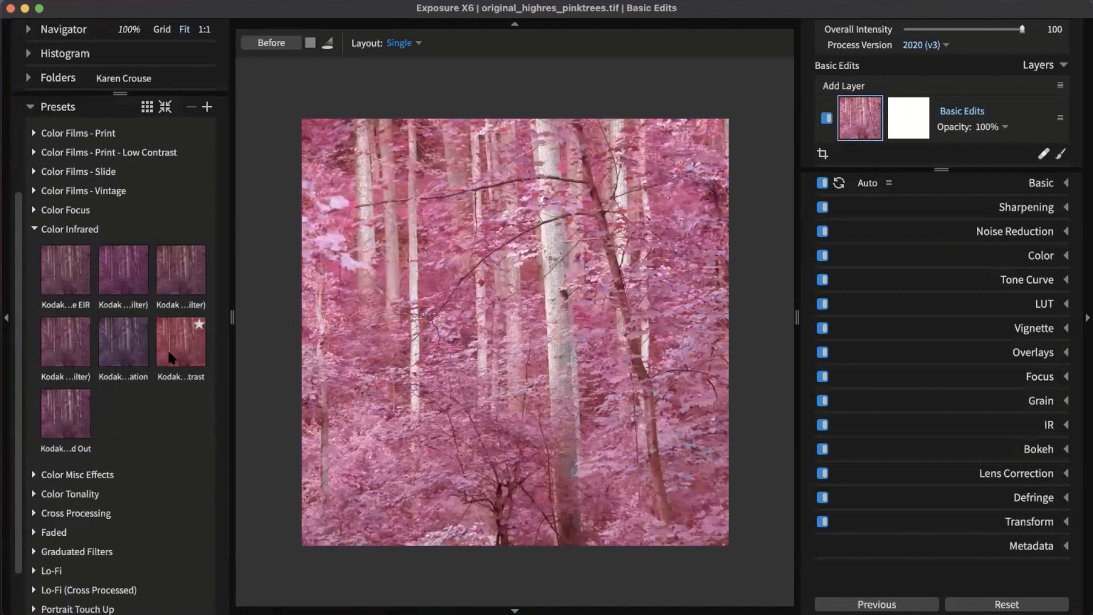
{"action": "left_click_drag", "start_coordinate": [171, 349], "coordinate": [841, 86]}
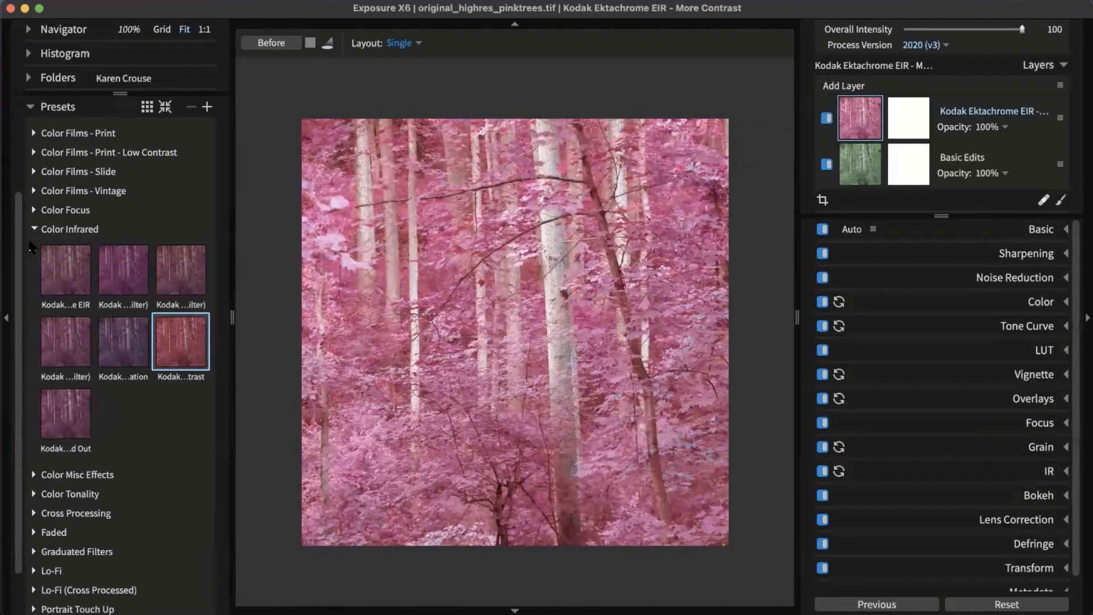
{"action": "left_click", "coordinate": [40, 229]}
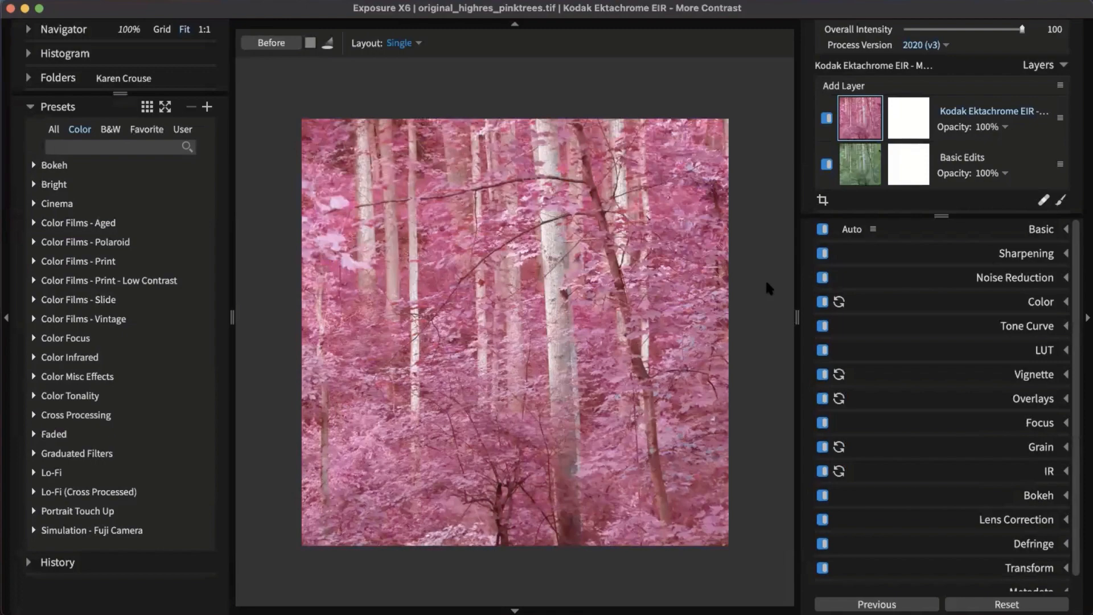
Step: Inspect the forest trunks up close and compare the photo with and without the infrared layer
{"action": "scroll", "coordinate": [592, 392], "scroll_direction": "up", "scroll_amount": 5}
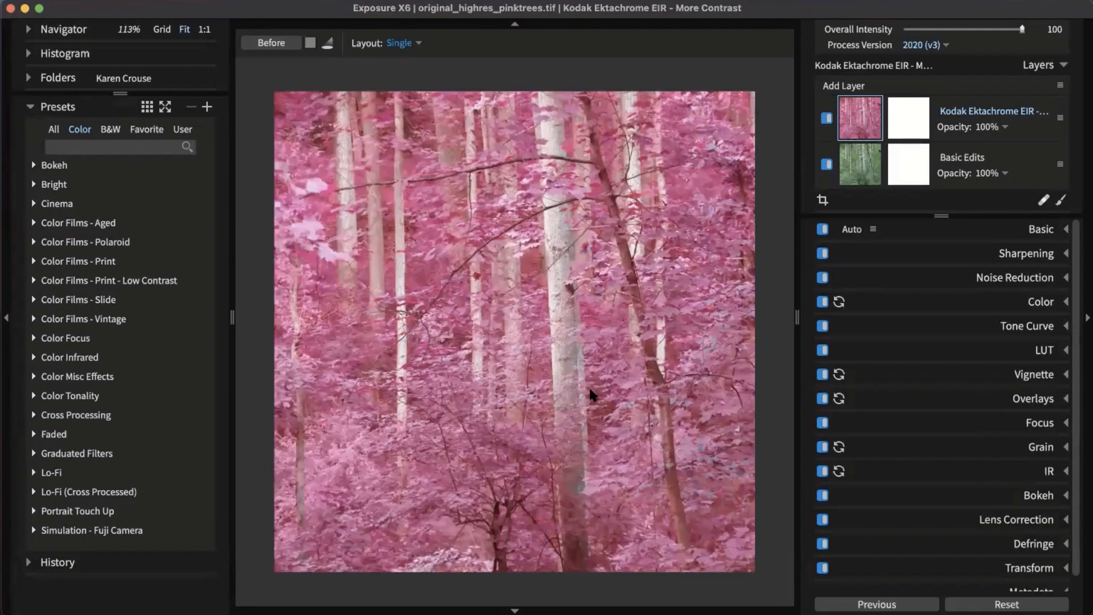
{"action": "scroll", "coordinate": [539, 254], "scroll_direction": "down", "scroll_amount": 4}
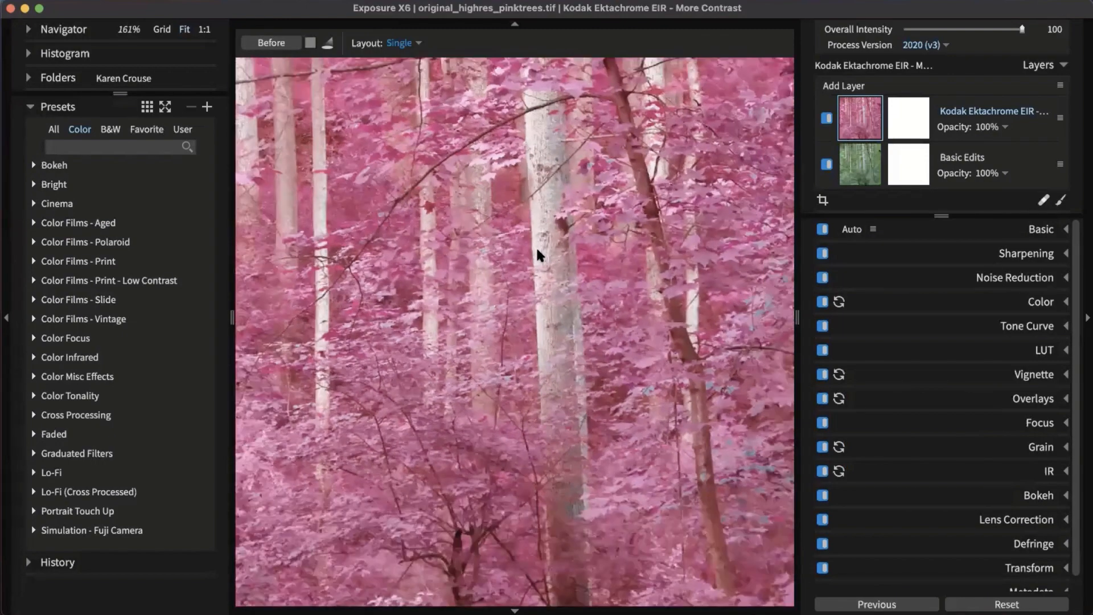
{"action": "scroll", "coordinate": [546, 252], "scroll_direction": "up", "scroll_amount": 2}
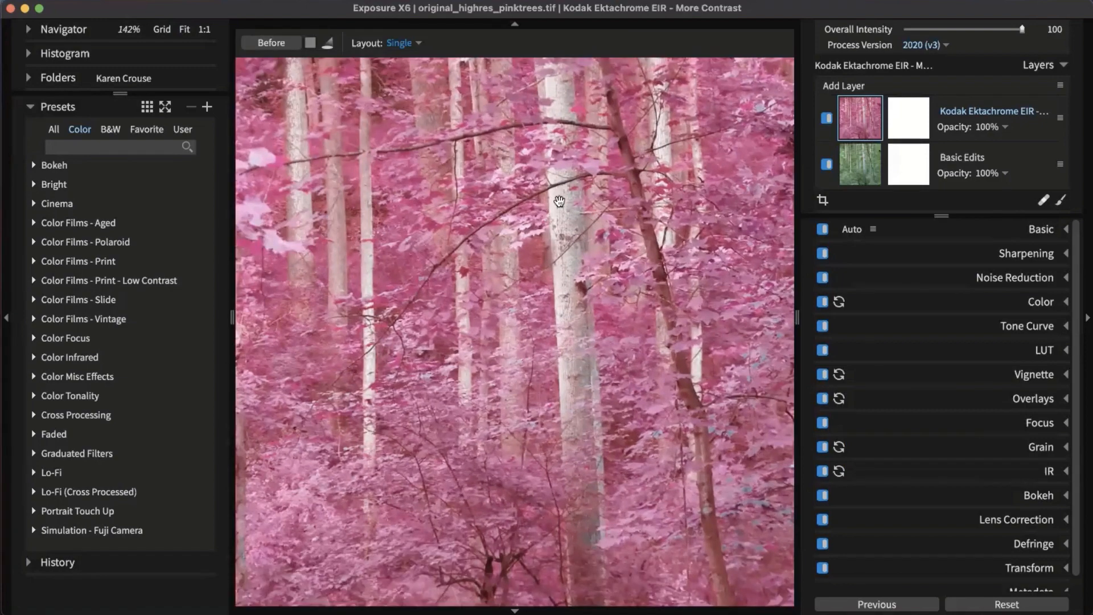
{"action": "left_click", "coordinate": [827, 118]}
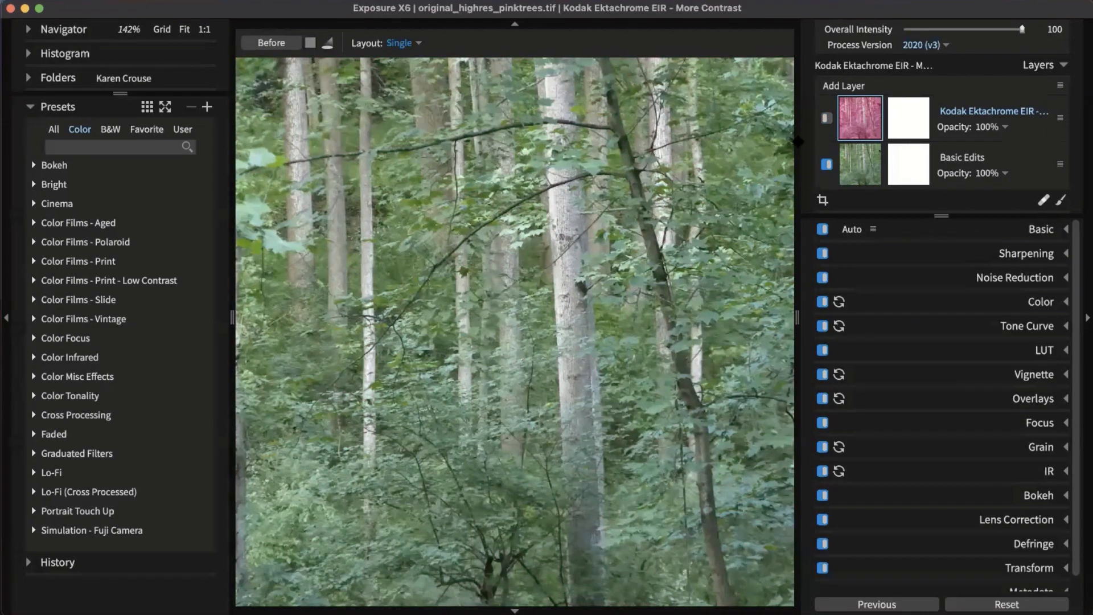
{"action": "left_click", "coordinate": [827, 118]}
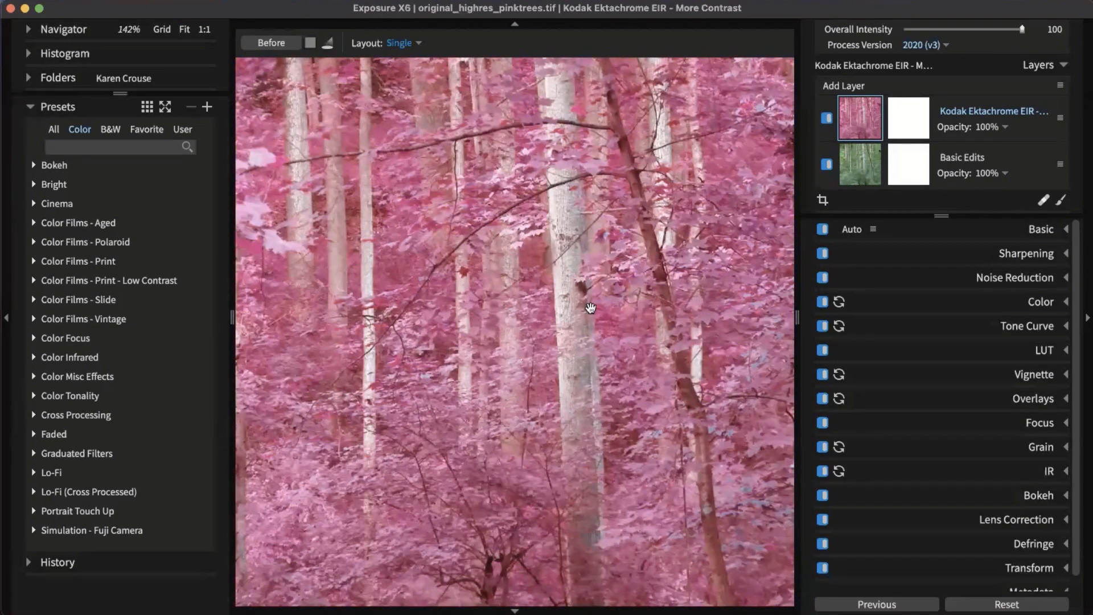
{"action": "left_click", "coordinate": [591, 309]}
Step: Open the infrared layer's mask and constrain it to a hue range sampled from the pale central trunk
{"action": "left_click", "coordinate": [927, 130]}
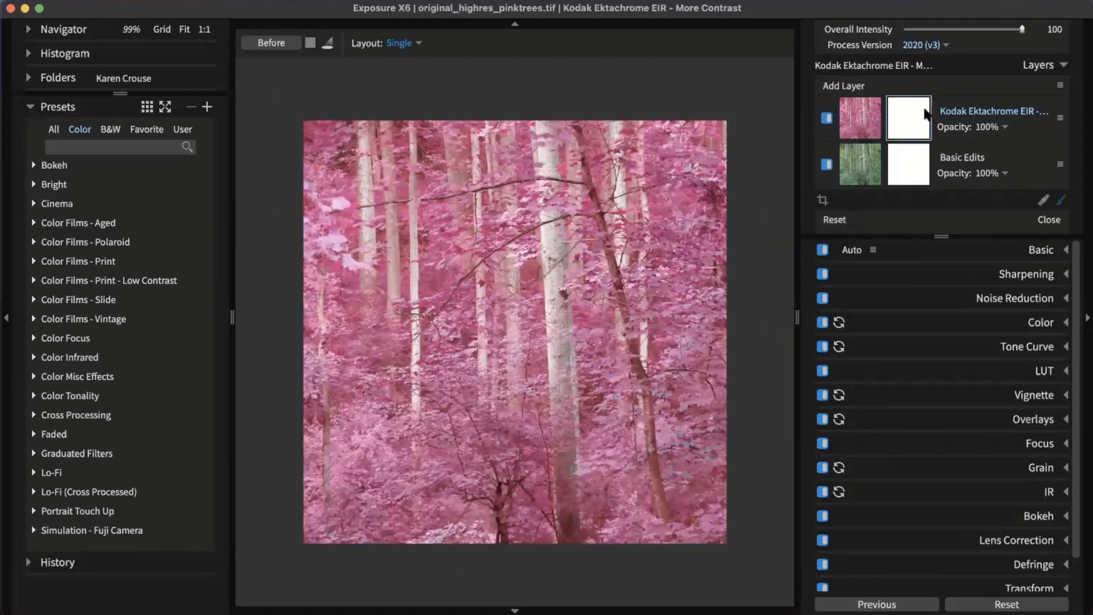
{"action": "scroll", "coordinate": [956, 318], "scroll_direction": "down", "scroll_amount": 3}
{"action": "scroll", "coordinate": [905, 390], "scroll_direction": "down", "scroll_amount": 3}
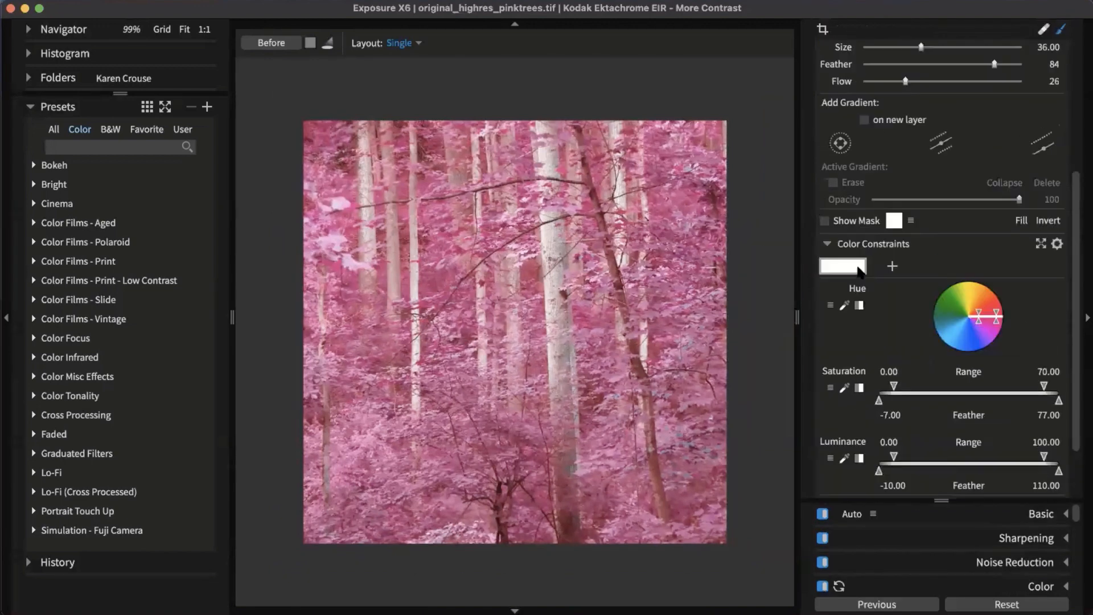
{"action": "scroll", "coordinate": [882, 342], "scroll_direction": "up", "scroll_amount": 4}
{"action": "scroll", "coordinate": [868, 297], "scroll_direction": "down", "scroll_amount": 4}
{"action": "left_click", "coordinate": [844, 306]}
{"action": "left_click", "coordinate": [563, 296]}
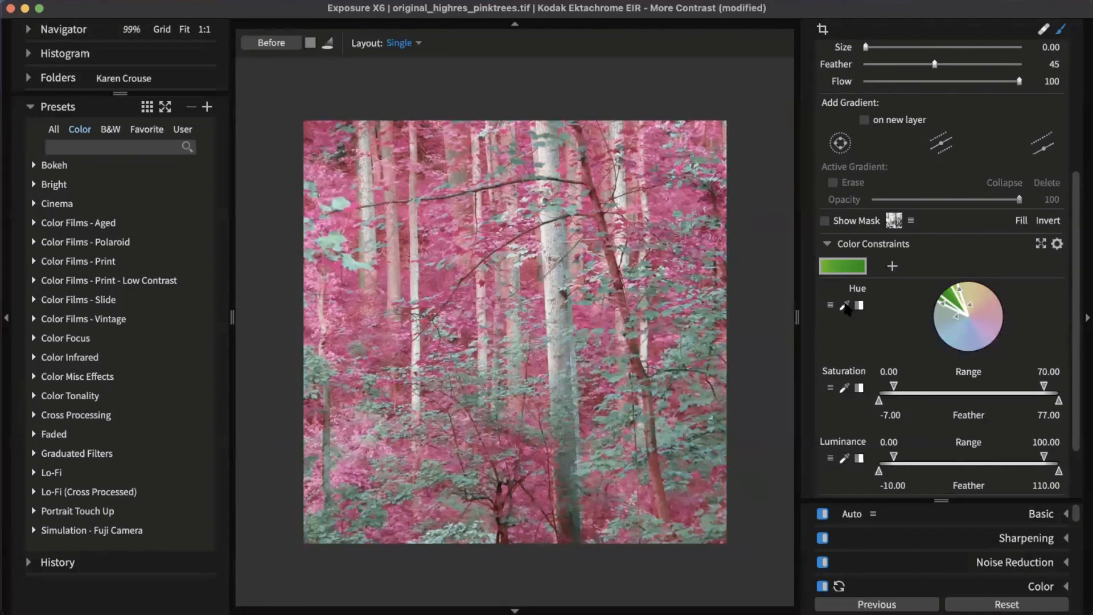
{"action": "left_click", "coordinate": [844, 306]}
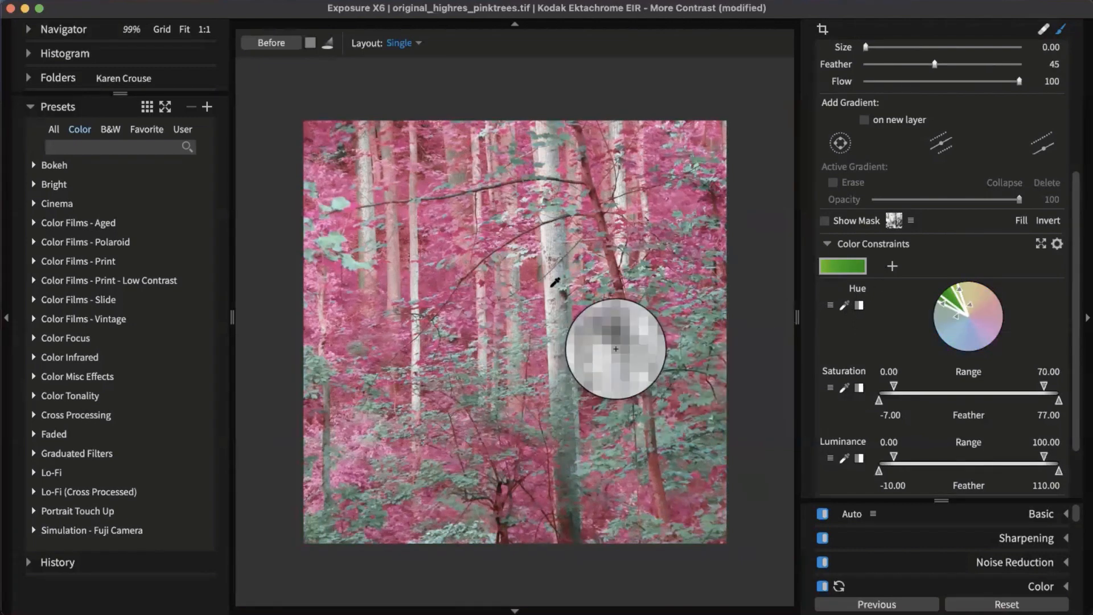
{"action": "left_click_drag", "start_coordinate": [551, 285], "coordinate": [557, 278]}
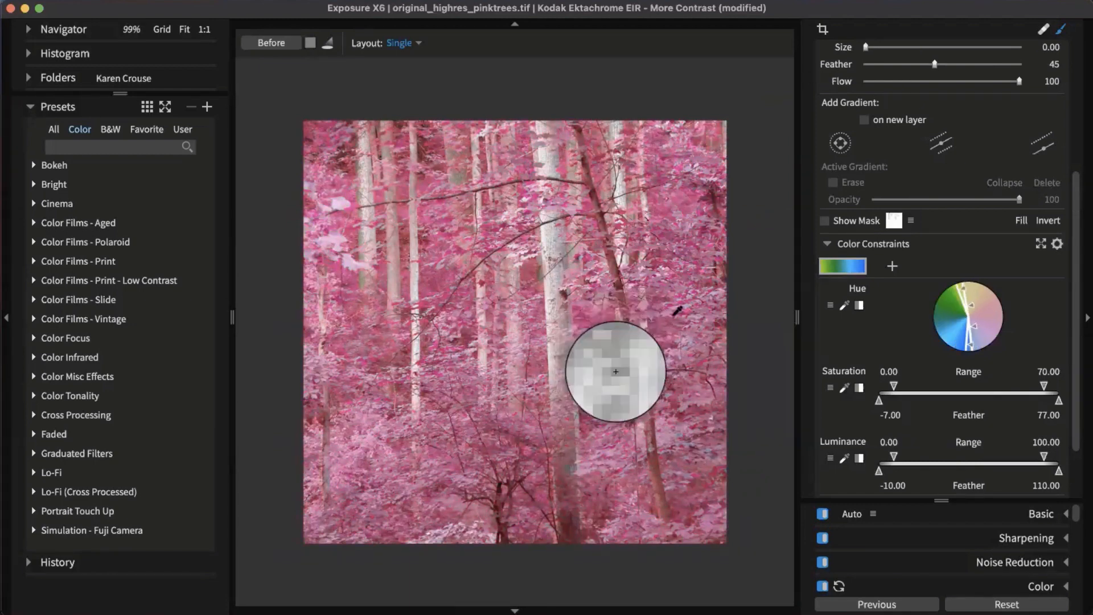
Step: Show the infrared layer's mask overlay and raise the saturation constraint's lower range limit to 20.58, with its lower feather at 6.94
{"action": "left_click", "coordinate": [824, 221]}
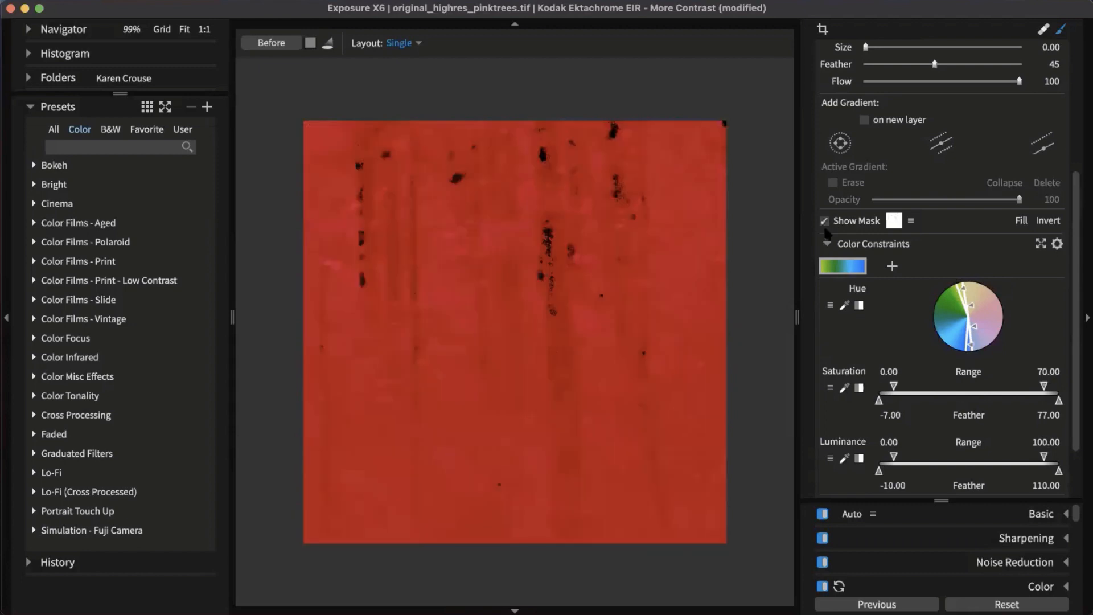
{"action": "mouse_move", "coordinate": [892, 386]}
{"action": "left_mouse_down"}
{"action": "mouse_move", "coordinate": [926, 384]}
{"action": "mouse_move", "coordinate": [912, 384]}
{"action": "left_mouse_up"}
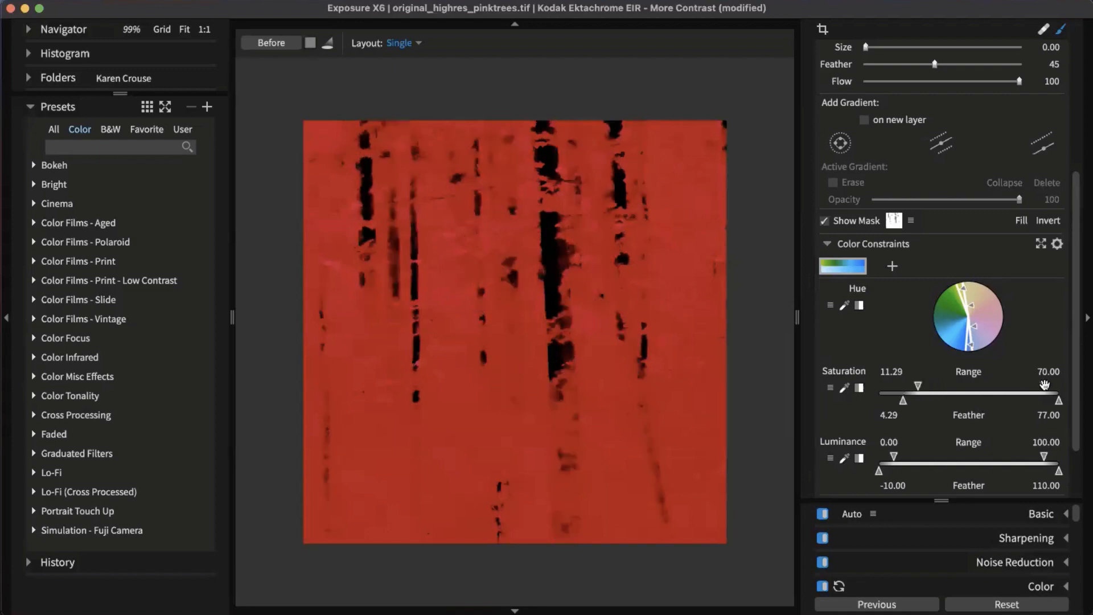
{"action": "mouse_move", "coordinate": [1043, 386]}
{"action": "left_mouse_down"}
{"action": "mouse_move", "coordinate": [1027, 385]}
{"action": "mouse_move", "coordinate": [1043, 385]}
{"action": "left_mouse_up"}
{"action": "mouse_move", "coordinate": [918, 386]}
{"action": "left_mouse_down"}
{"action": "mouse_move", "coordinate": [938, 385]}
{"action": "mouse_move", "coordinate": [908, 401]}
{"action": "left_mouse_up"}
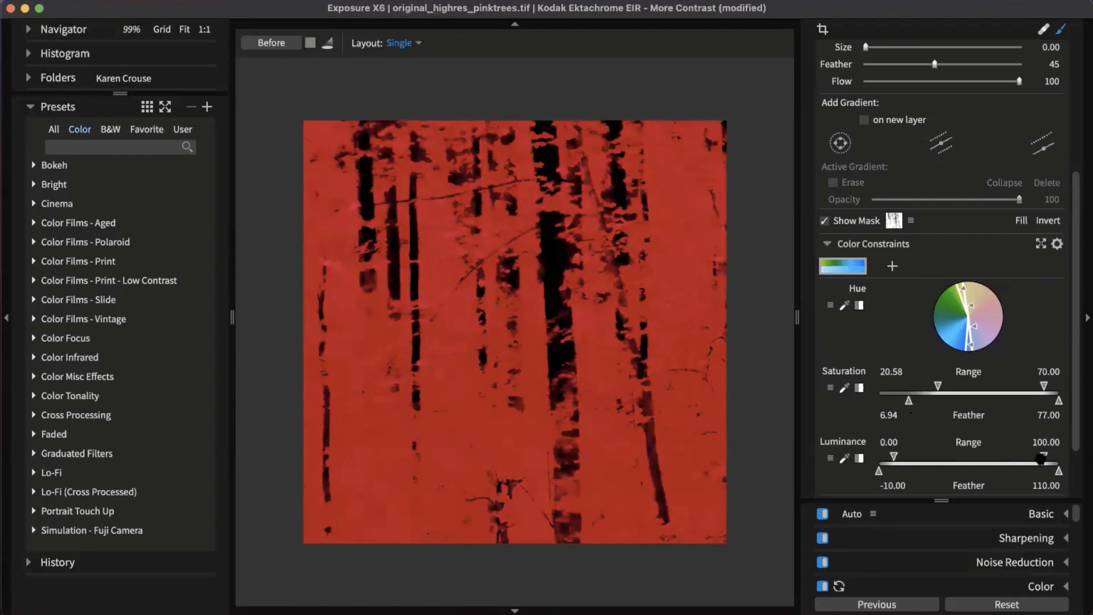
Step: Constrain the mask's luminance range to 30.36–76.28 and hide the mask overlay
{"action": "left_click_drag", "start_coordinate": [1044, 457], "coordinate": [1012, 456]}
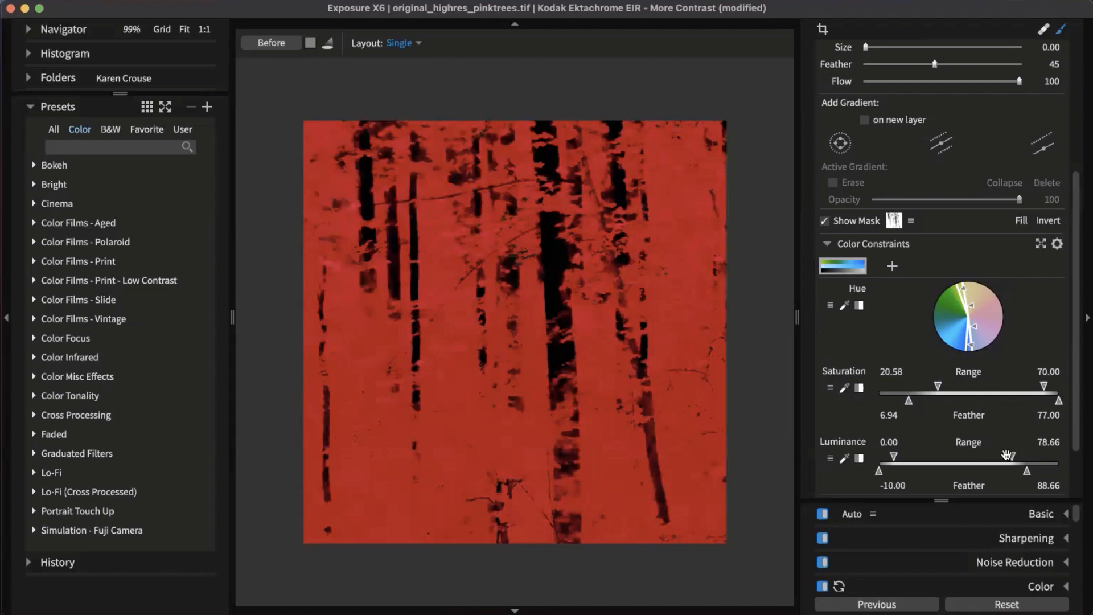
{"action": "left_click_drag", "start_coordinate": [893, 454], "coordinate": [939, 457]}
{"action": "mouse_move", "coordinate": [1013, 457]}
{"action": "left_mouse_down"}
{"action": "mouse_move", "coordinate": [992, 457]}
{"action": "mouse_move", "coordinate": [1012, 457]}
{"action": "left_mouse_up"}
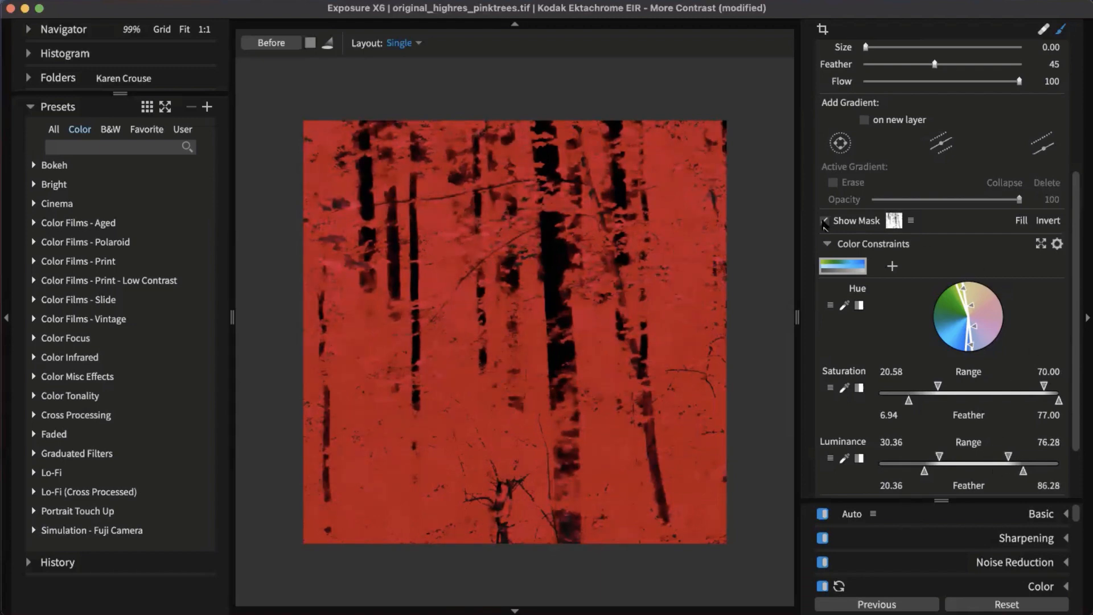
{"action": "left_click", "coordinate": [824, 221]}
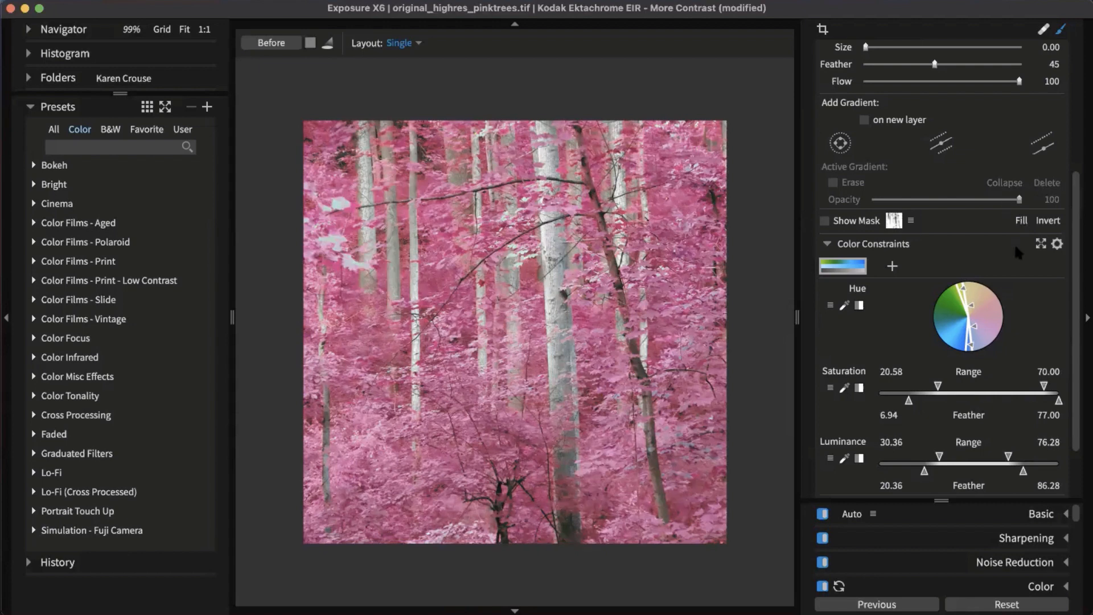
{"action": "scroll", "coordinate": [956, 240], "scroll_direction": "up", "scroll_amount": 10}
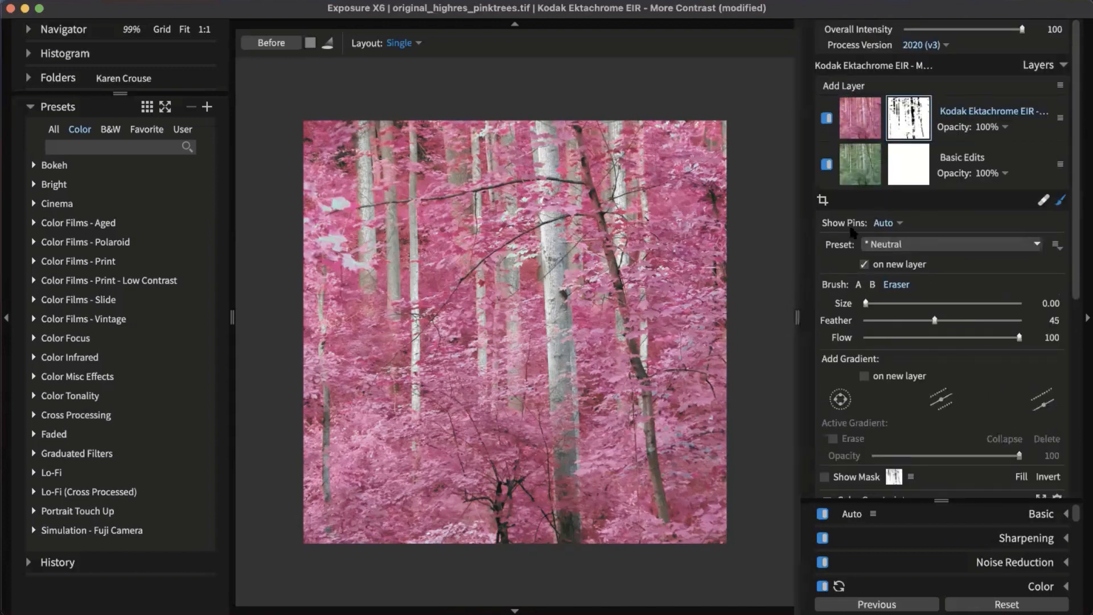
{"action": "double_click", "coordinate": [962, 106]}
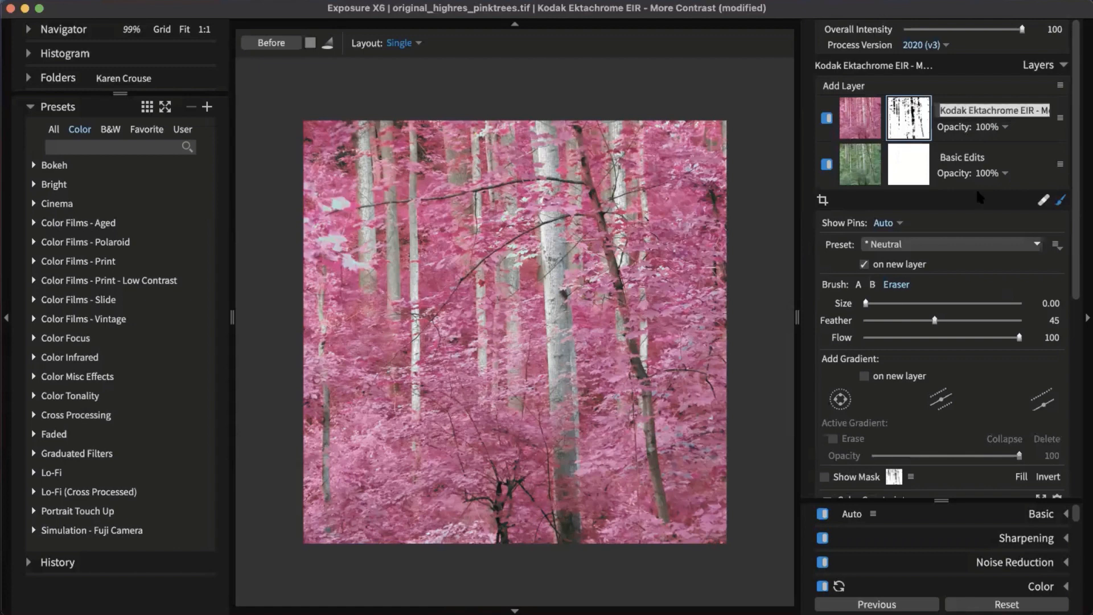
{"action": "left_click", "coordinate": [990, 220]}
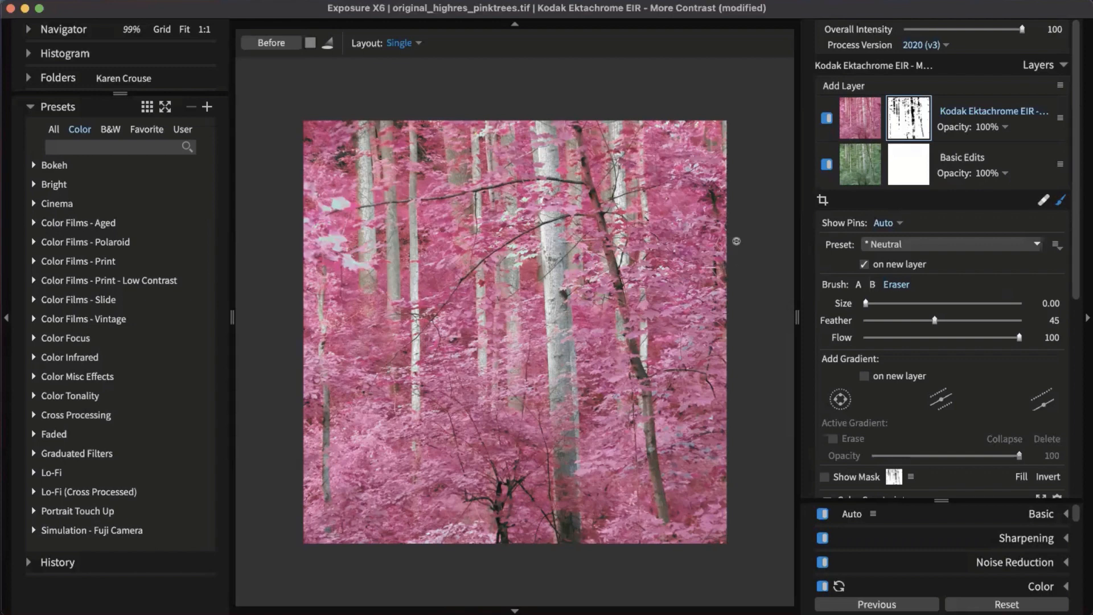
{"action": "right_click", "coordinate": [987, 106]}
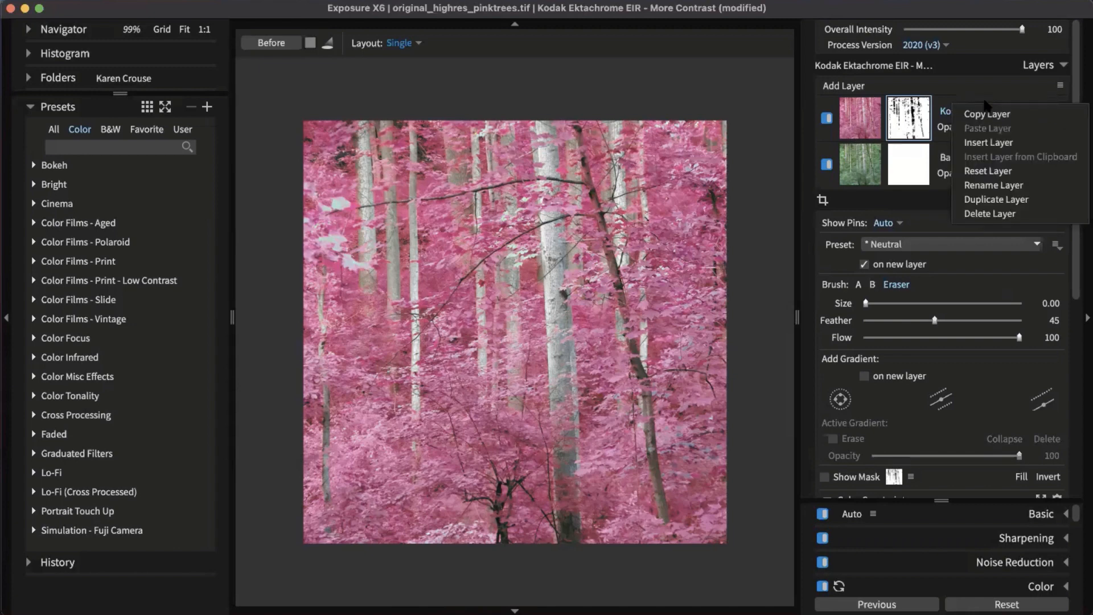
{"action": "left_click", "coordinate": [997, 200]}
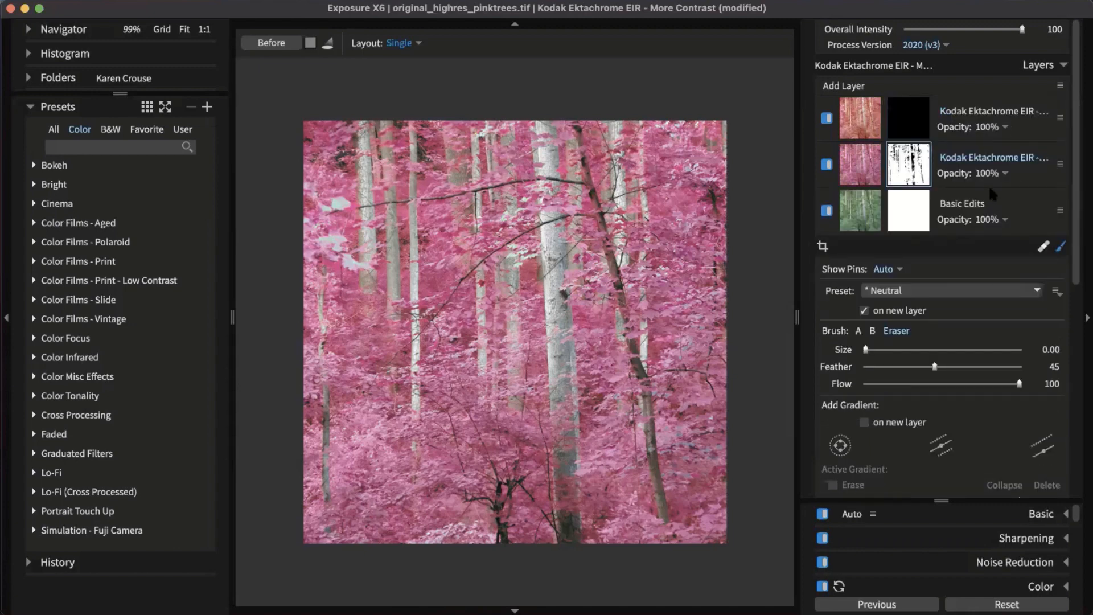
{"action": "key", "text": "super+z"}
Step: Duplicate the Kodak Ektachrome EIR layer and paste a copy of the original layer's mask onto the duplicate
{"action": "right_click", "coordinate": [1013, 120]}
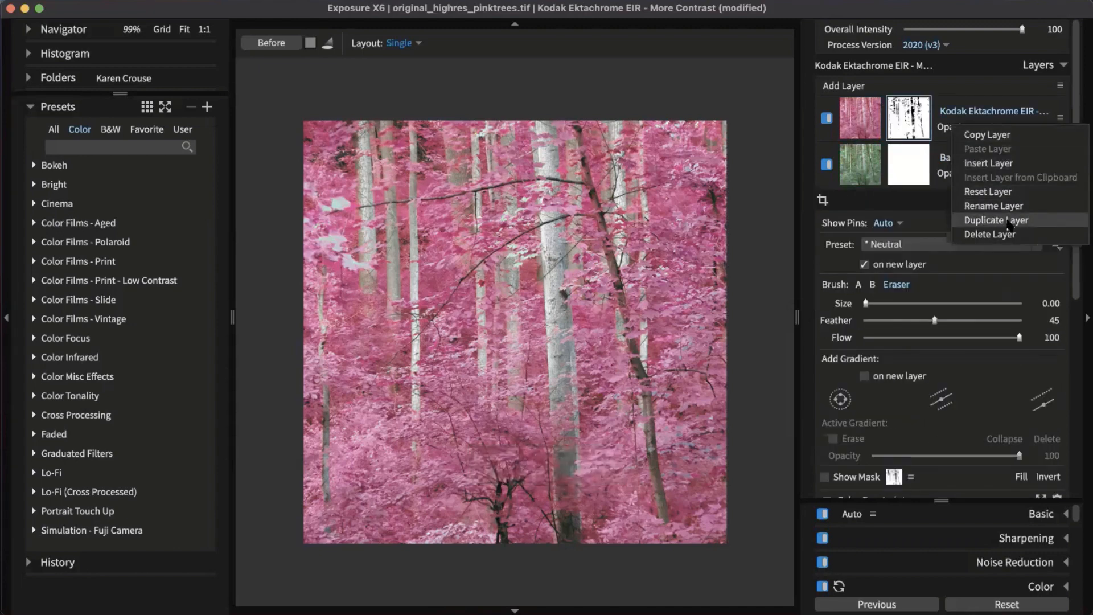
{"action": "left_click", "coordinate": [1007, 221]}
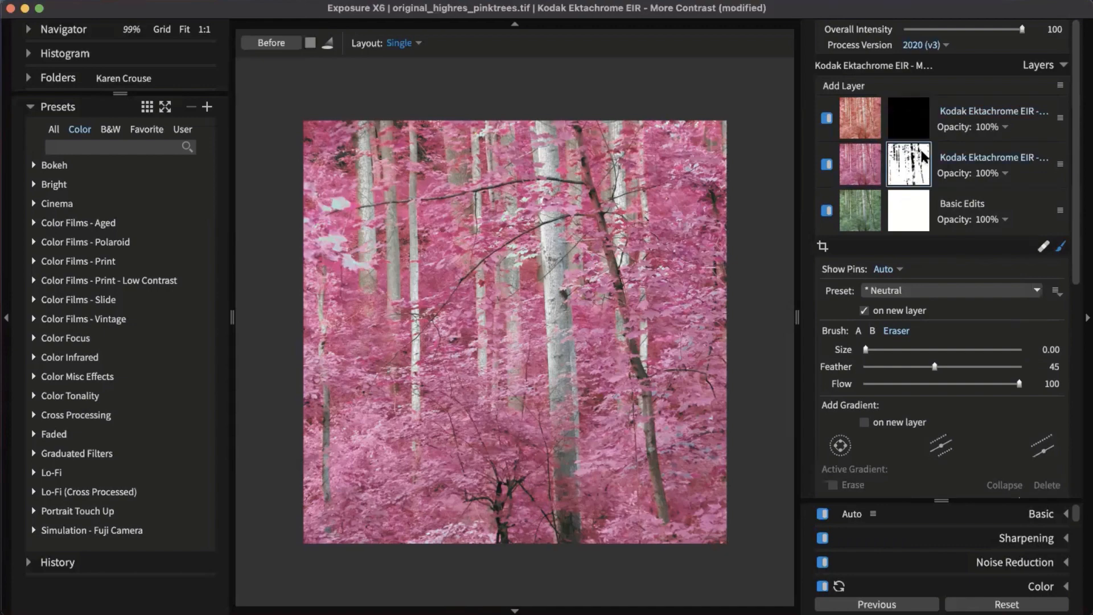
{"action": "right_click", "coordinate": [913, 161]}
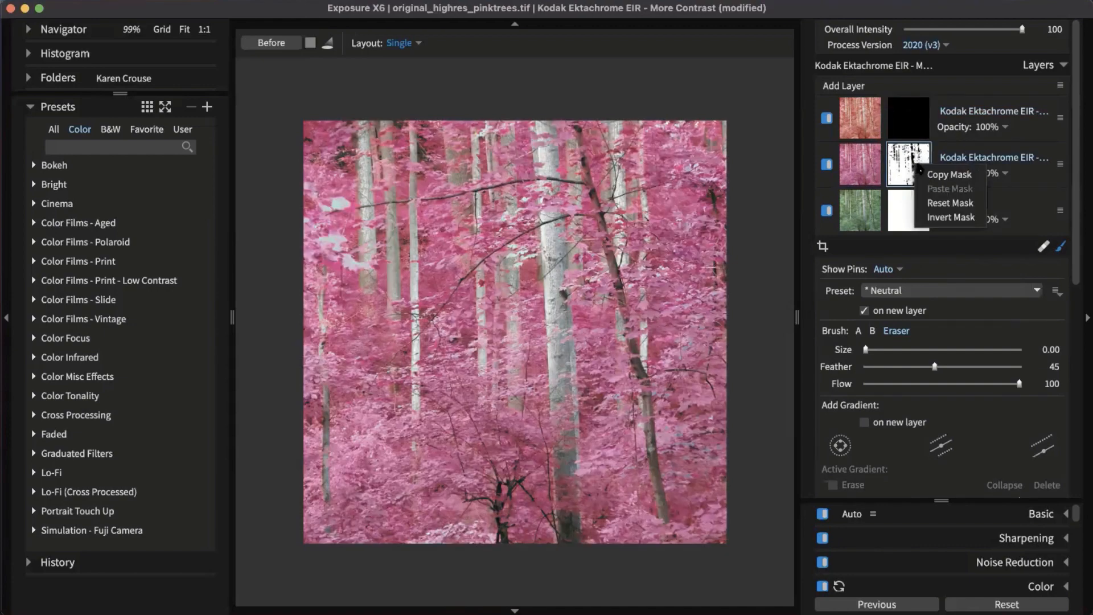
{"action": "left_click", "coordinate": [933, 172]}
{"action": "left_click", "coordinate": [918, 140]}
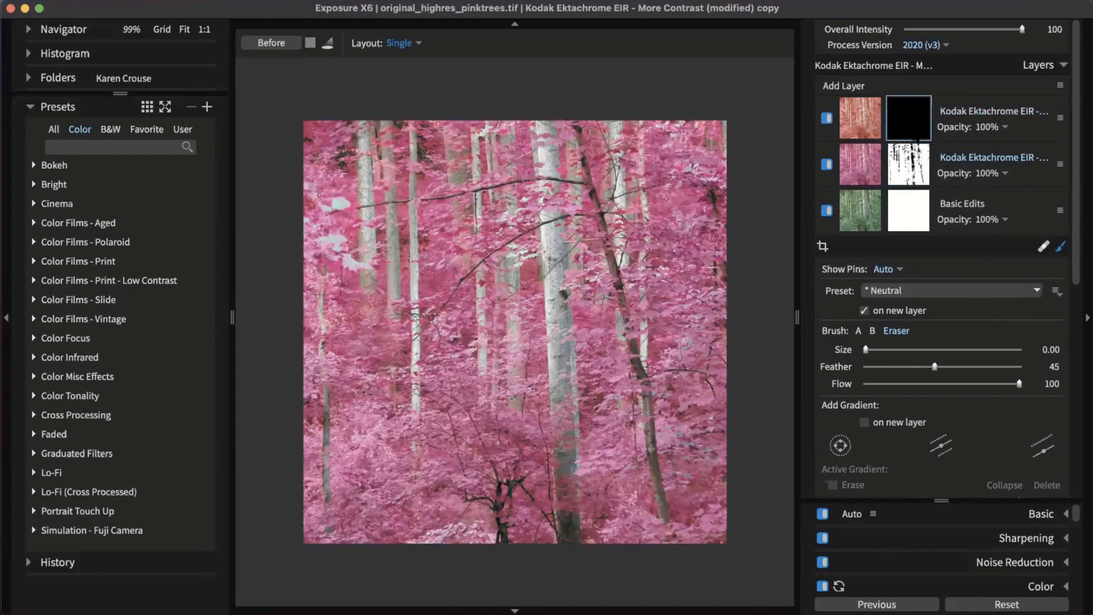
{"action": "right_click", "coordinate": [915, 130]}
{"action": "left_click", "coordinate": [930, 145]}
Step: Invert the duplicate layer's mask and compare the photo with each of the two infrared layers switched off and on
{"action": "right_click", "coordinate": [908, 125]}
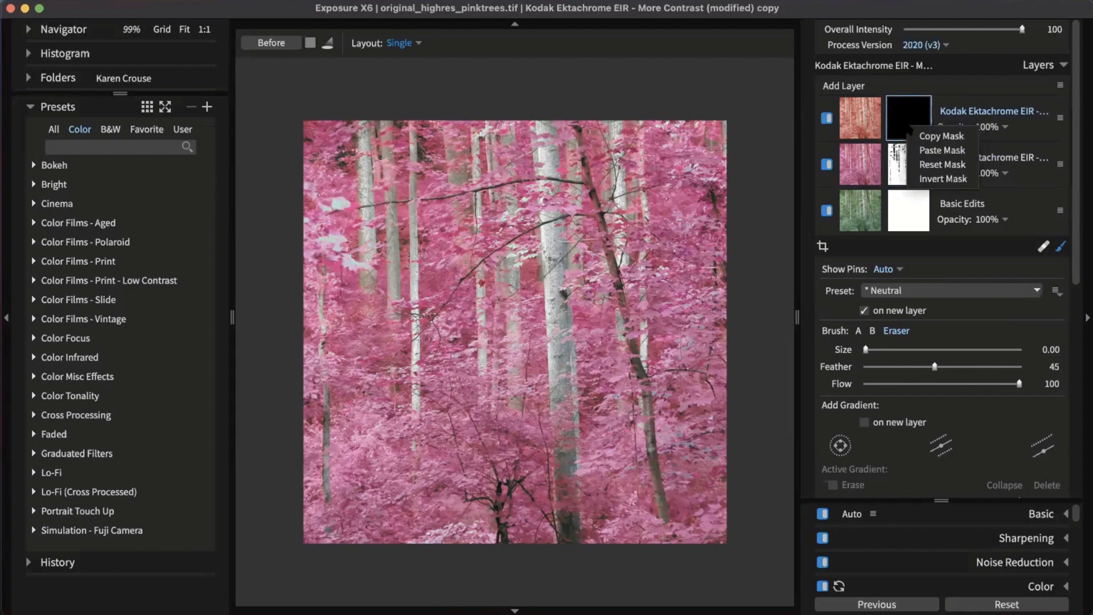
{"action": "left_click", "coordinate": [942, 179]}
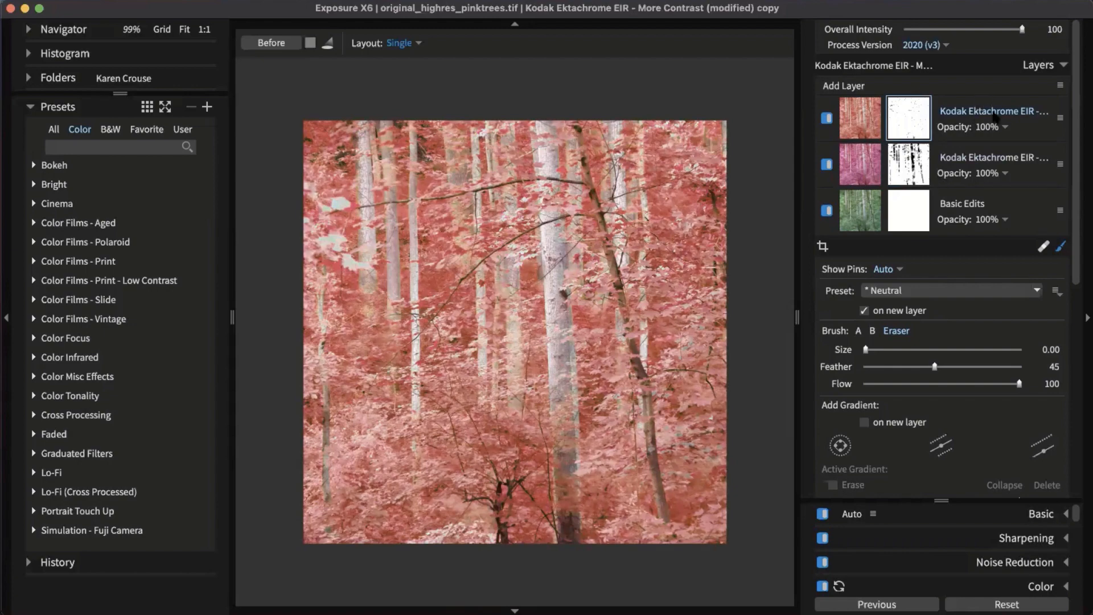
{"action": "left_click", "coordinate": [826, 118]}
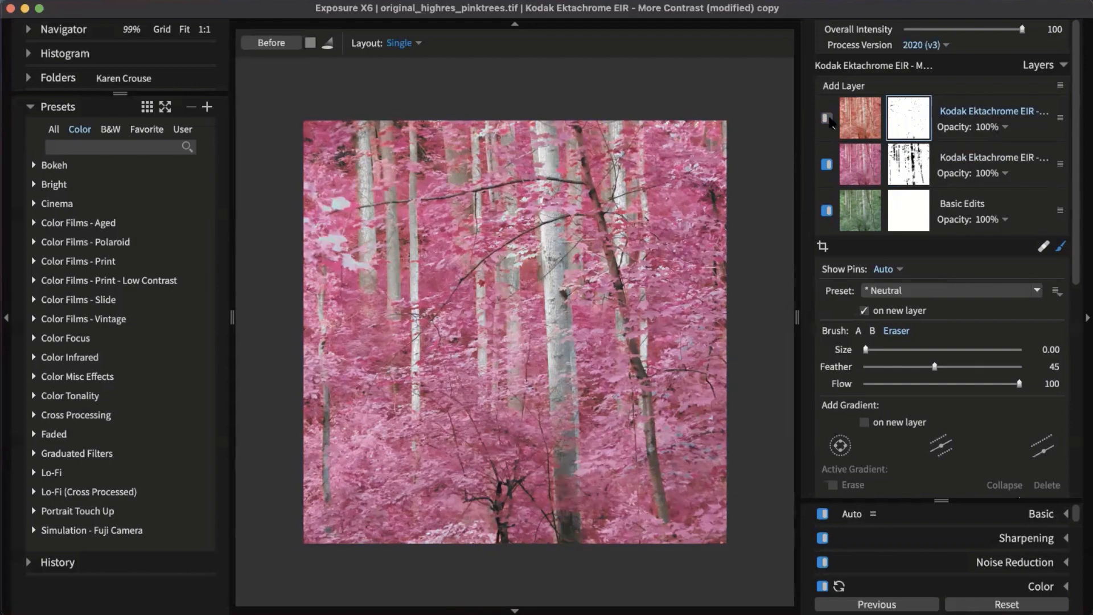
{"action": "left_click", "coordinate": [826, 118]}
{"action": "left_click", "coordinate": [826, 164]}
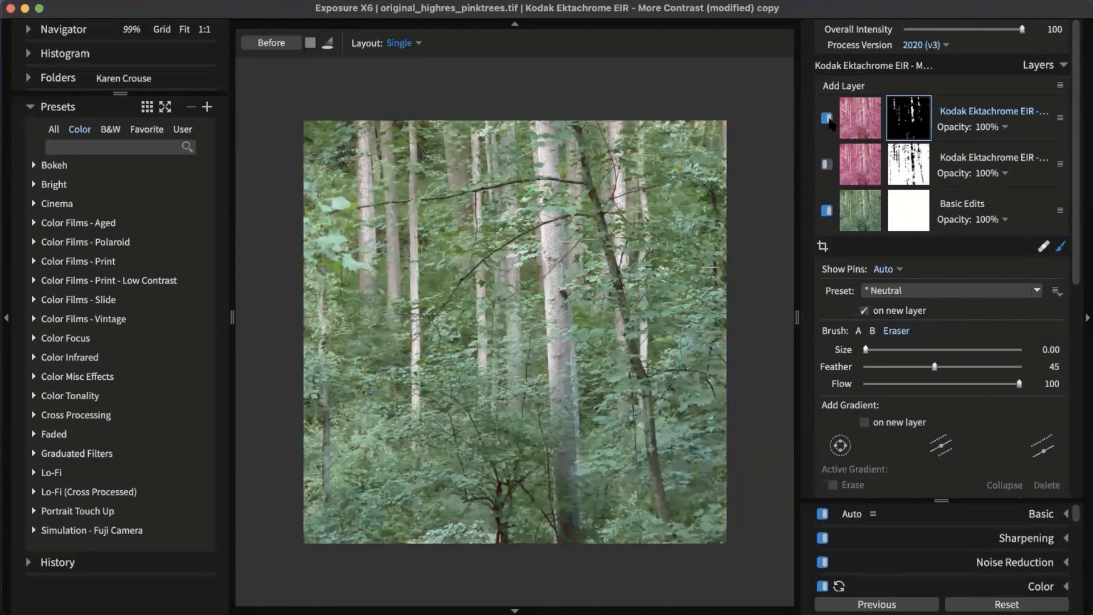
{"action": "left_click", "coordinate": [826, 165]}
{"action": "left_click", "coordinate": [827, 164]}
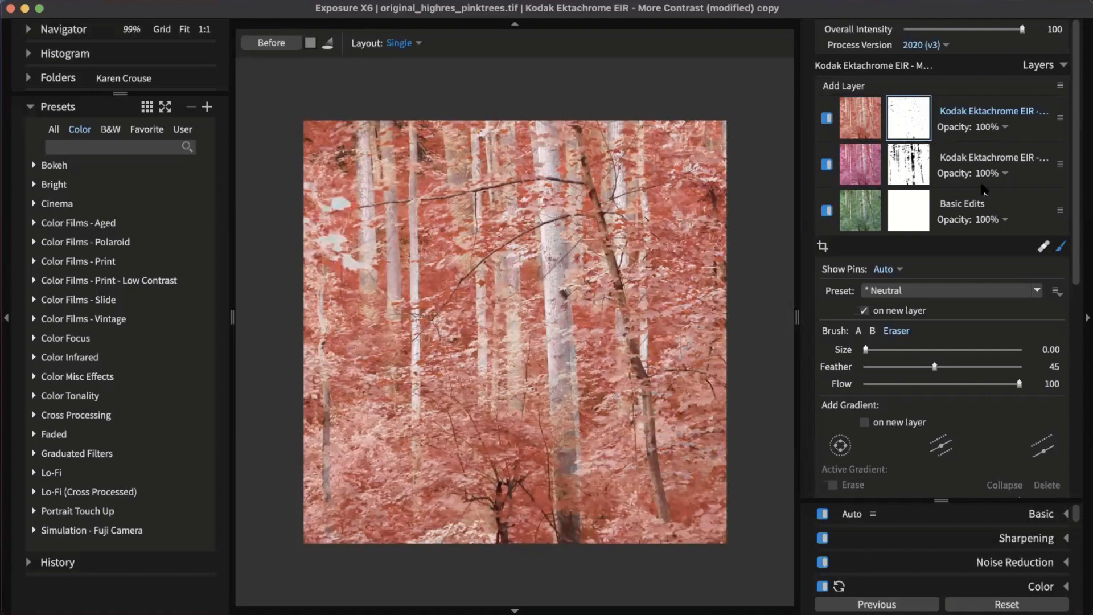
Step: Lower the duplicate infrared layer's opacity to 60%, add a new empty layer above it and close the brush settings
{"action": "left_click", "coordinate": [1005, 127]}
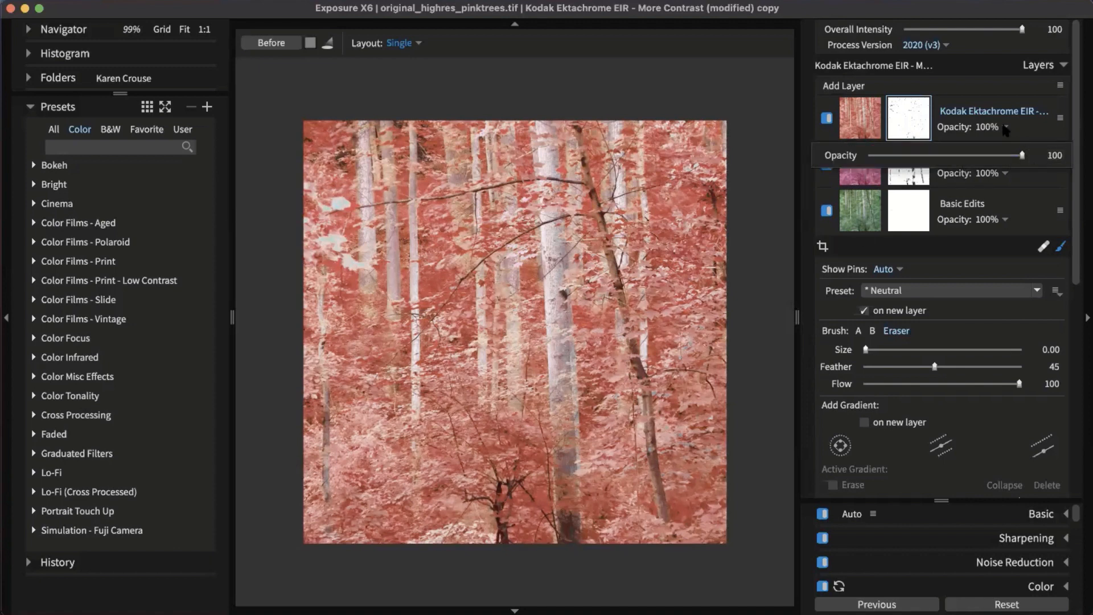
{"action": "left_click_drag", "start_coordinate": [1012, 157], "coordinate": [962, 159]}
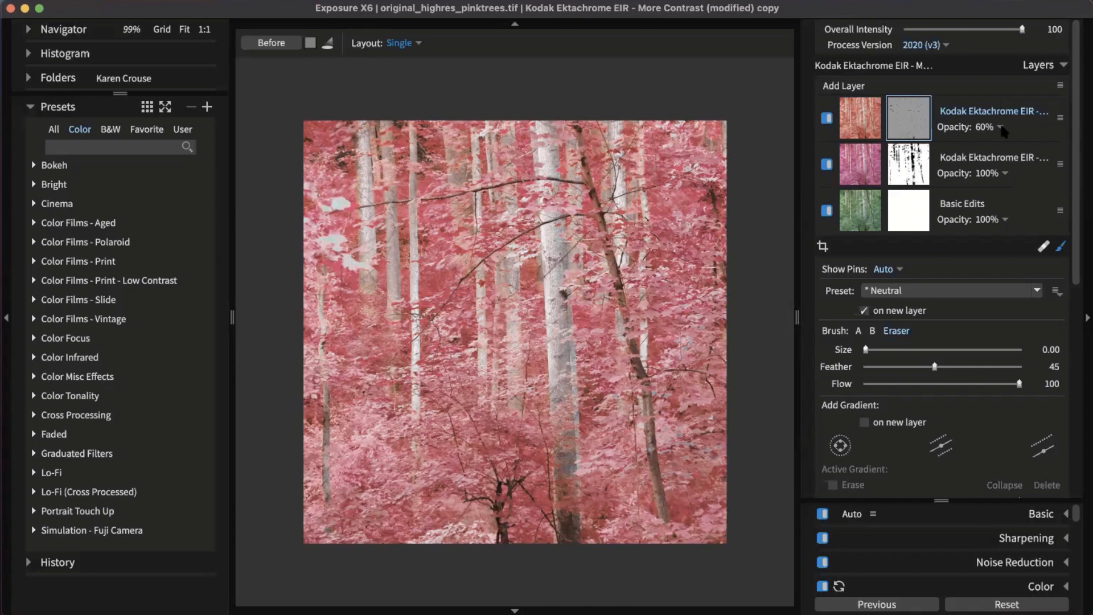
{"action": "left_click", "coordinate": [845, 86]}
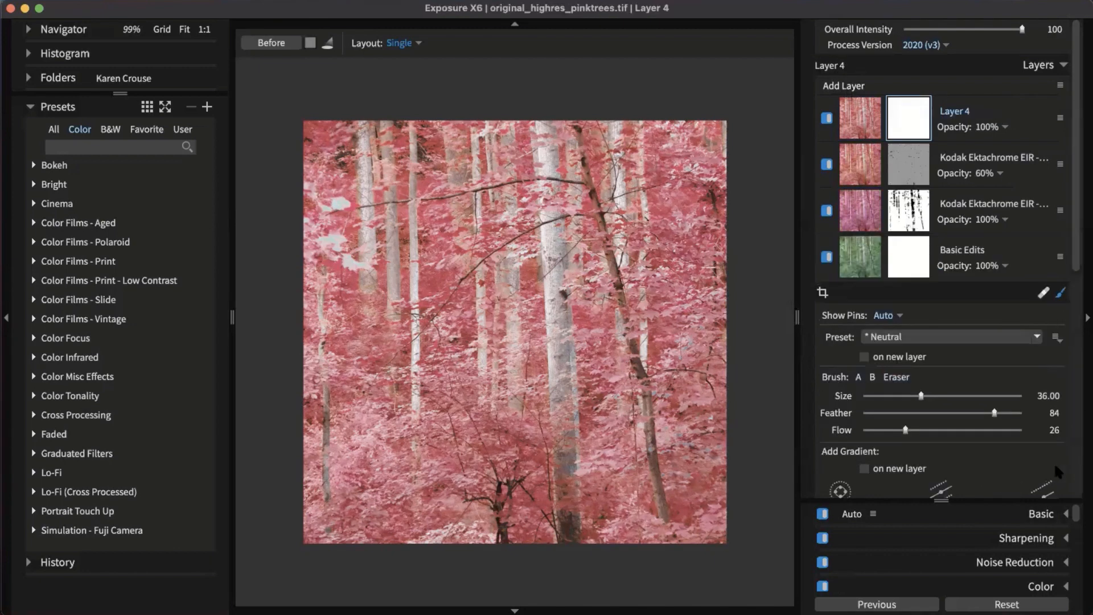
{"action": "left_click", "coordinate": [1057, 295]}
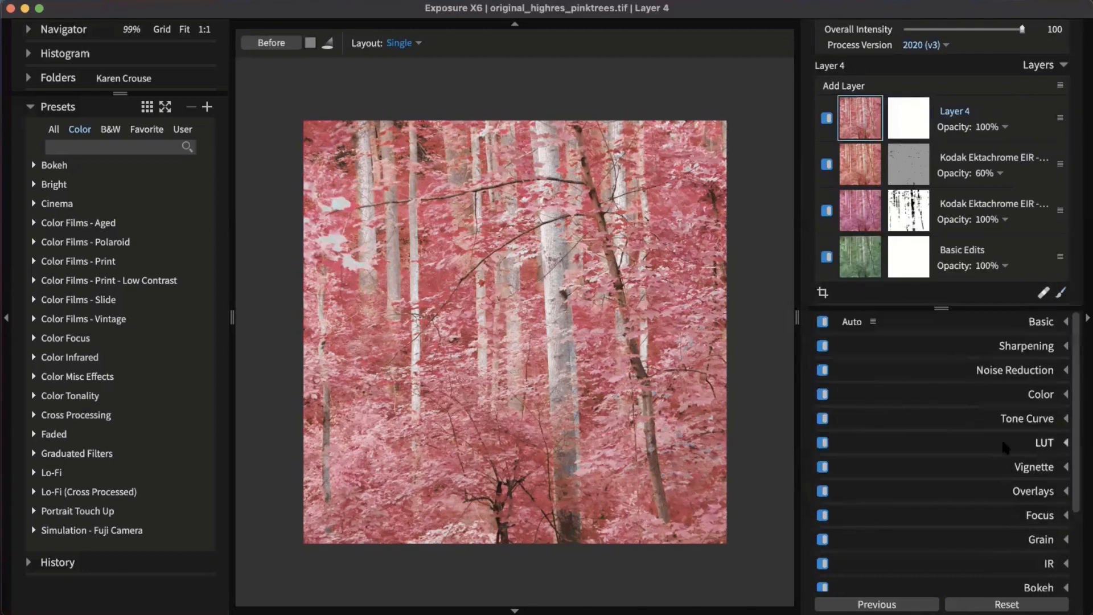
Step: Look through the new layer's Overlays options for border, light effect and texture, and return to the photo grid
{"action": "scroll", "coordinate": [1005, 428], "scroll_direction": "down", "scroll_amount": 4}
{"action": "left_click", "coordinate": [988, 406]}
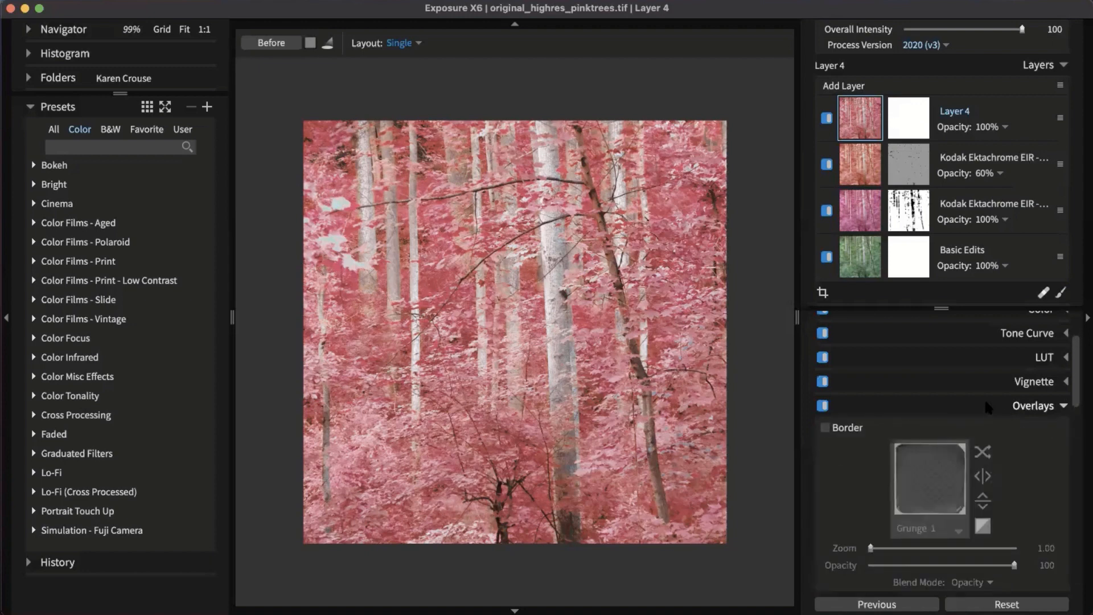
{"action": "scroll", "coordinate": [987, 406], "scroll_direction": "down", "scroll_amount": 5}
{"action": "scroll", "coordinate": [987, 407], "scroll_direction": "down", "scroll_amount": 4}
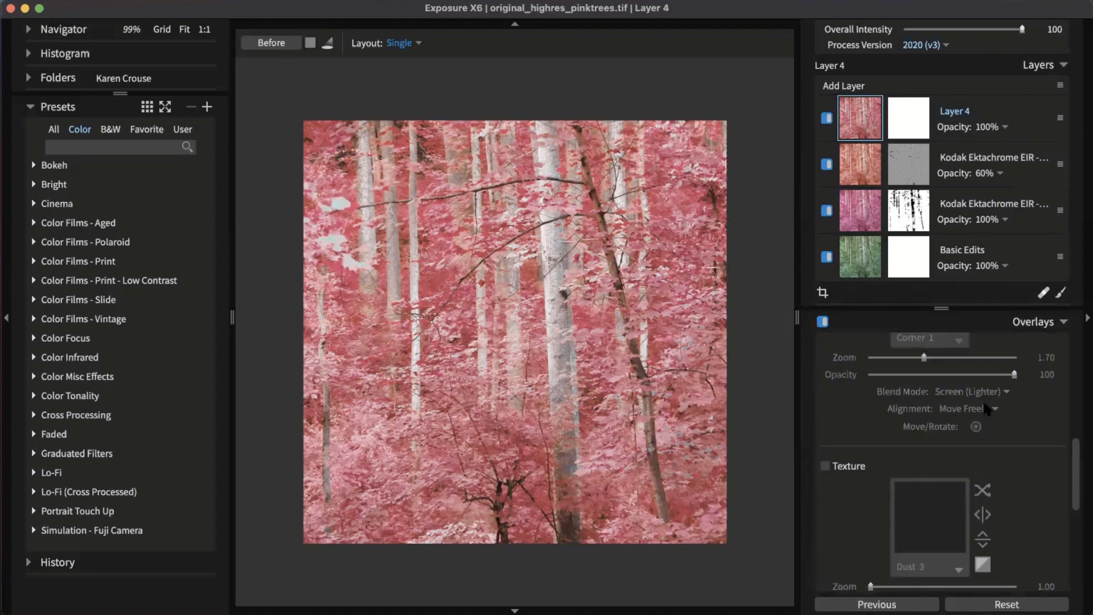
{"action": "scroll", "coordinate": [988, 398], "scroll_direction": "down", "scroll_amount": 2}
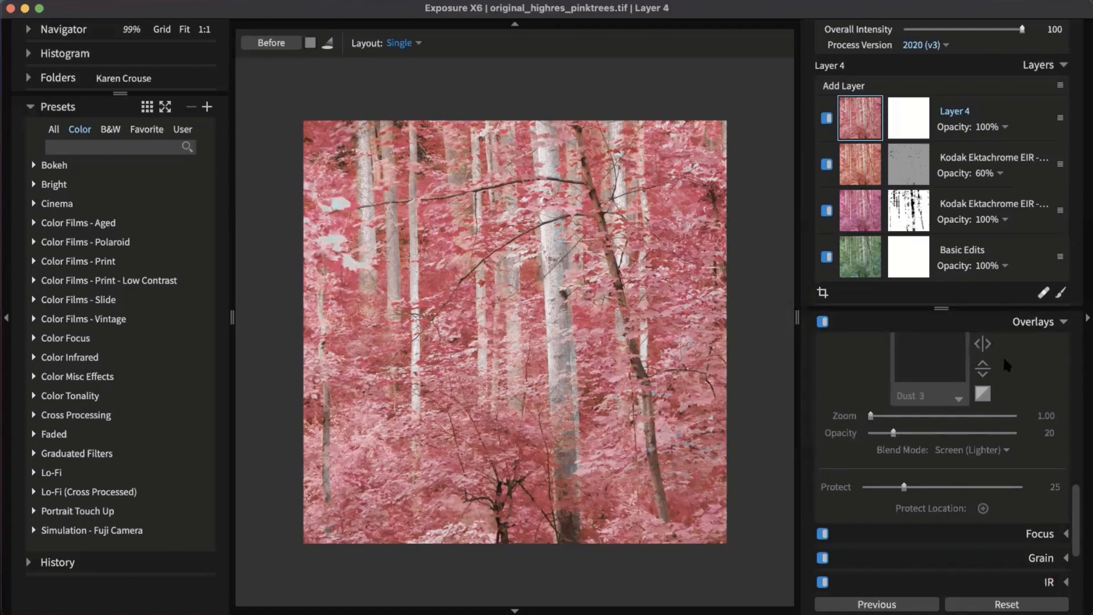
{"action": "left_click", "coordinate": [1033, 328]}
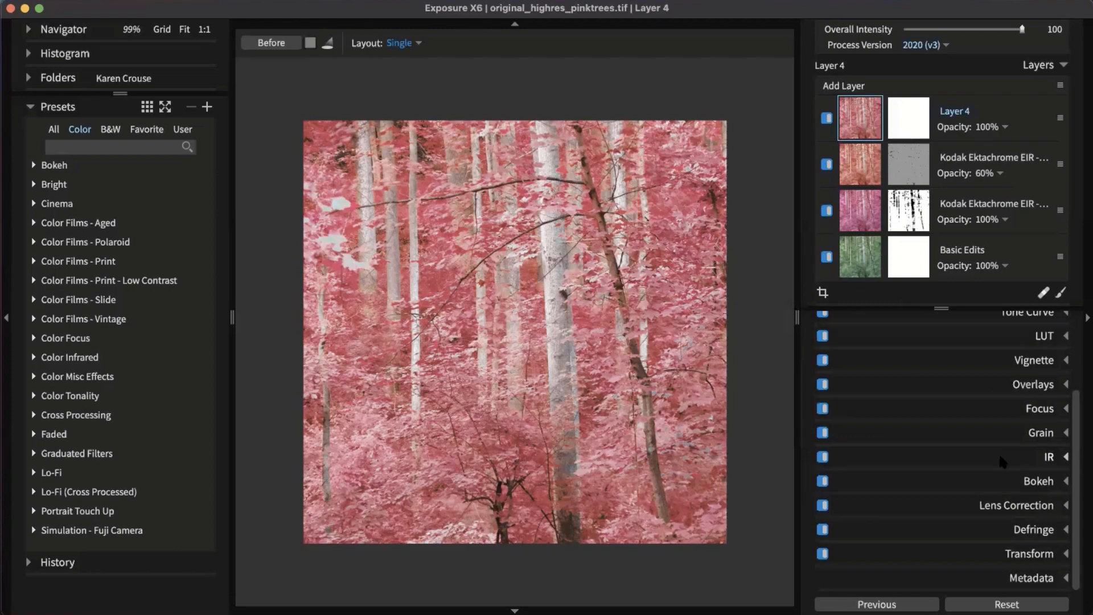
{"action": "key", "text": "g"}
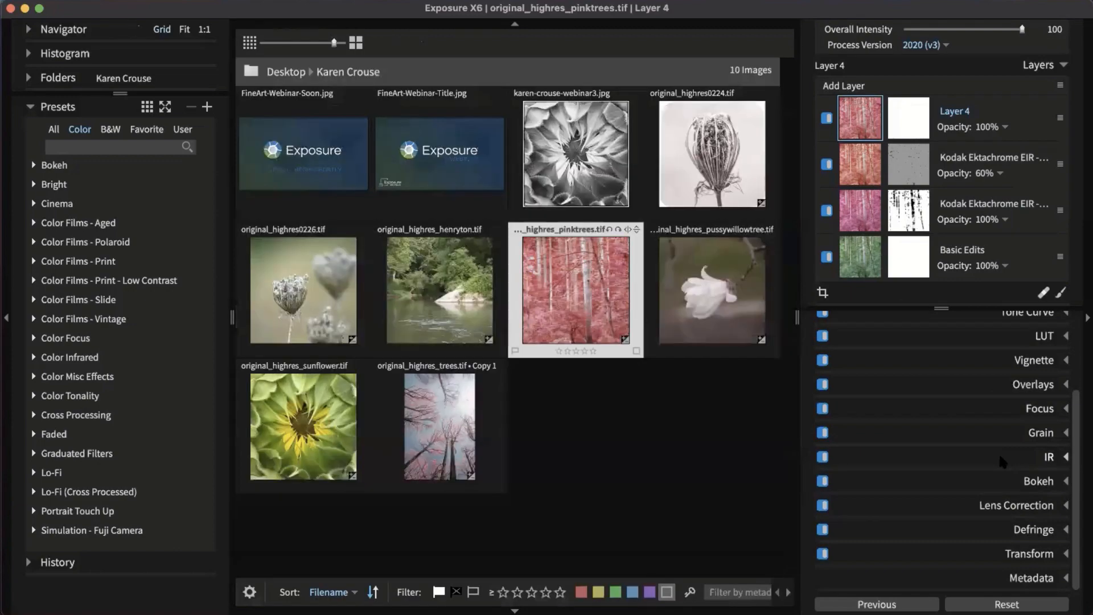